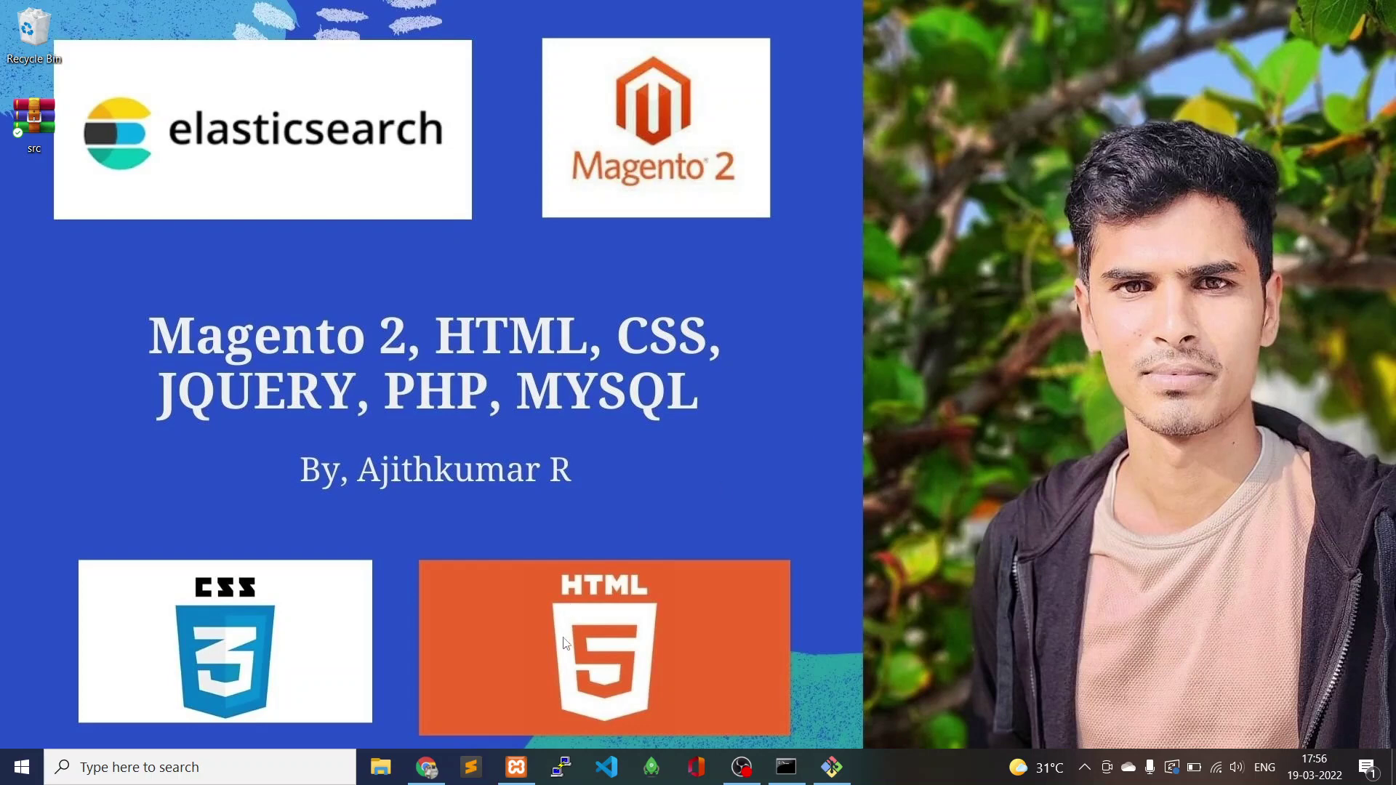
Bring up the browser and open Stores > Configuration in the Magento admin.
{"action": "left_click", "coordinate": [427, 767]}
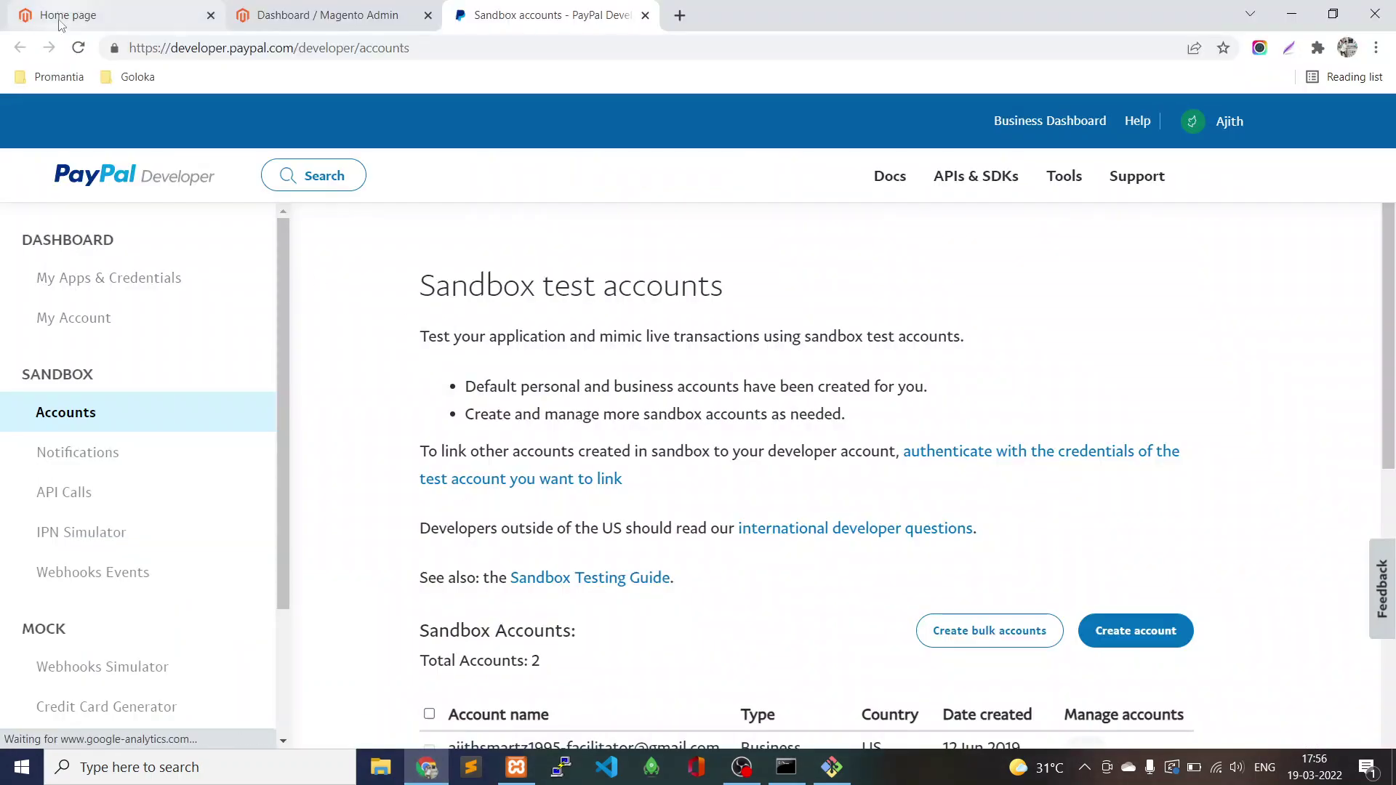
{"action": "left_click", "coordinate": [62, 22]}
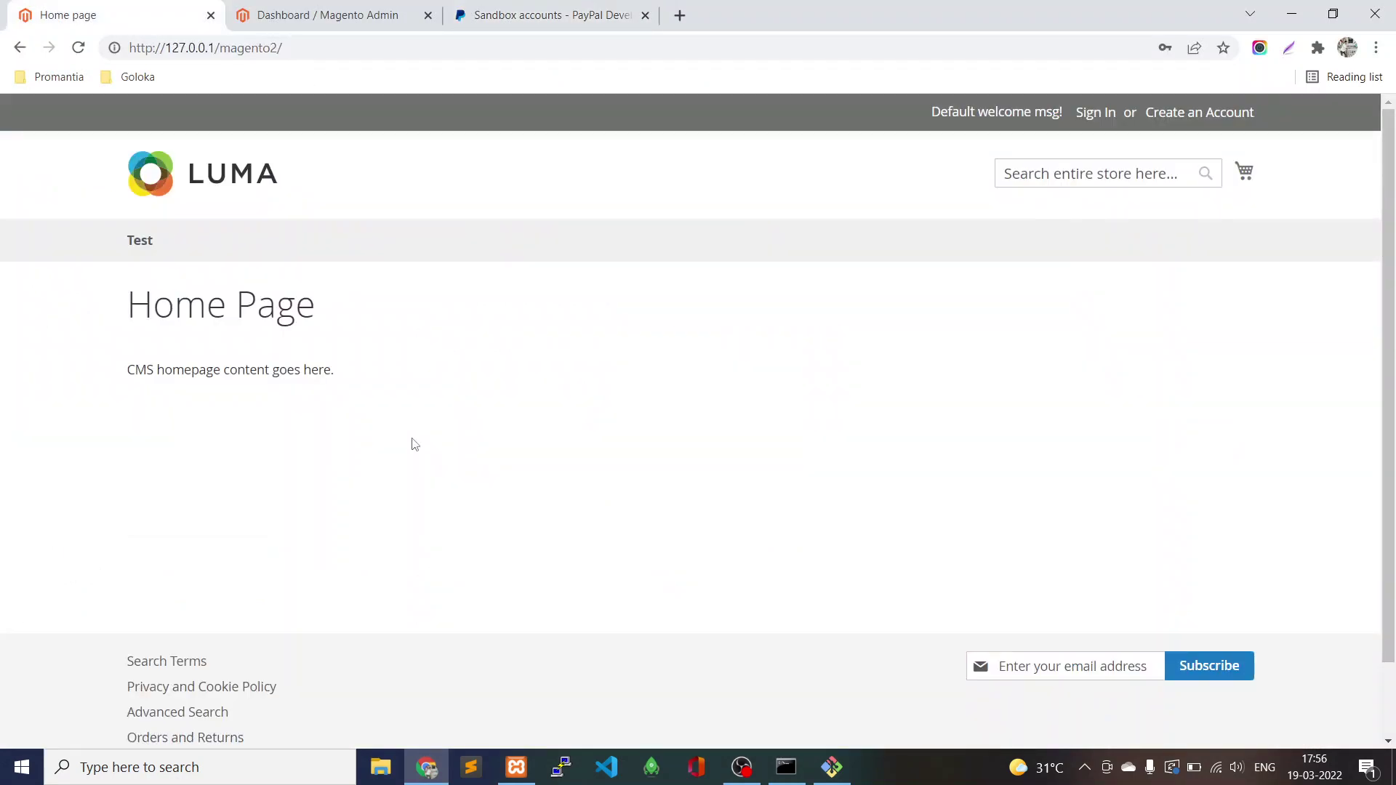
{"action": "left_click", "coordinate": [386, 26]}
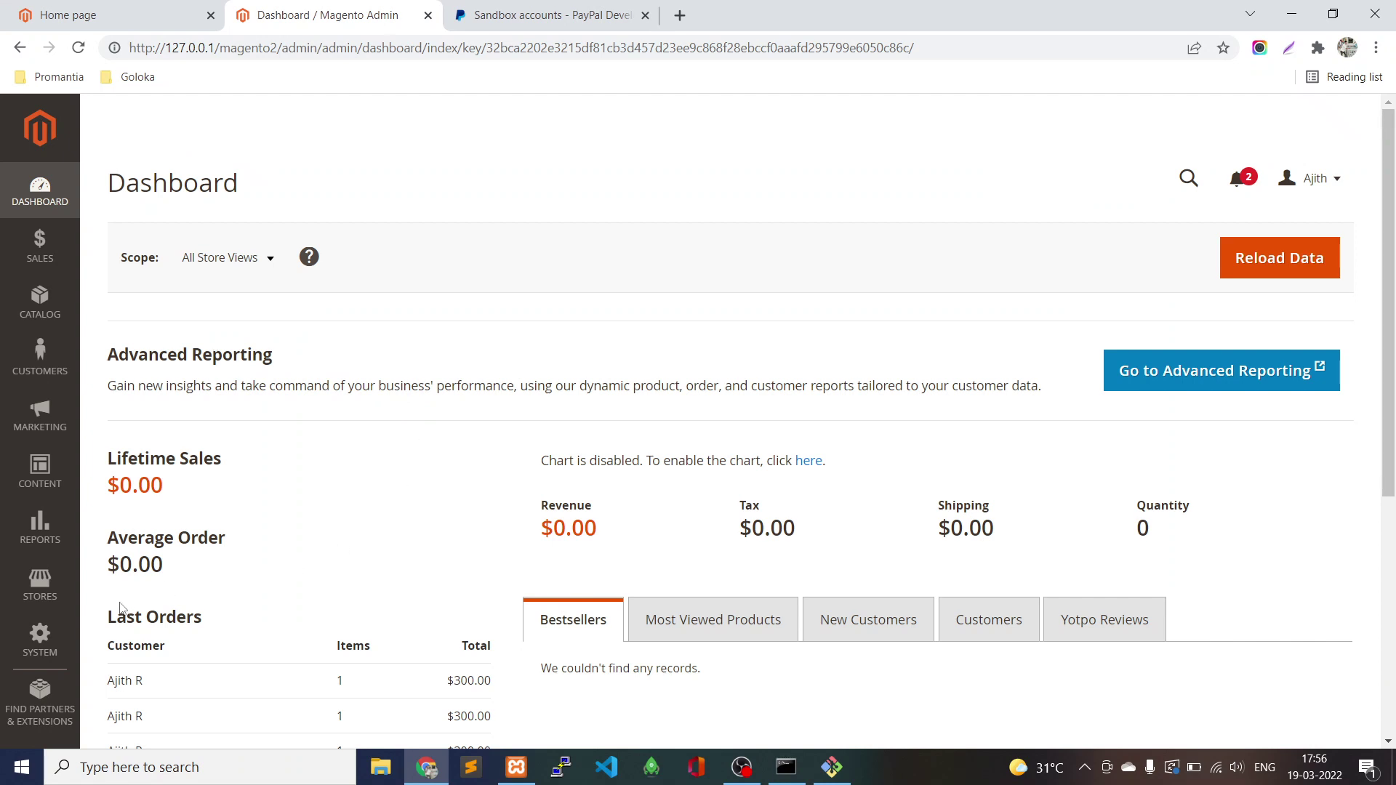
{"action": "left_click", "coordinate": [40, 582]}
{"action": "left_click", "coordinate": [115, 289]}
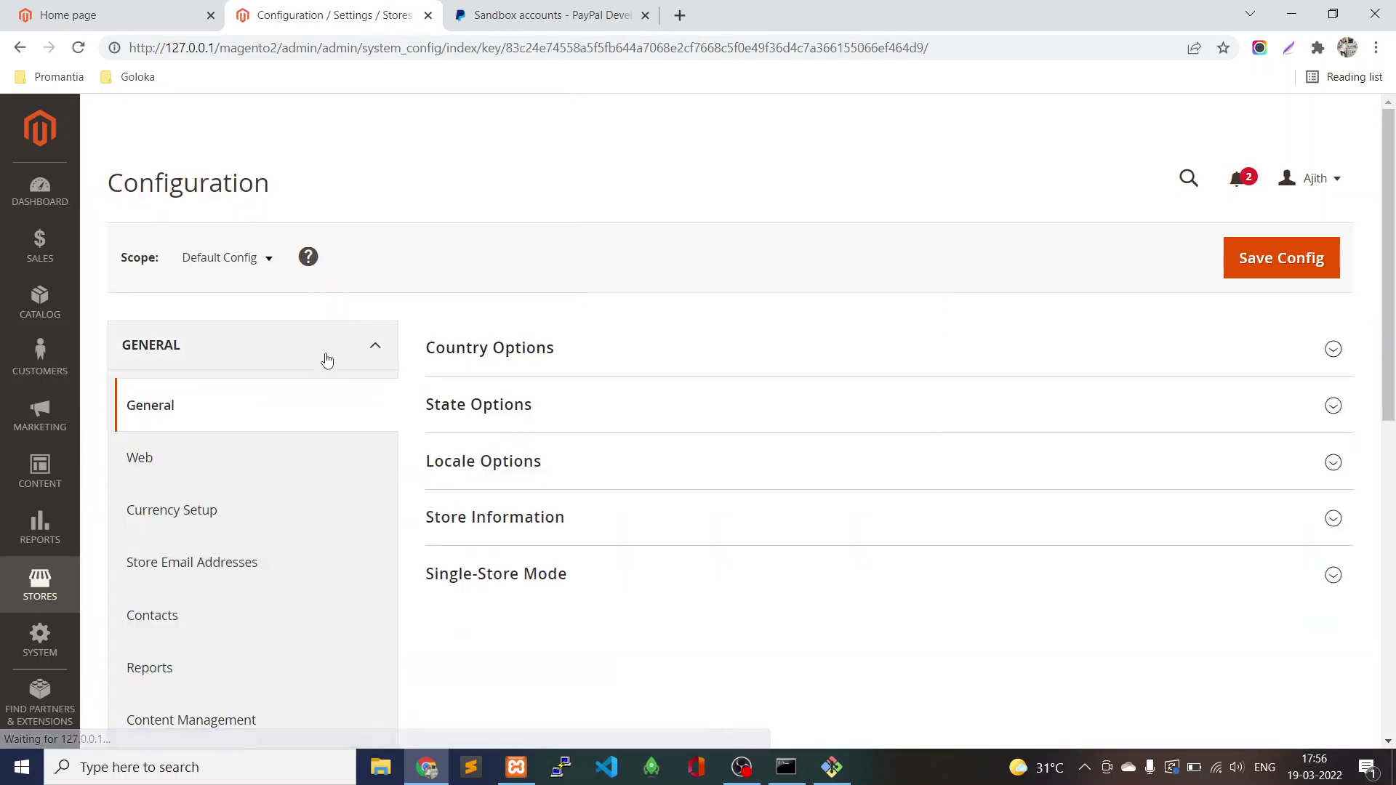
Go to Sales > Payment Methods and expand the PayPal Express Checkout settings.
{"action": "left_click", "coordinate": [312, 358]}
{"action": "left_click", "coordinate": [234, 538]}
{"action": "scroll", "coordinate": [273, 520], "scroll_direction": "down", "scroll_amount": 2}
{"action": "scroll", "coordinate": [273, 521], "scroll_direction": "down", "scroll_amount": 5}
{"action": "left_click", "coordinate": [240, 586]}
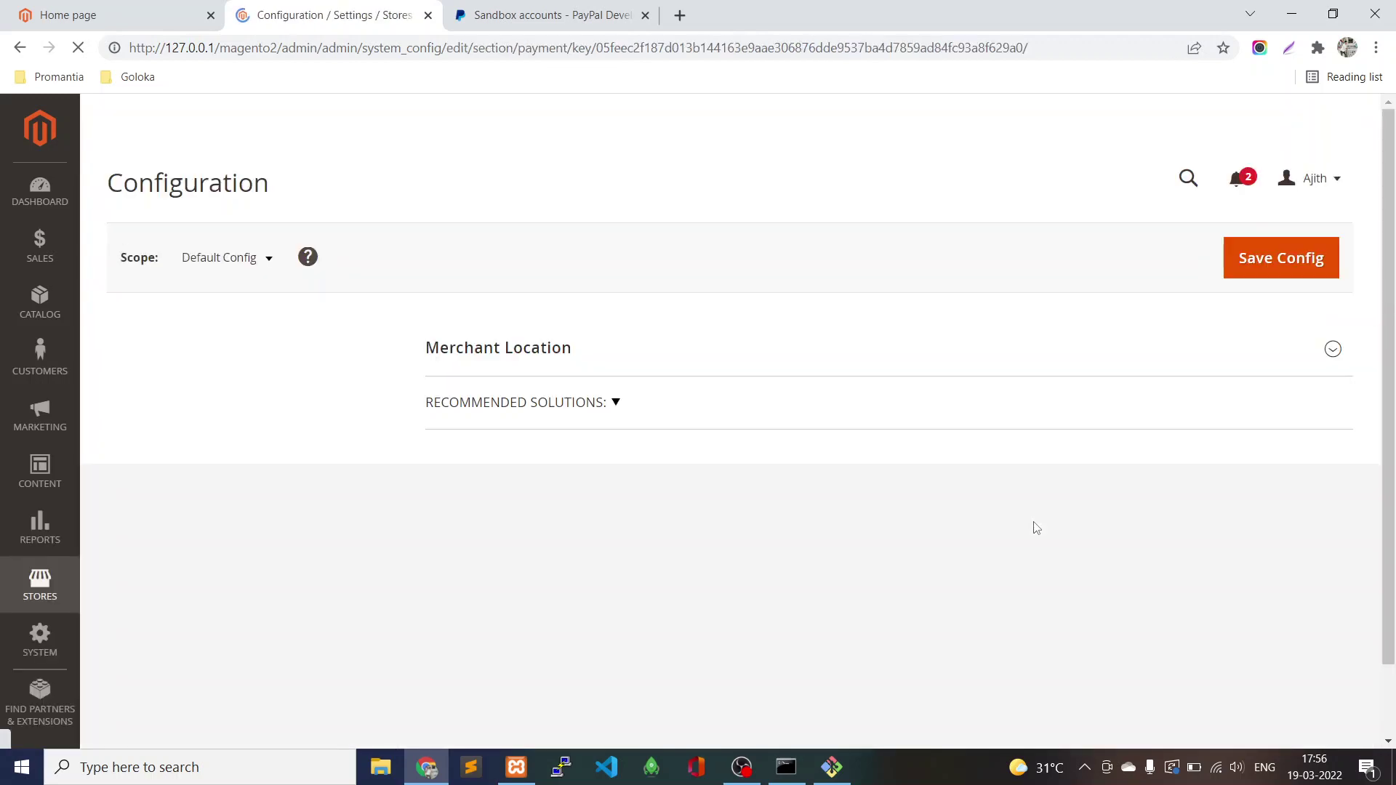
{"action": "scroll", "coordinate": [1394, 350], "scroll_direction": "down", "scroll_amount": 3}
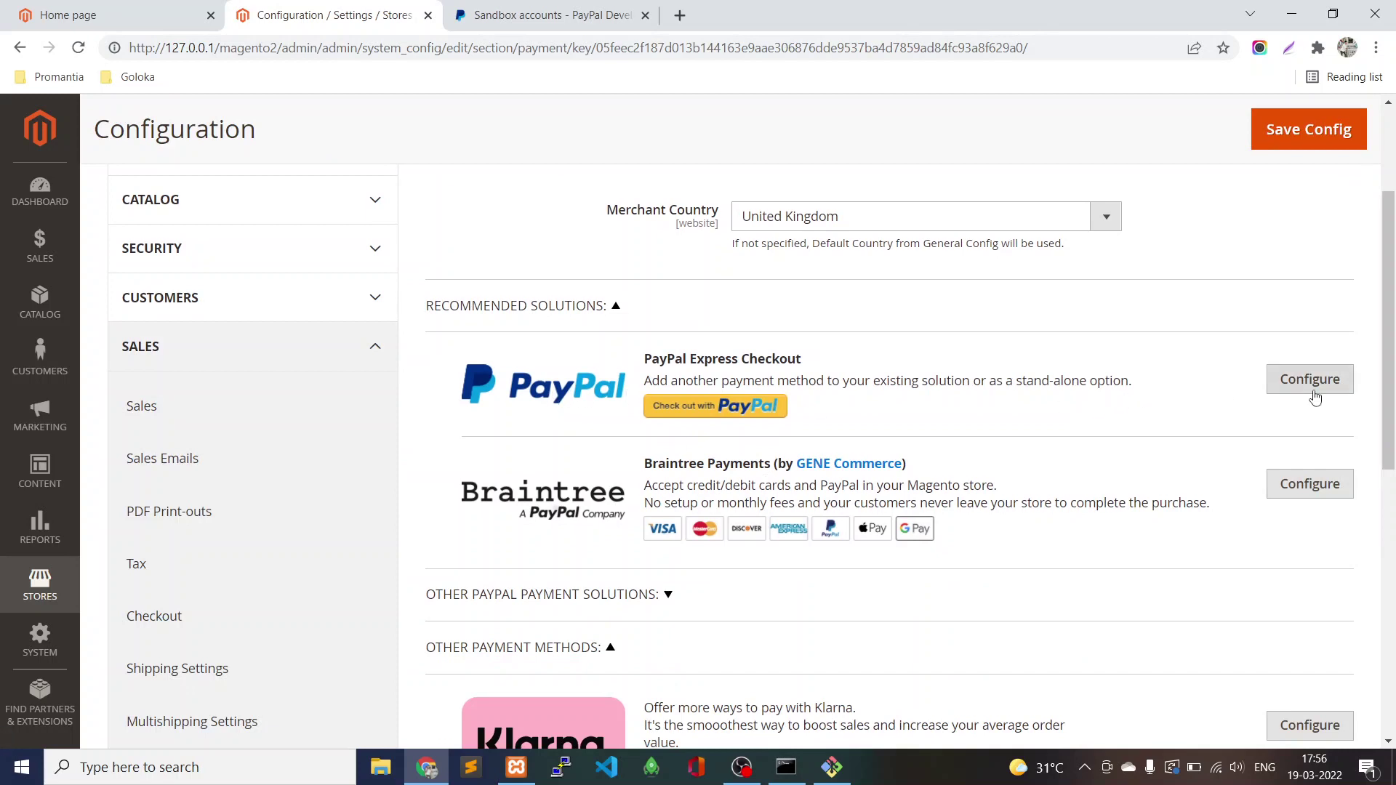
{"action": "left_click", "coordinate": [1312, 393]}
{"action": "scroll", "coordinate": [1166, 492], "scroll_direction": "down", "scroll_amount": 8}
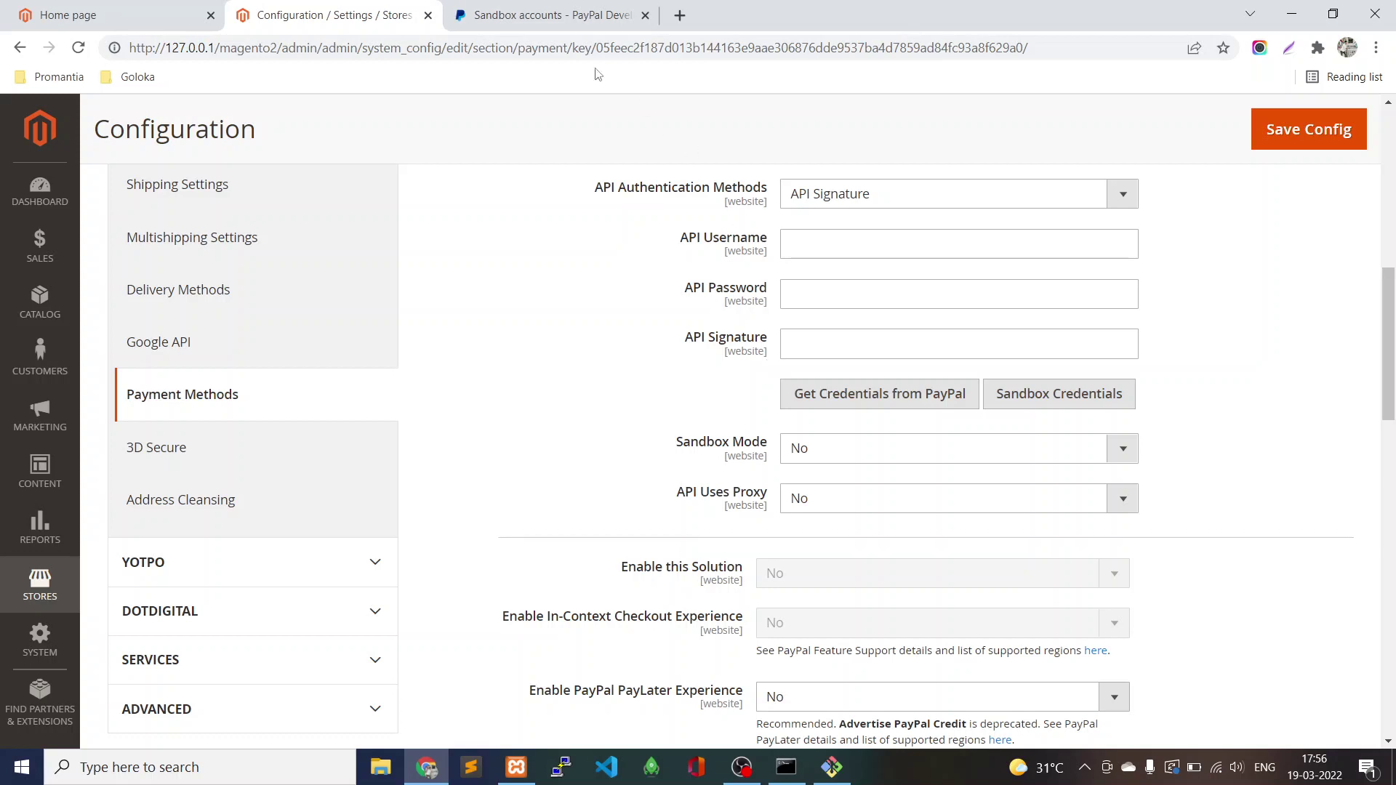
Review the two sandbox test accounts in PayPal Developer, then return to Magento's Express Checkout settings.
{"action": "left_click", "coordinate": [509, 15]}
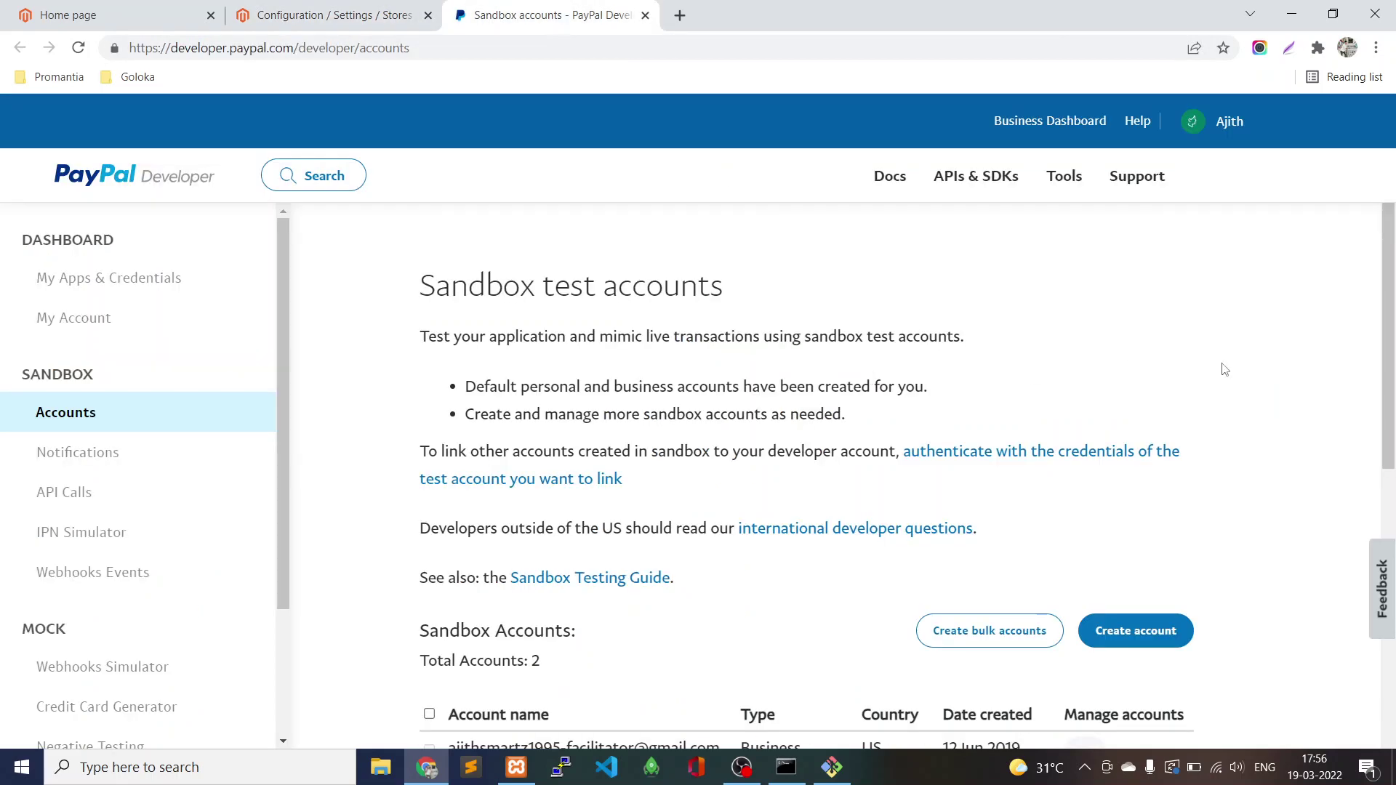
{"action": "left_click_drag", "start_coordinate": [1391, 293], "coordinate": [1392, 298]}
{"action": "scroll", "coordinate": [1393, 298], "scroll_direction": "down", "scroll_amount": 4}
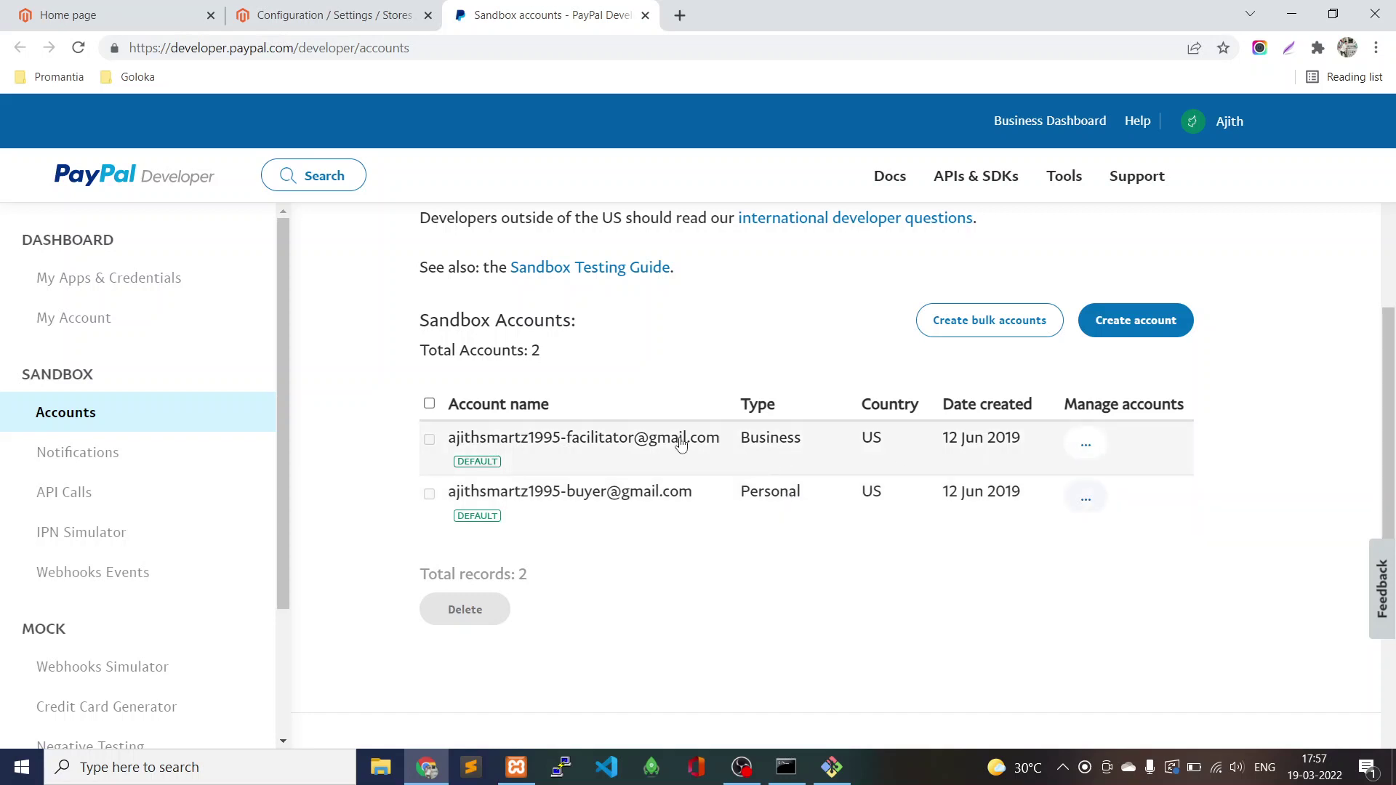
{"action": "left_click", "coordinate": [377, 20]}
{"action": "scroll", "coordinate": [728, 386], "scroll_direction": "up", "scroll_amount": 6}
{"action": "scroll", "coordinate": [771, 391], "scroll_direction": "up", "scroll_amount": 3}
{"action": "scroll", "coordinate": [727, 364], "scroll_direction": "down", "scroll_amount": 6}
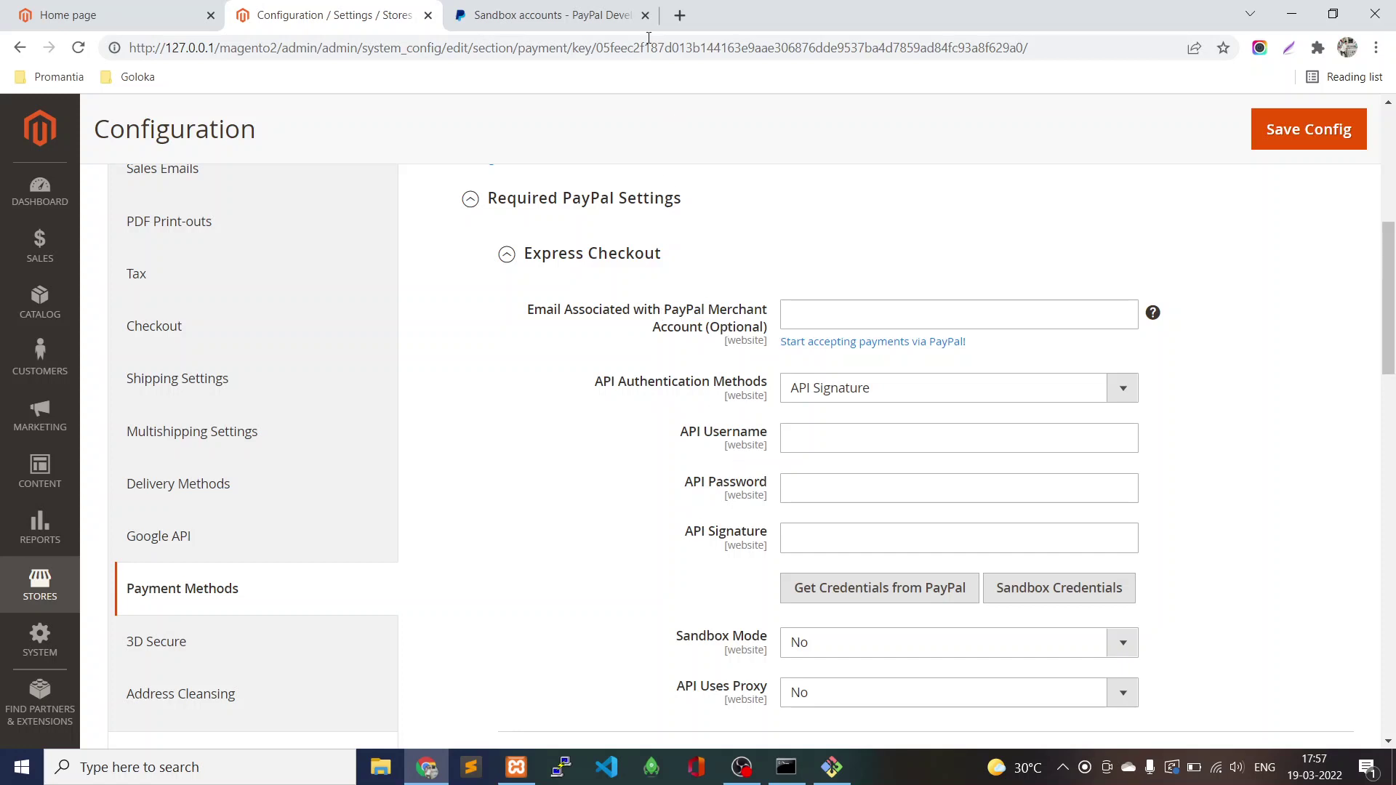
Copy the business sandbox account's email and paste it into Magento's PayPal merchant email field.
{"action": "left_click", "coordinate": [578, 16]}
{"action": "left_click", "coordinate": [1085, 443]}
{"action": "left_click", "coordinate": [1070, 499]}
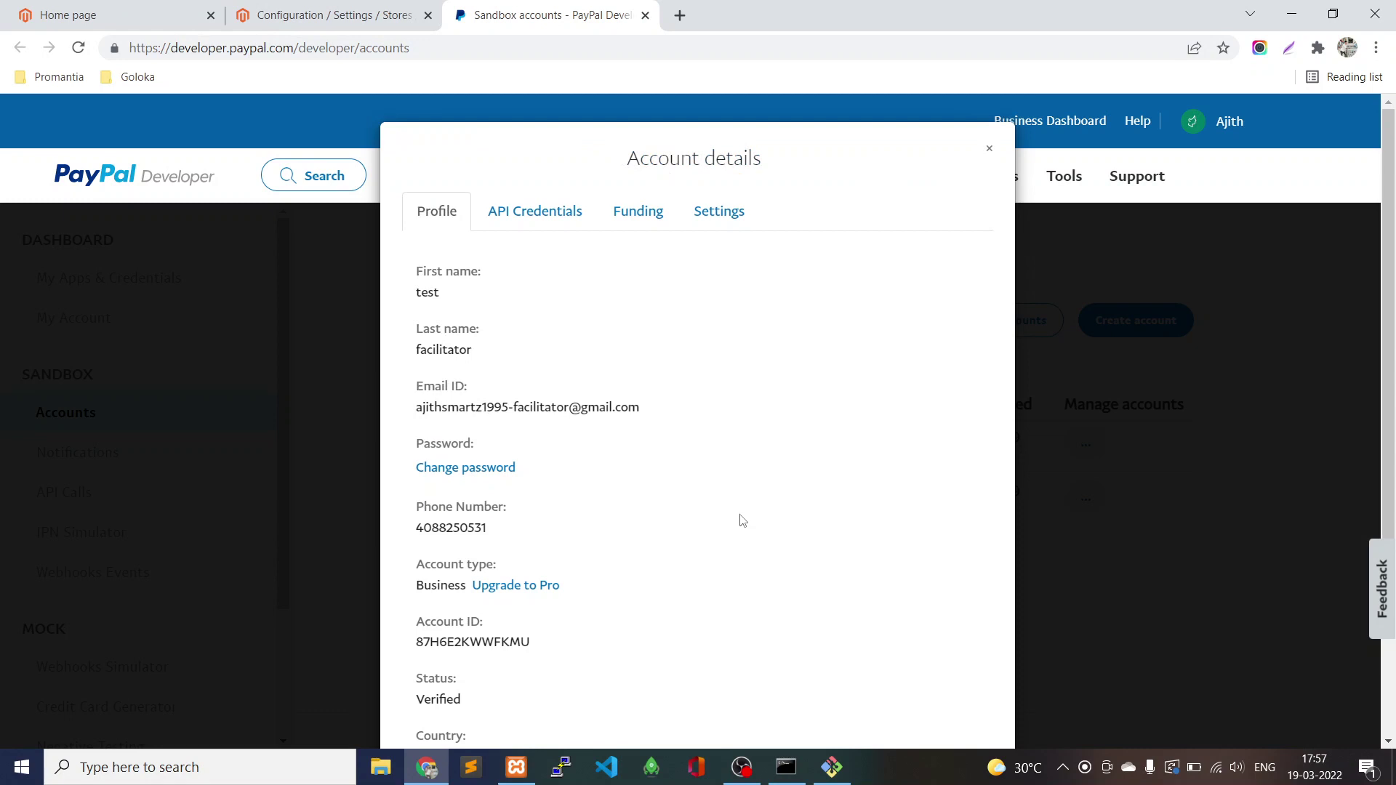
{"action": "triple_click", "coordinate": [423, 408]}
{"action": "key", "text": "ctrl+c"}
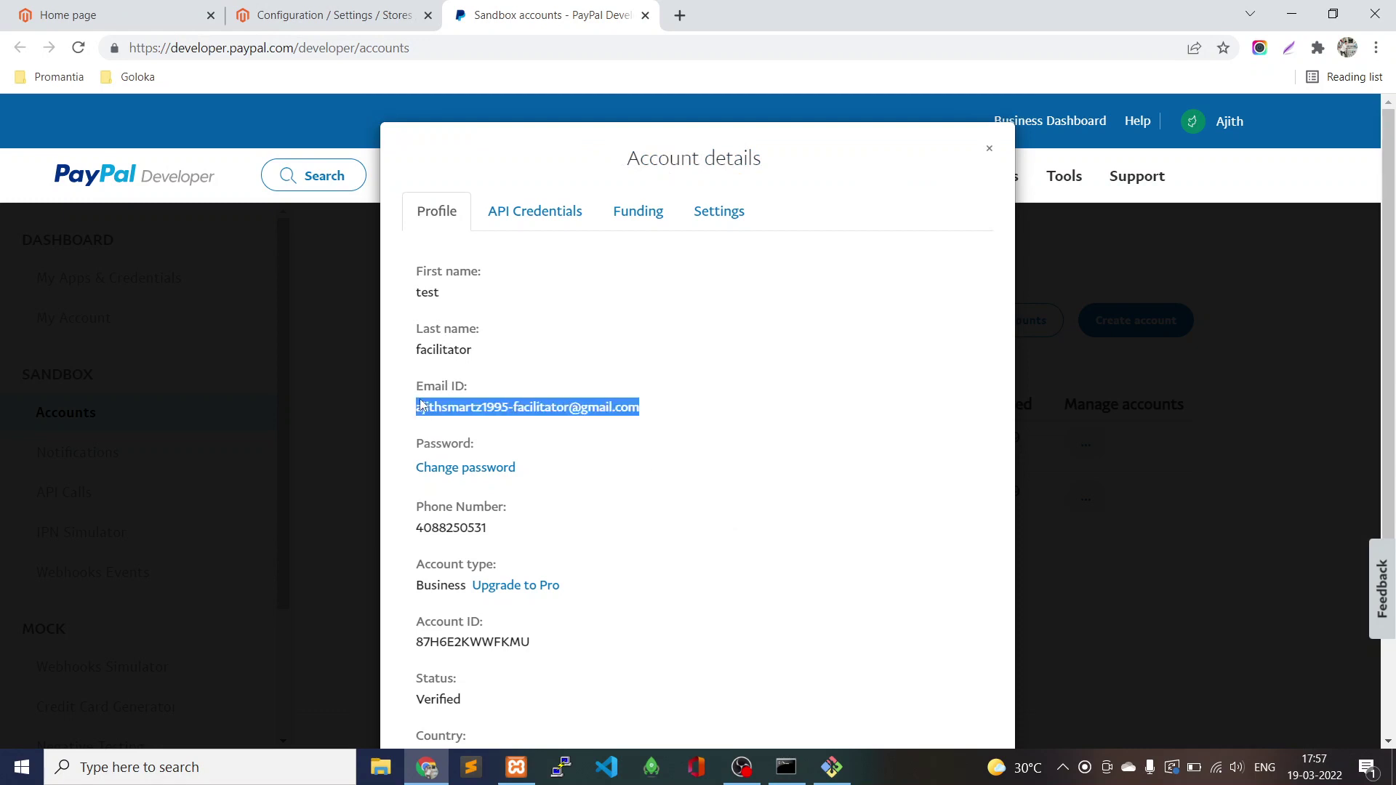
{"action": "left_click", "coordinate": [322, 17]}
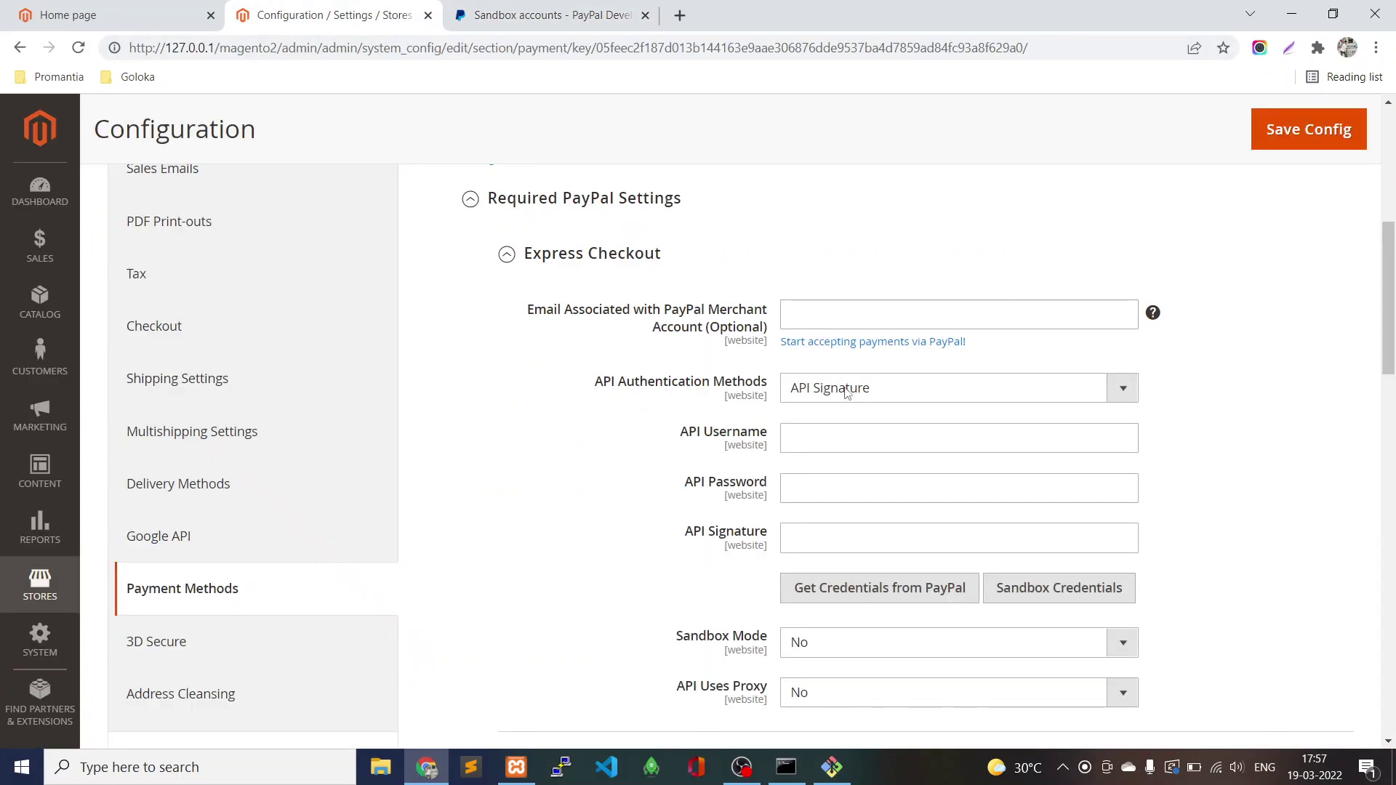
{"action": "left_click", "coordinate": [825, 306]}
{"action": "key", "text": "ctrl+v"}
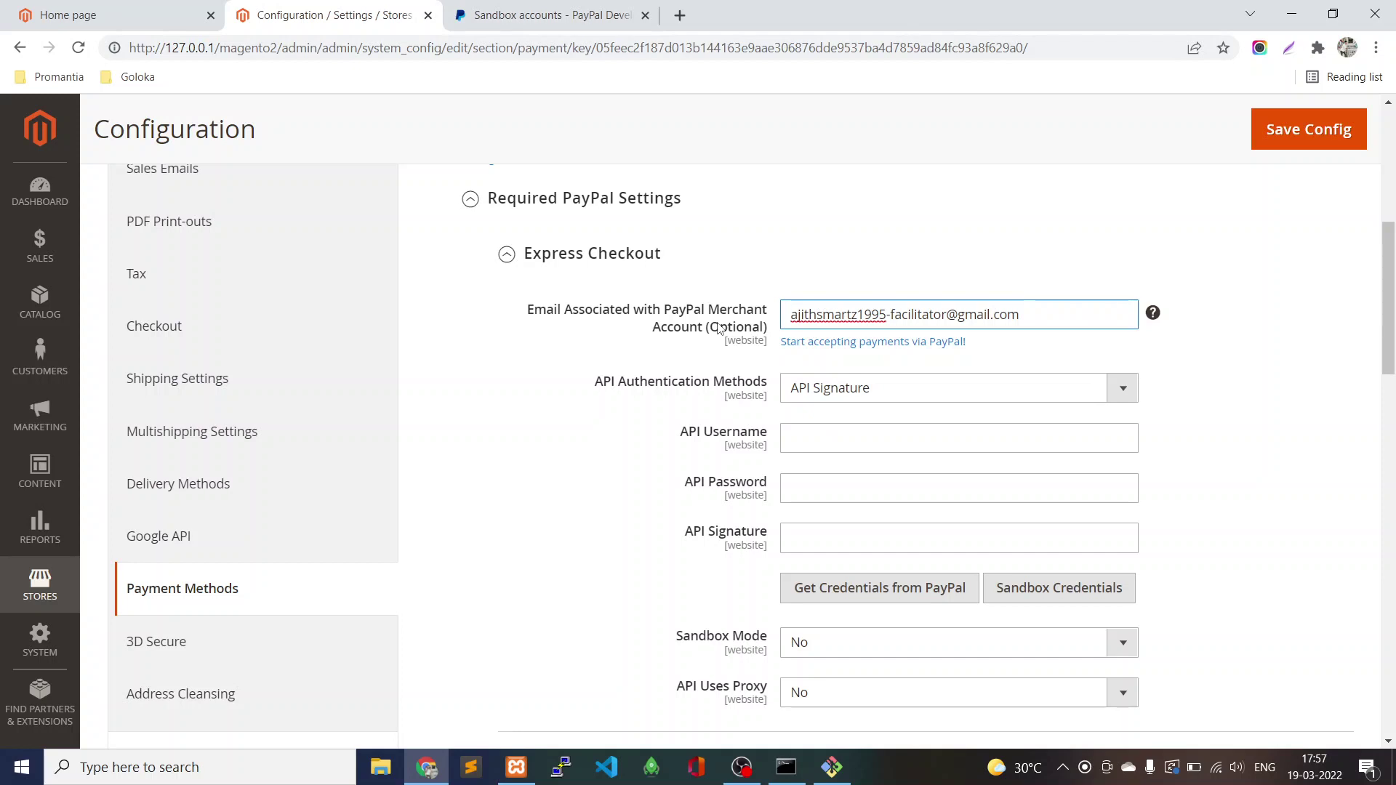
{"action": "left_click", "coordinate": [1040, 314]}
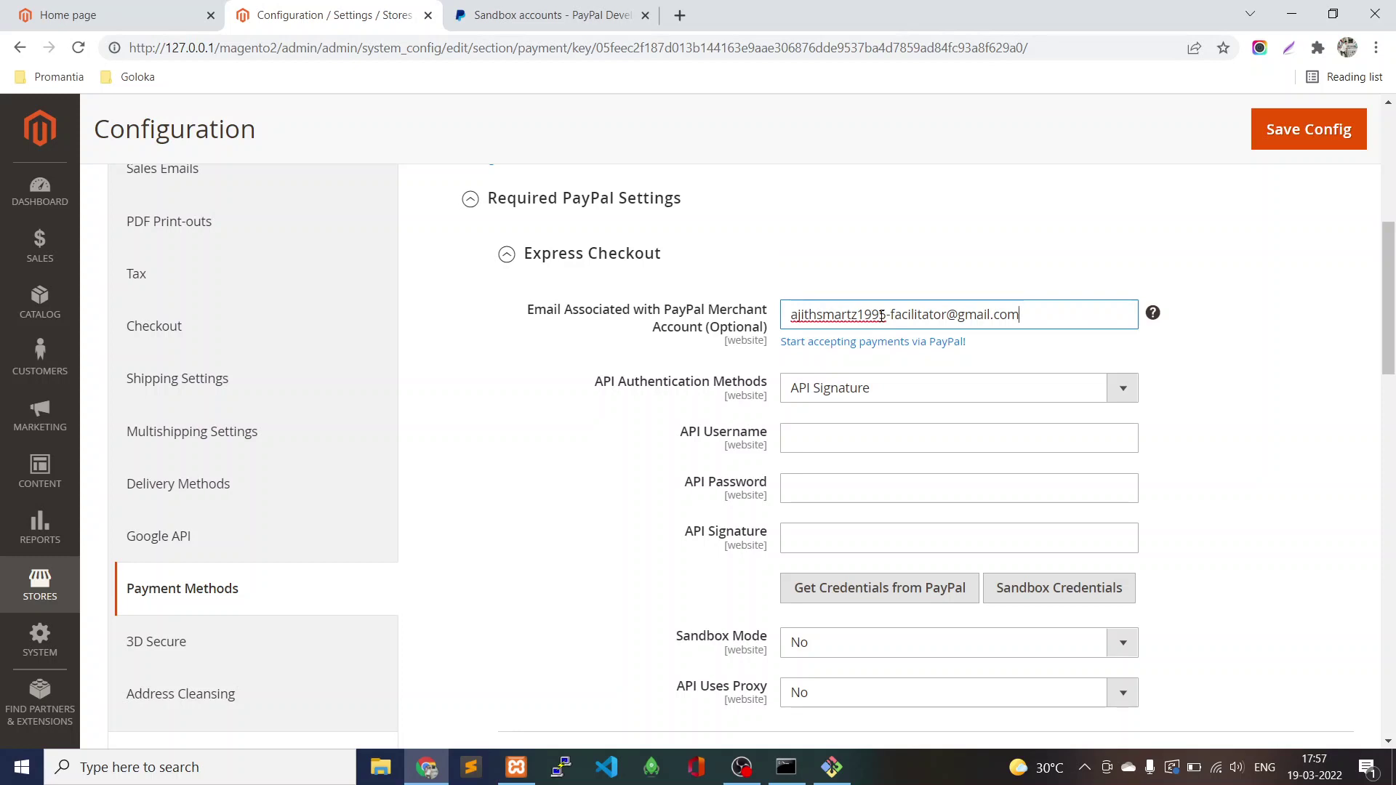
Copy the sandbox API username from PayPal's API Credentials into Magento's API Username field.
{"action": "left_click", "coordinate": [529, 20]}
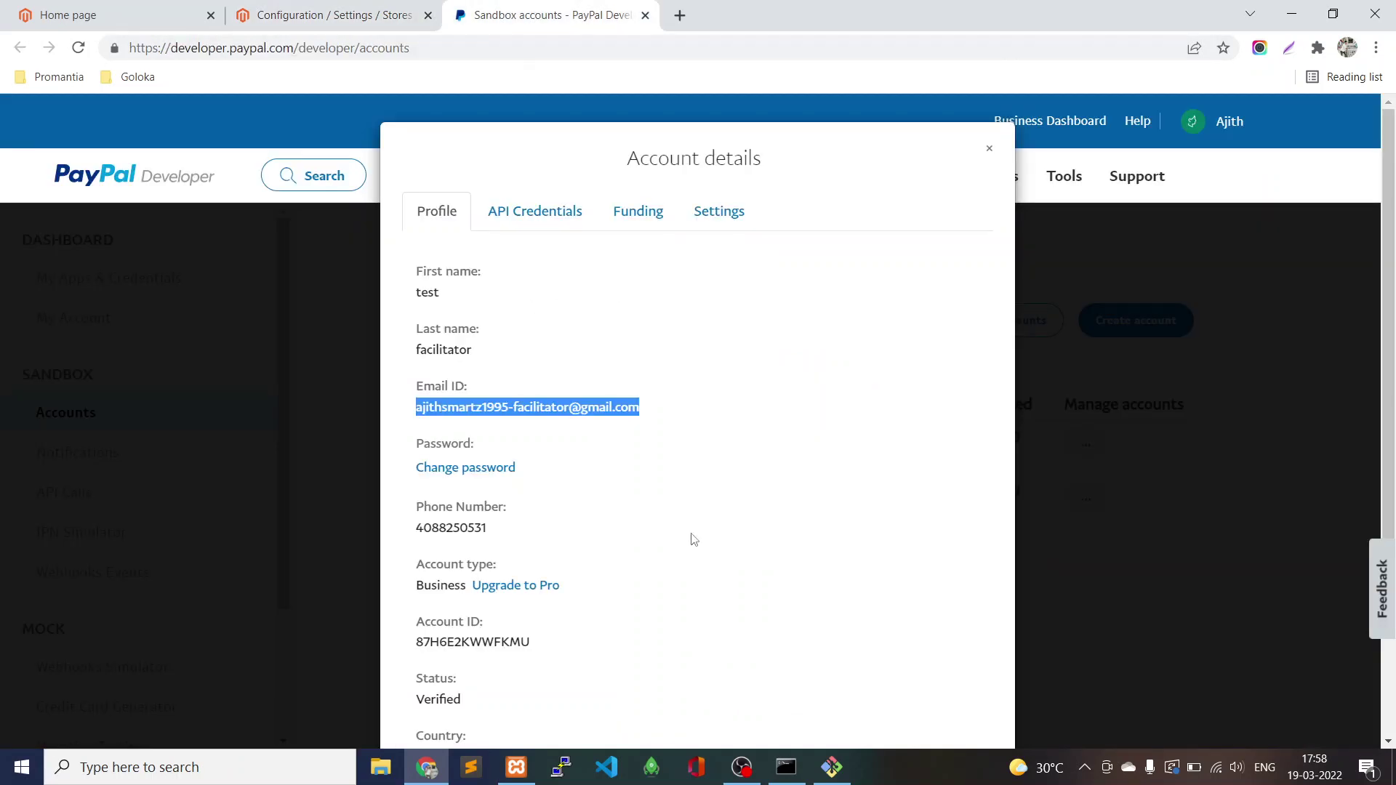
{"action": "left_click", "coordinate": [507, 220]}
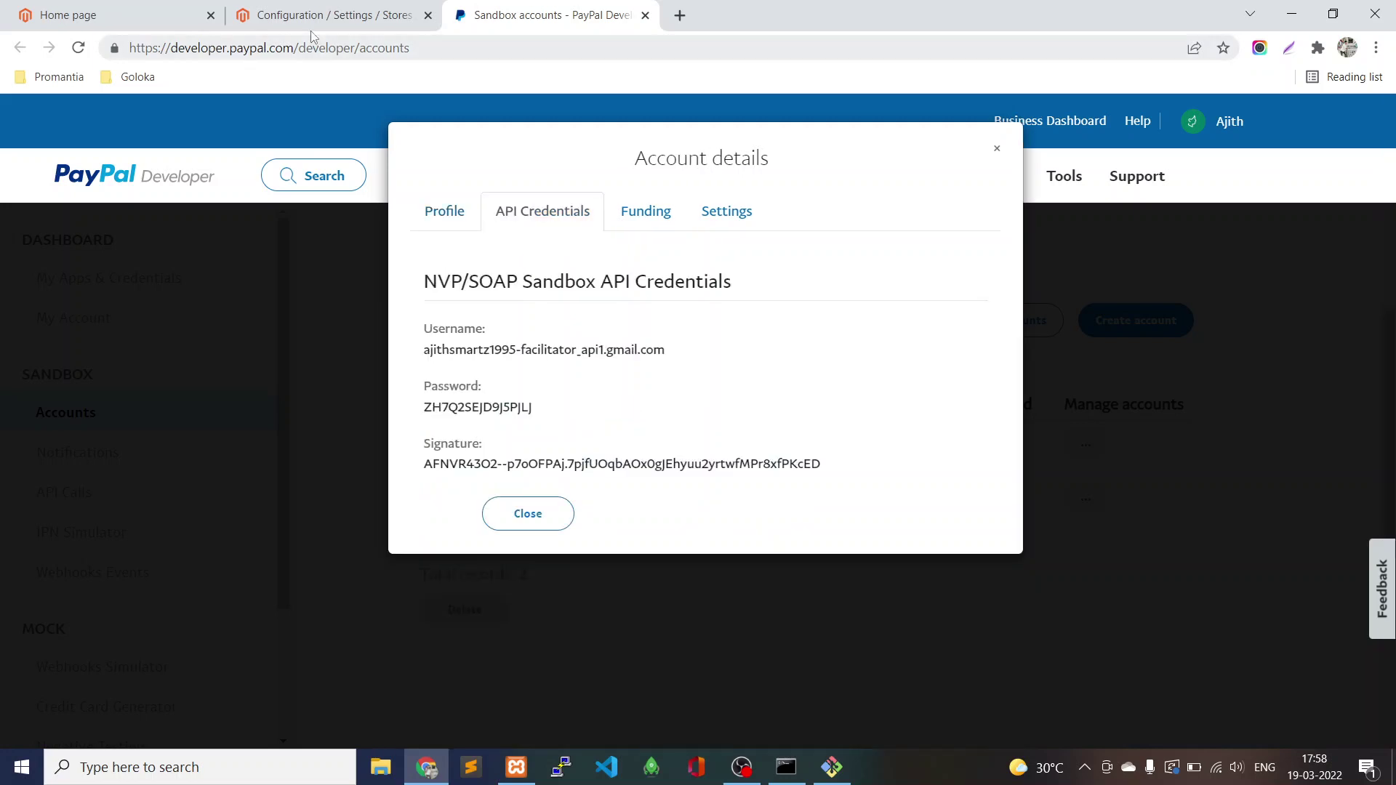
{"action": "triple_click", "coordinate": [556, 348]}
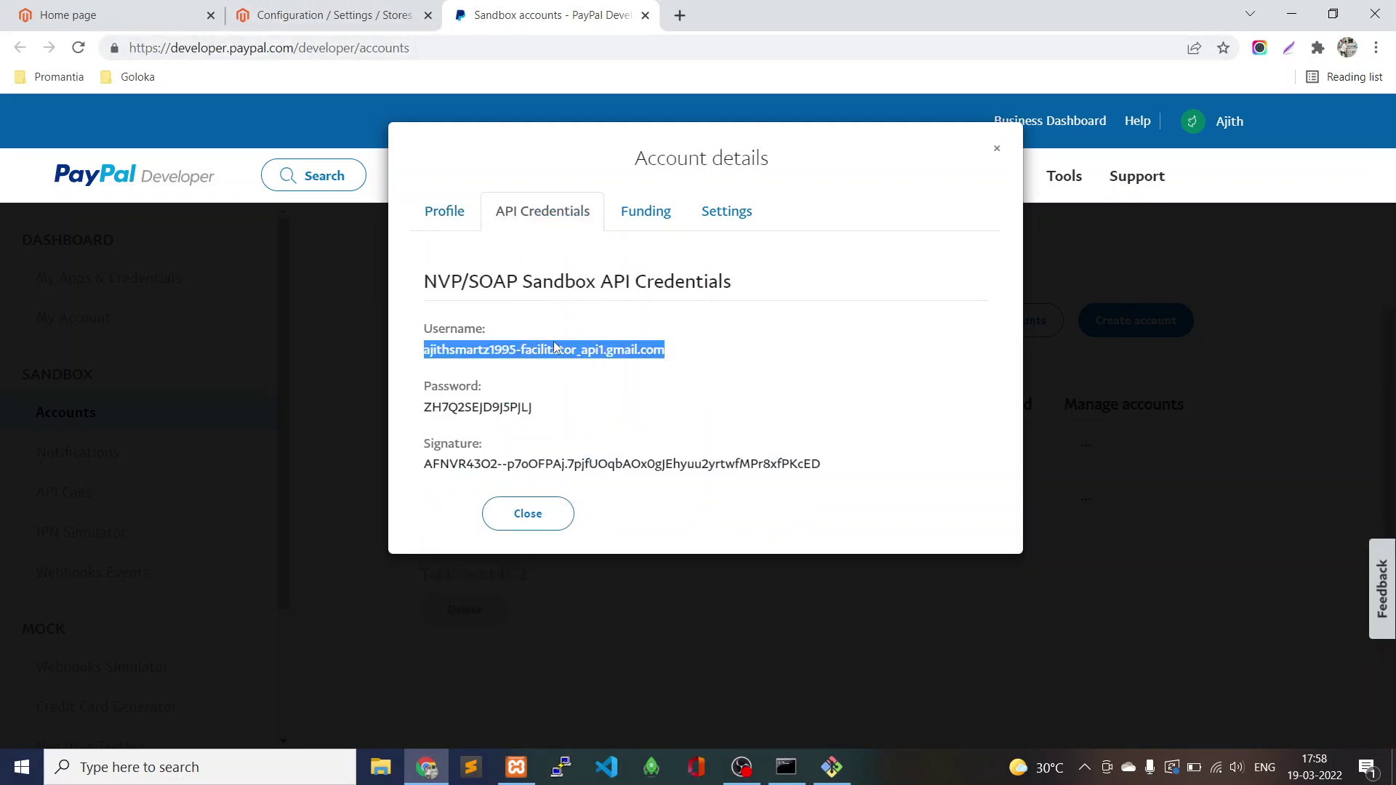
{"action": "left_click", "coordinate": [334, 15]}
{"action": "left_click", "coordinate": [804, 437]}
{"action": "key", "text": "ctrl+v"}
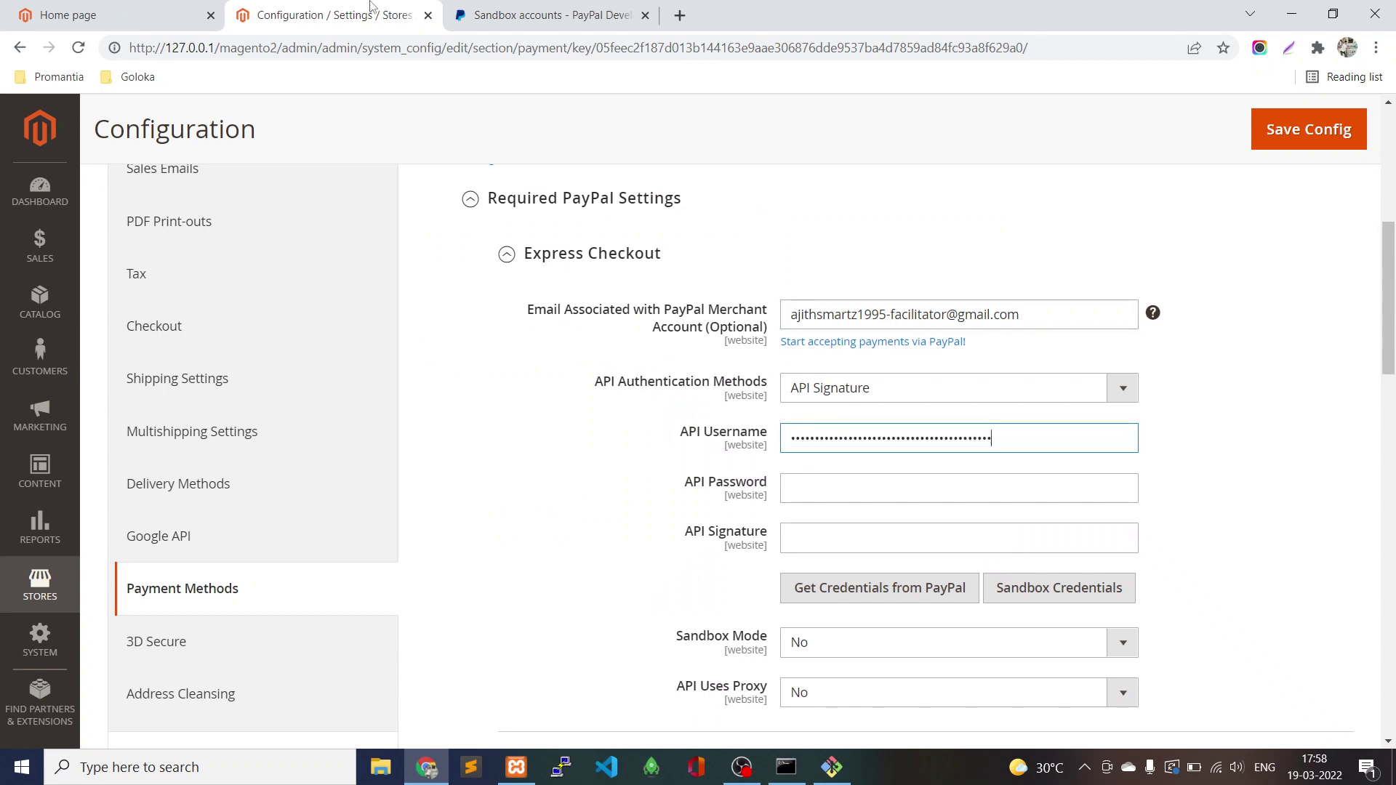
Copy the sandbox API password into Magento's API Password field.
{"action": "left_click", "coordinate": [497, 16]}
{"action": "triple_click", "coordinate": [492, 407]}
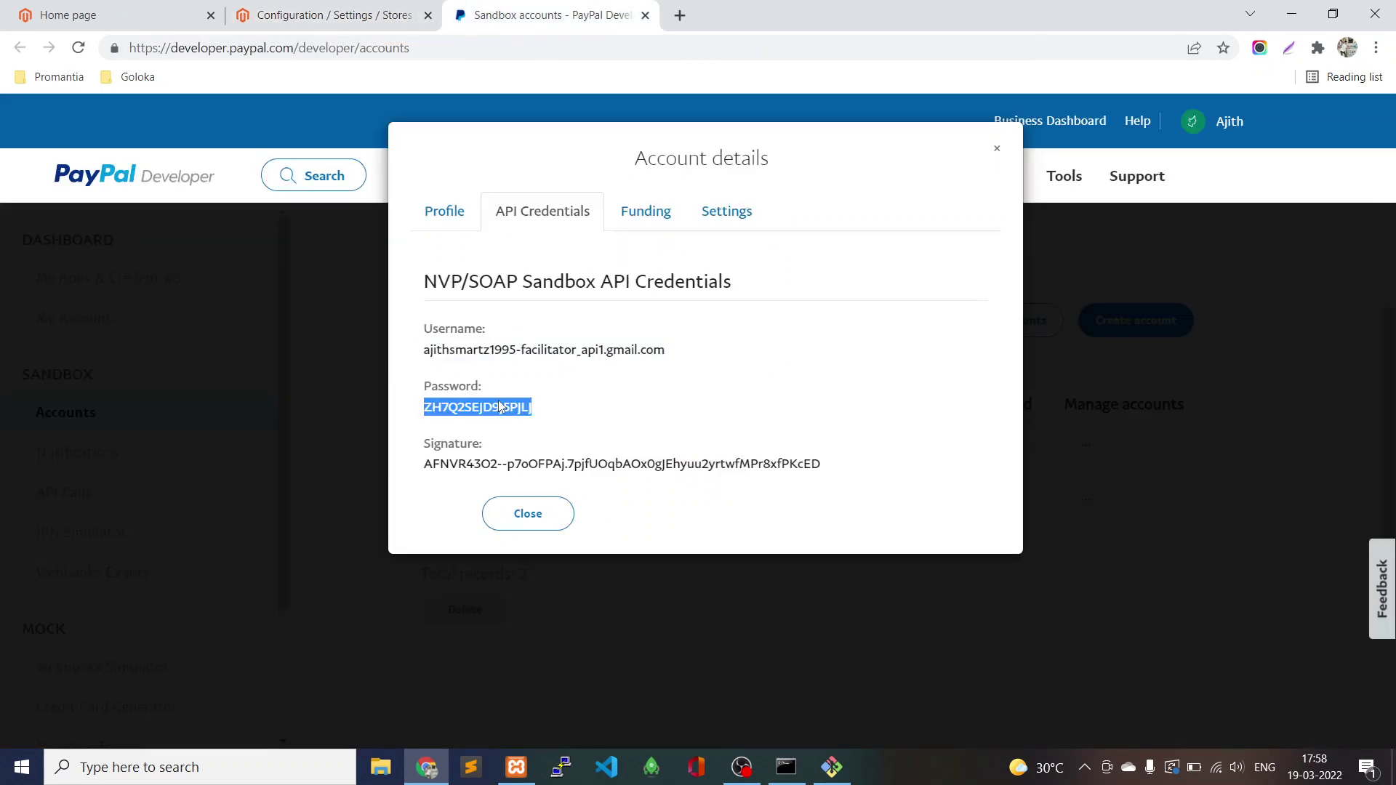
{"action": "left_click", "coordinate": [336, 15]}
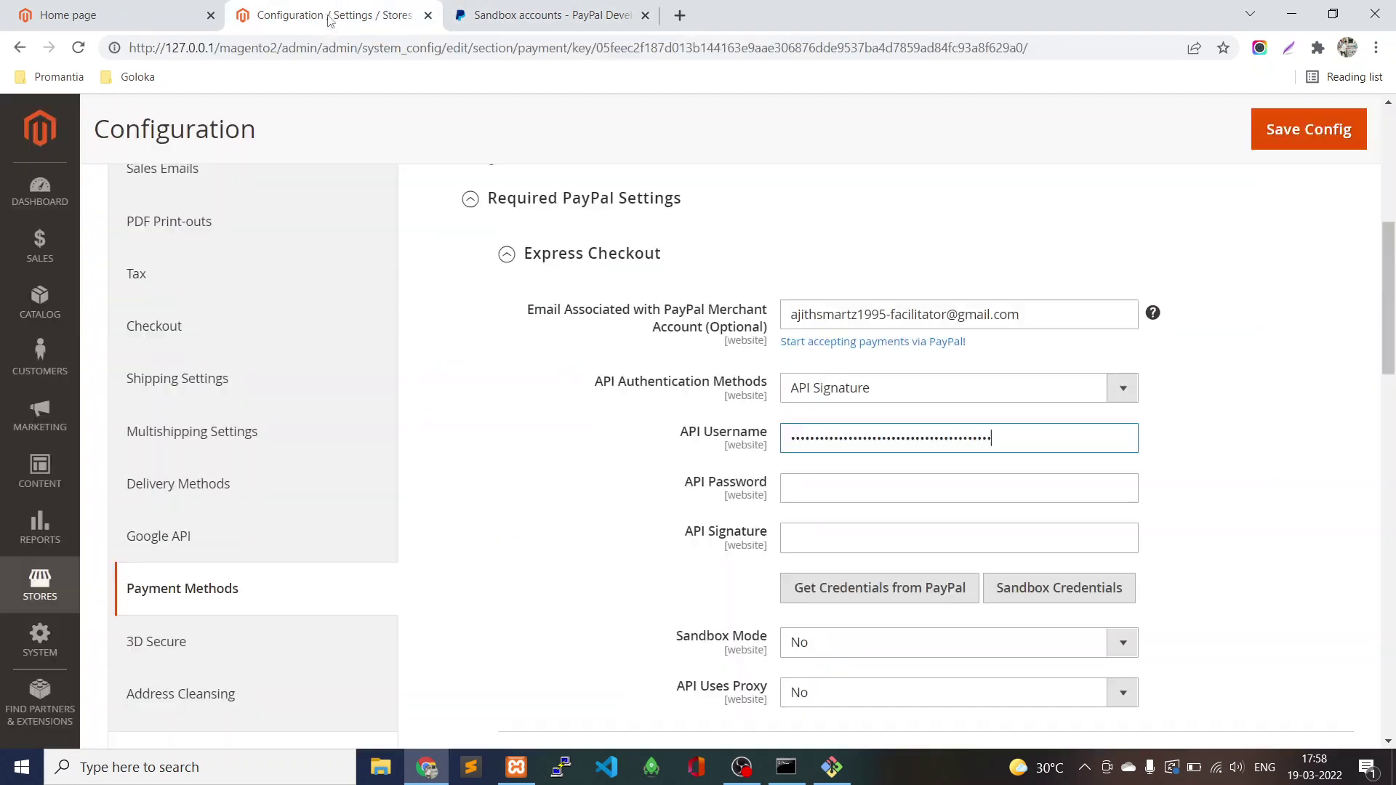
{"action": "left_click", "coordinate": [814, 489]}
{"action": "key", "text": "ctrl+v"}
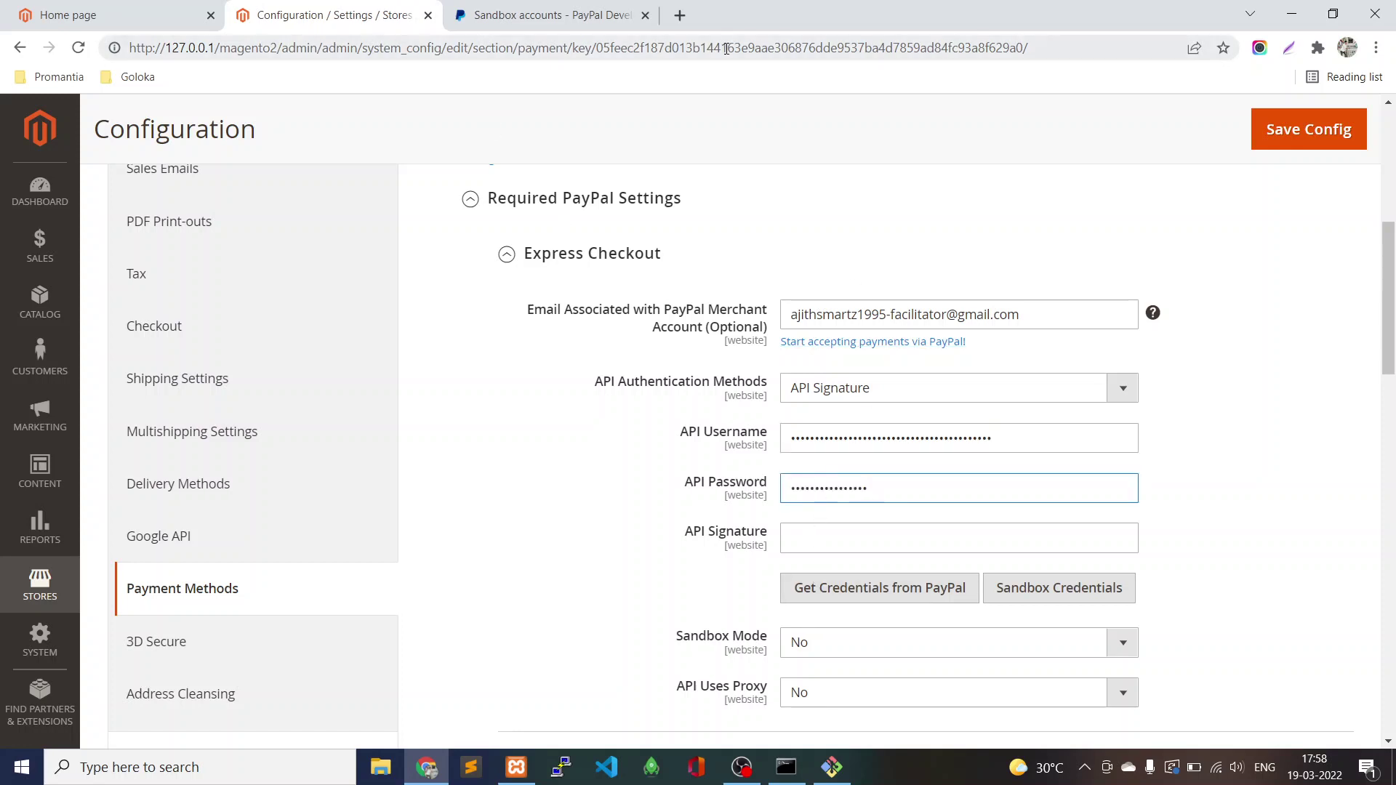
Copy the sandbox API signature into Magento's API Signature field.
{"action": "left_click", "coordinate": [607, 16]}
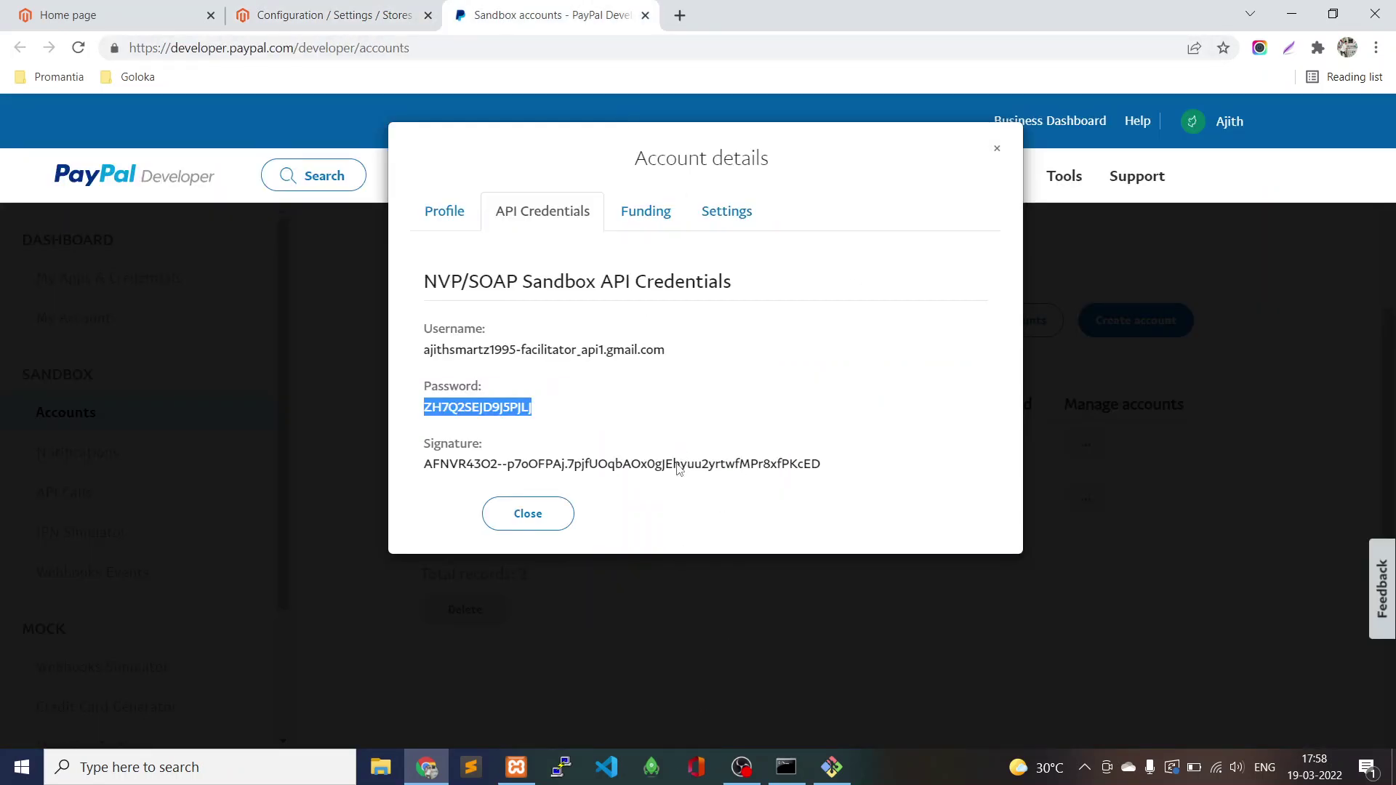
{"action": "left_click", "coordinate": [676, 471]}
{"action": "triple_click", "coordinate": [675, 471]}
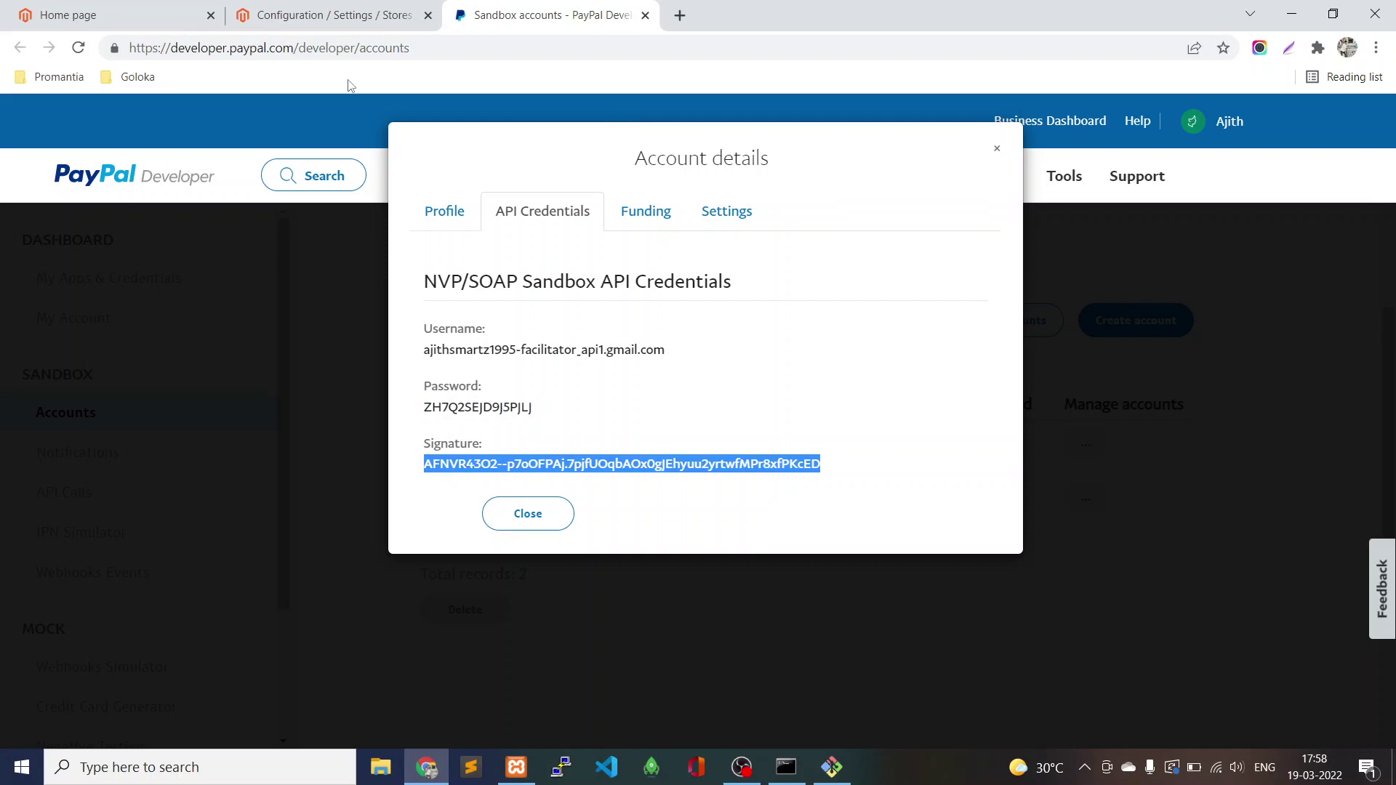
{"action": "left_click", "coordinate": [287, 14]}
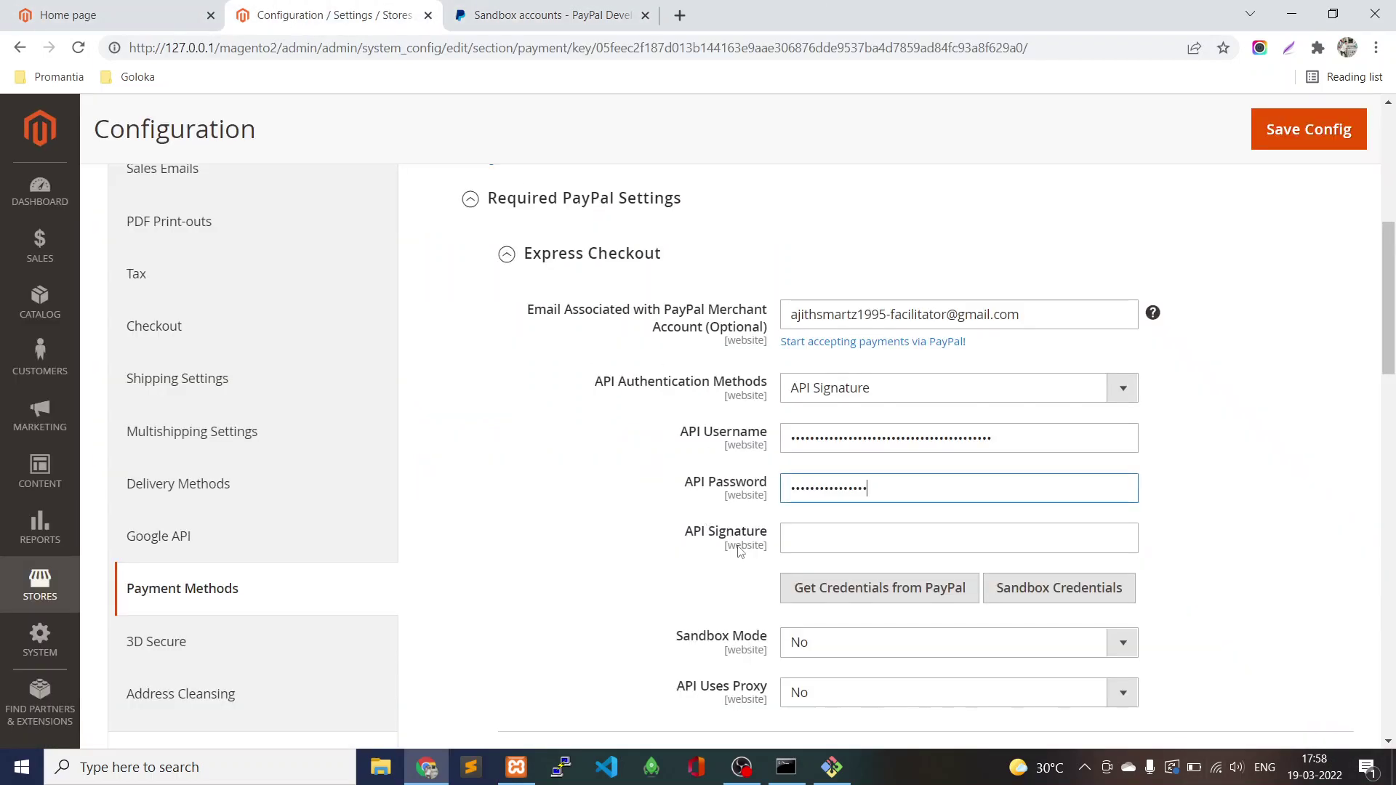
{"action": "left_click", "coordinate": [802, 536]}
{"action": "key", "text": "ctrl+v"}
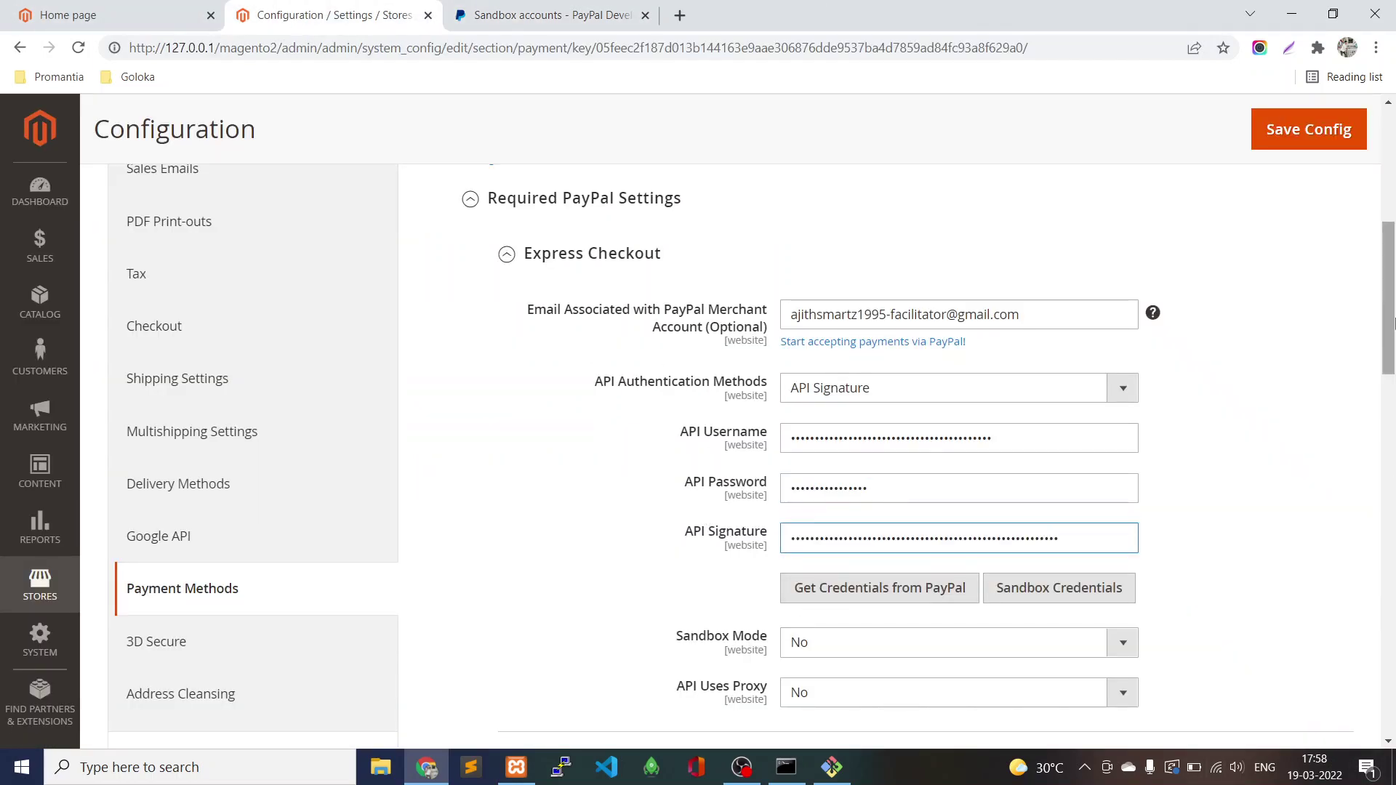
Set Sandbox Mode to Yes and enable the PayPal Express Checkout solution.
{"action": "scroll", "coordinate": [804, 624], "scroll_direction": "down", "scroll_amount": 4}
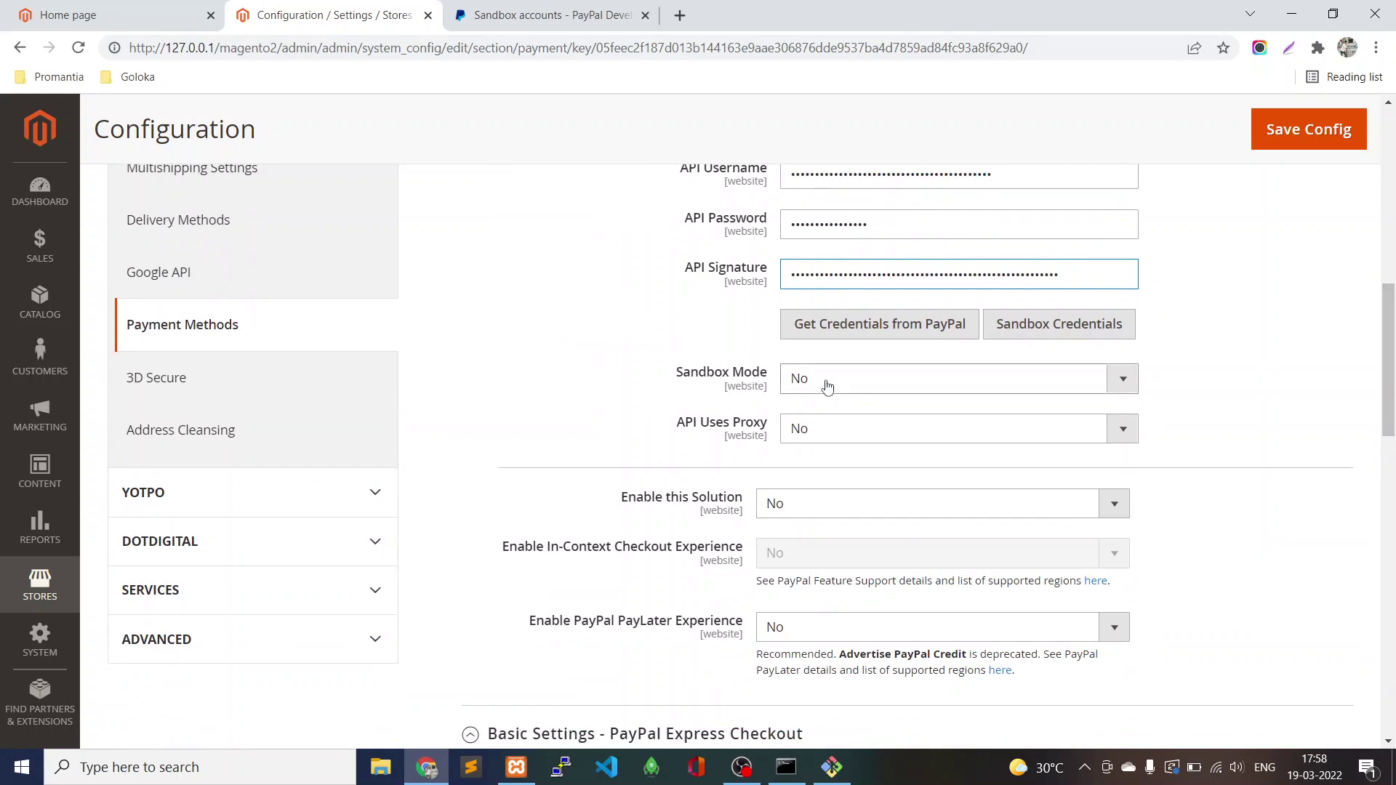
{"action": "left_click", "coordinate": [827, 385]}
{"action": "left_click", "coordinate": [826, 402]}
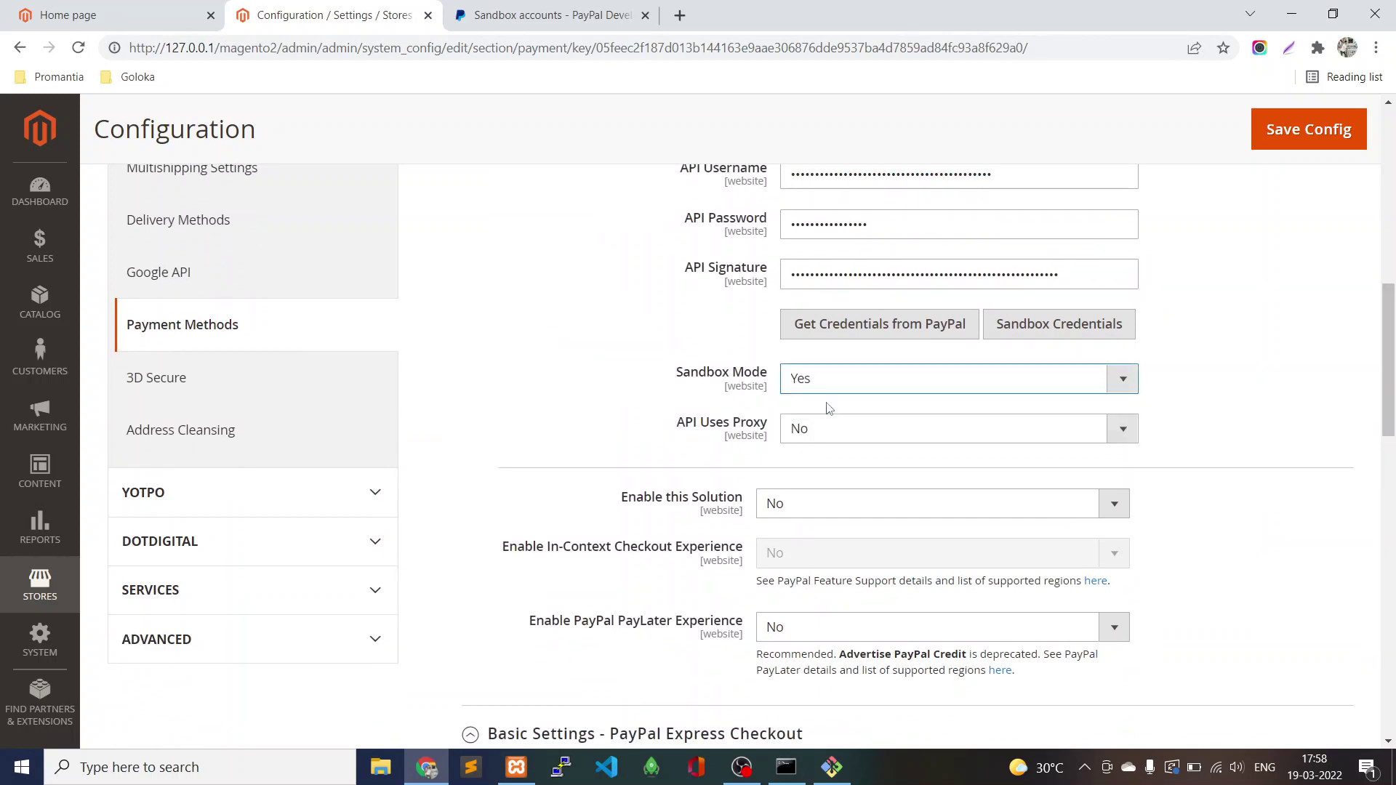
{"action": "left_click", "coordinate": [780, 520]}
{"action": "left_click", "coordinate": [785, 531]}
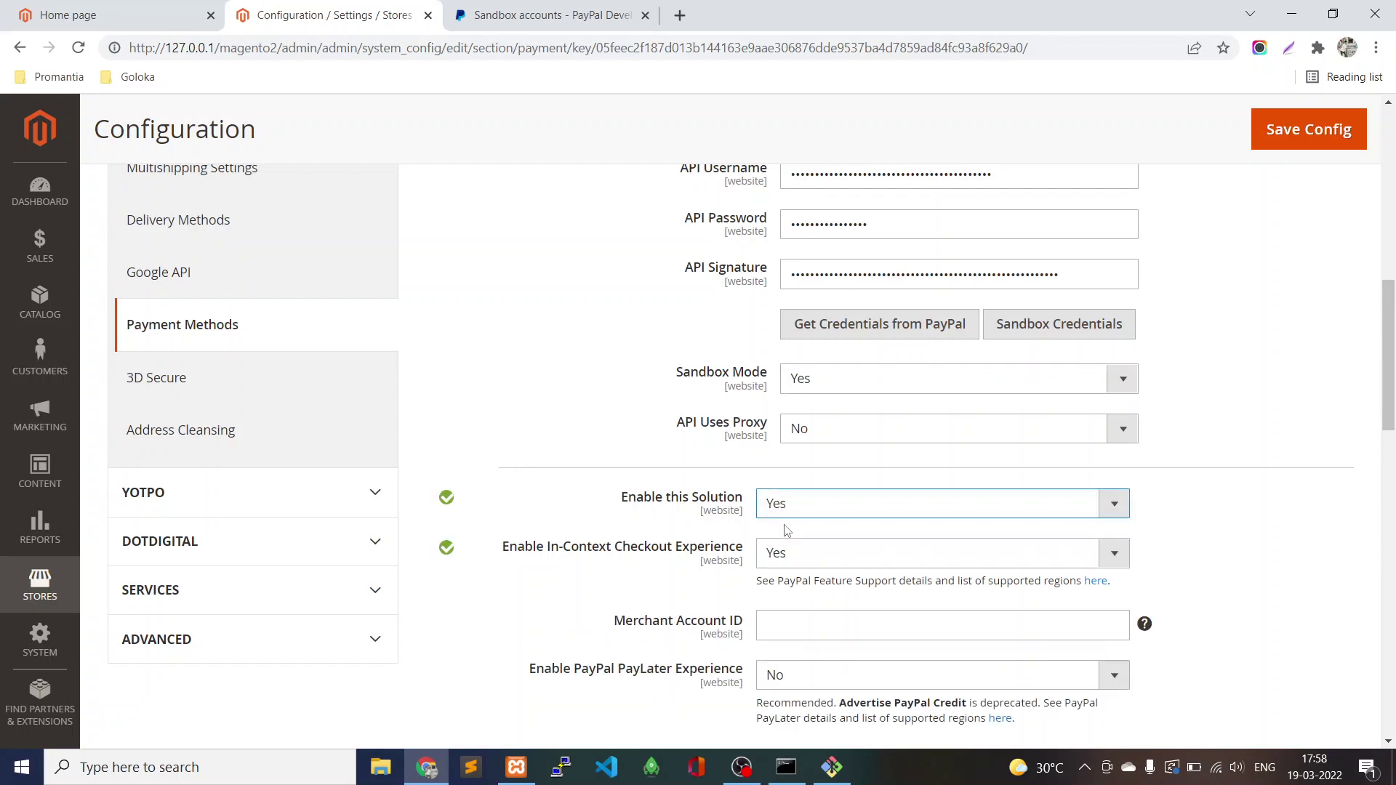
Copy the sandbox account ID from PayPal into Magento's Merchant Account ID field.
{"action": "left_click", "coordinate": [770, 626]}
{"action": "left_click", "coordinate": [565, 14]}
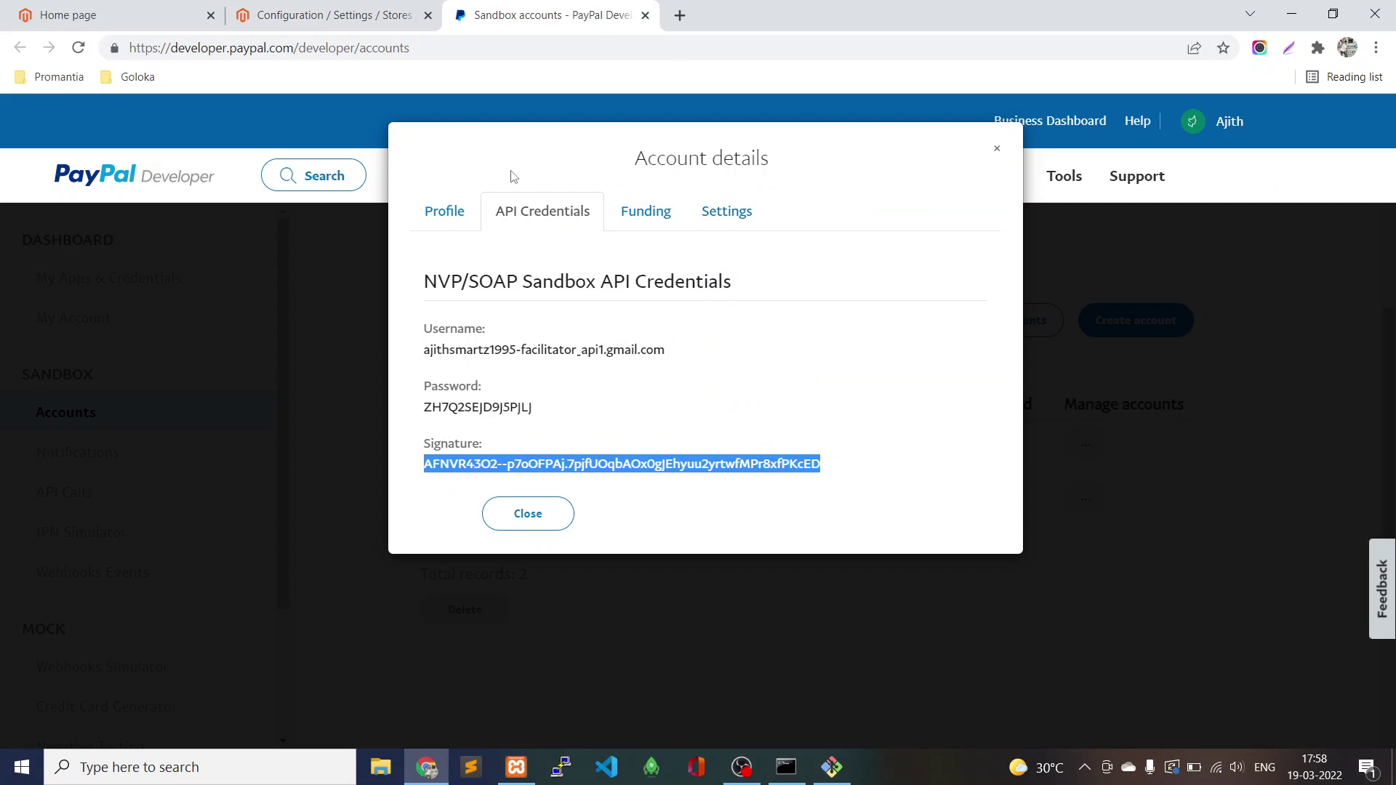
{"action": "left_click", "coordinate": [469, 212]}
{"action": "scroll", "coordinate": [652, 449], "scroll_direction": "down", "scroll_amount": 3}
{"action": "double_click", "coordinate": [468, 473]}
{"action": "key", "text": "ctrl+c"}
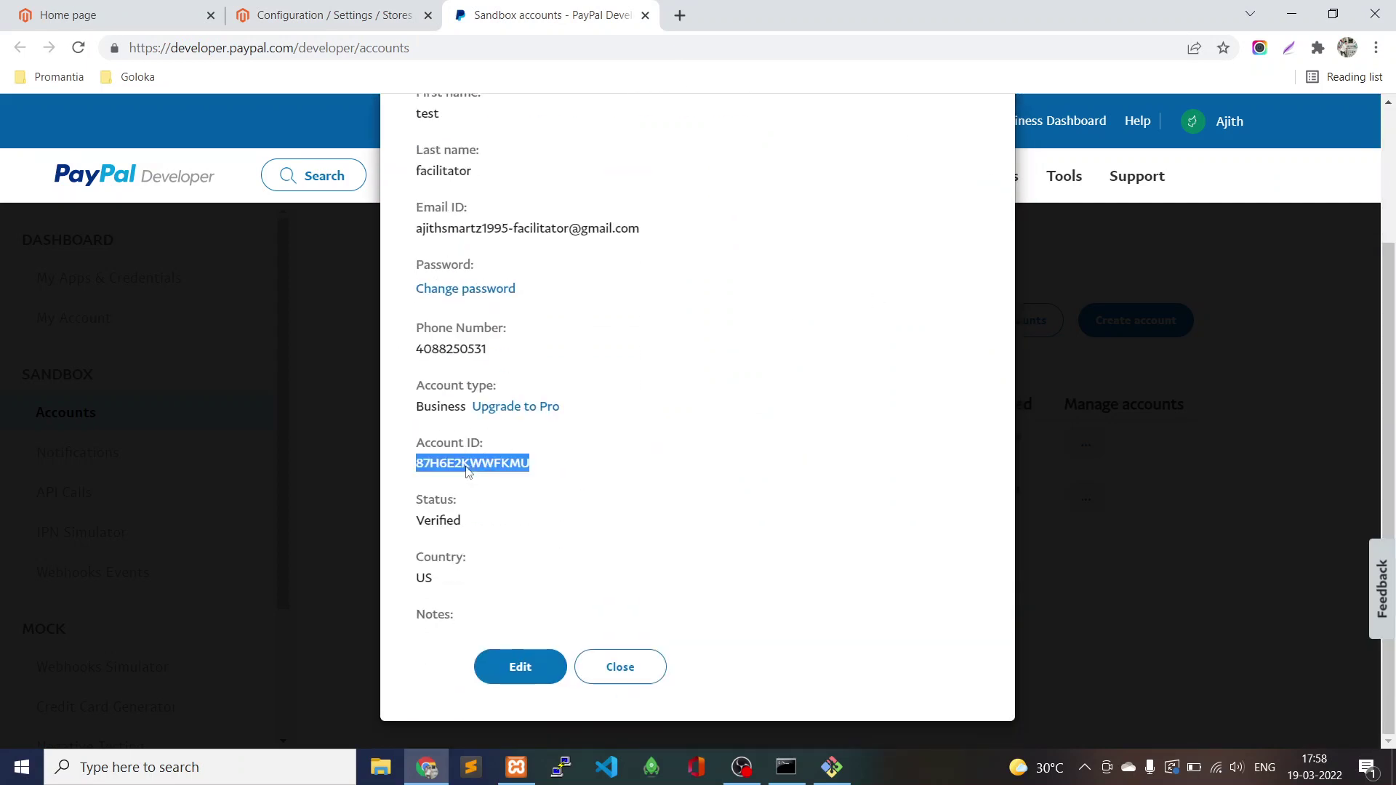
{"action": "left_click", "coordinate": [256, 13]}
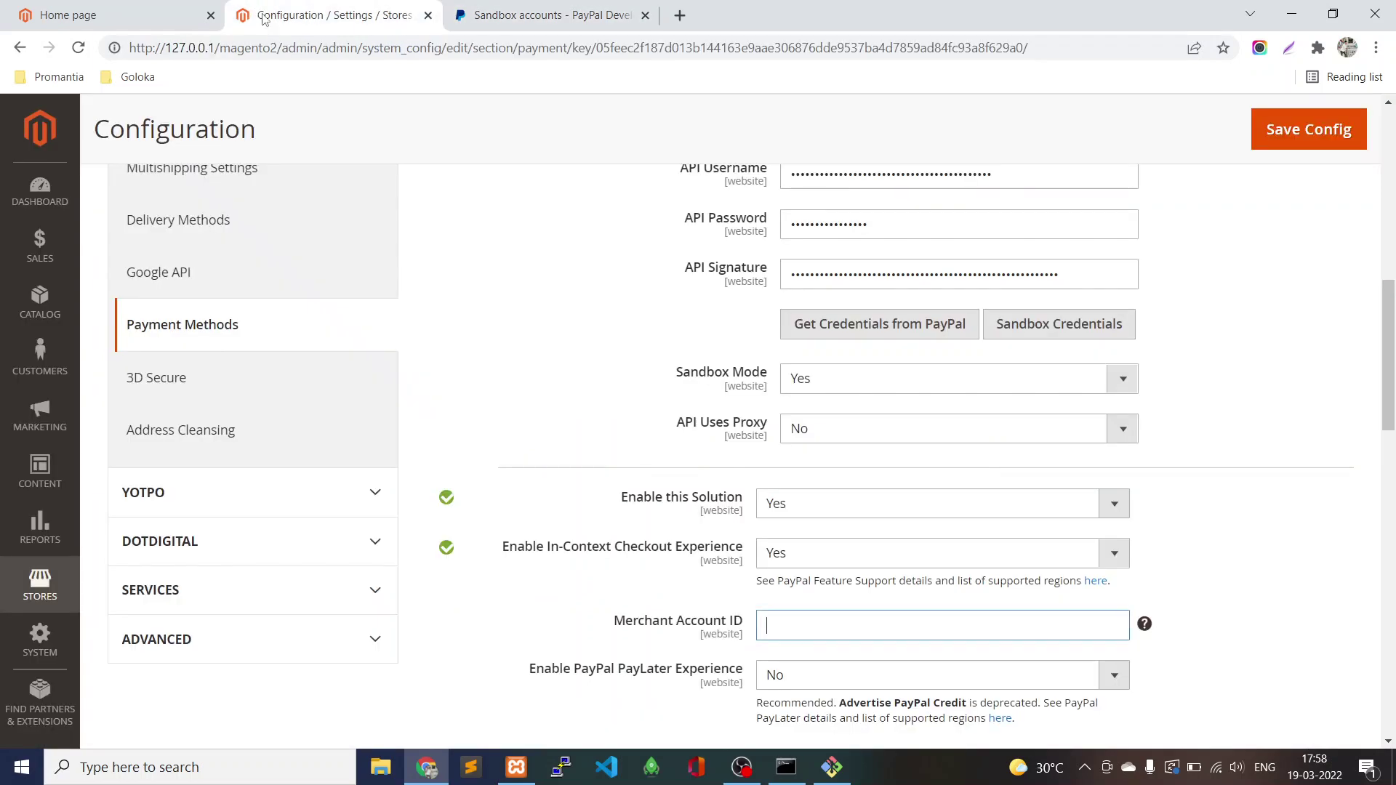
{"action": "key", "text": "ctrl+v"}
Save the PayPal payment configuration.
{"action": "scroll", "coordinate": [1150, 619], "scroll_direction": "down", "scroll_amount": 6}
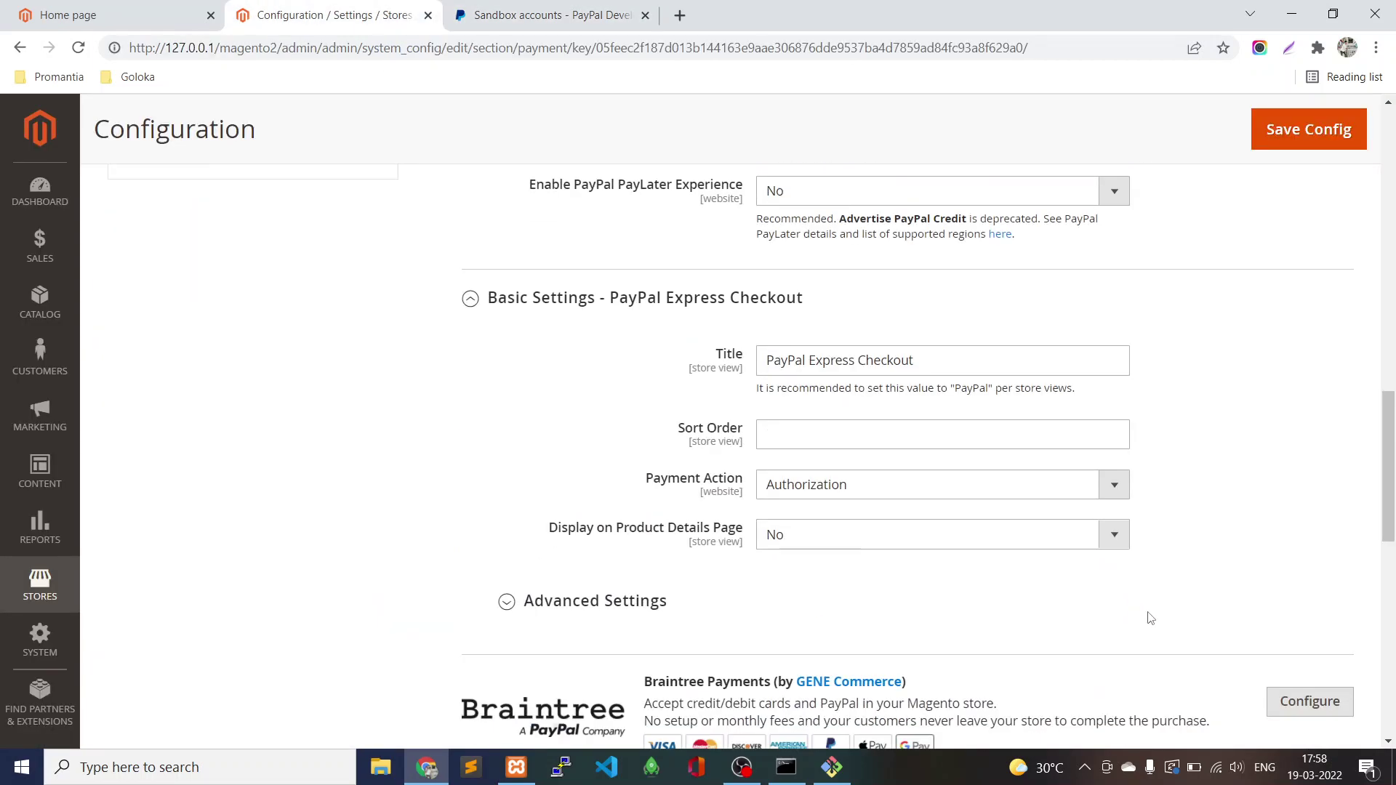
{"action": "scroll", "coordinate": [1149, 618], "scroll_direction": "up", "scroll_amount": 15}
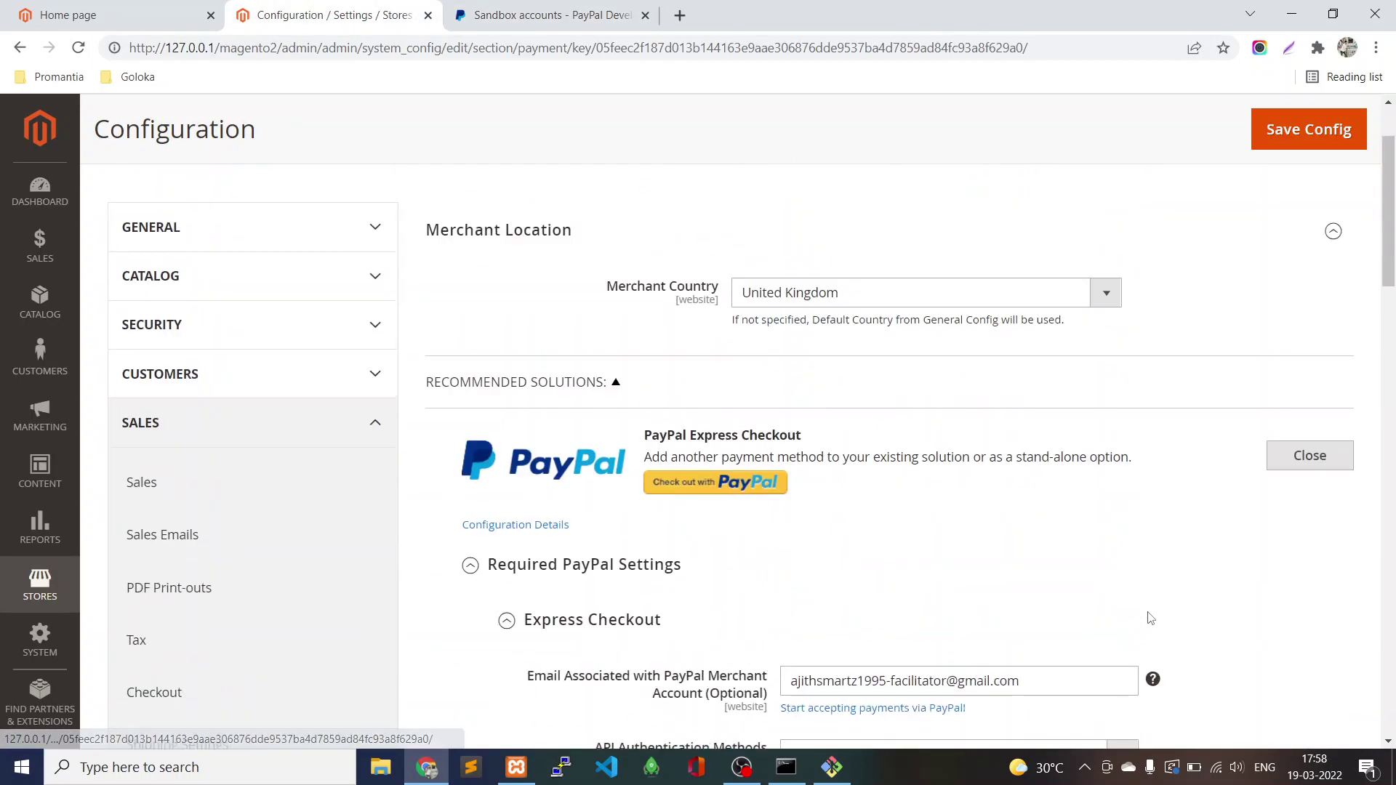
{"action": "left_click", "coordinate": [1262, 261]}
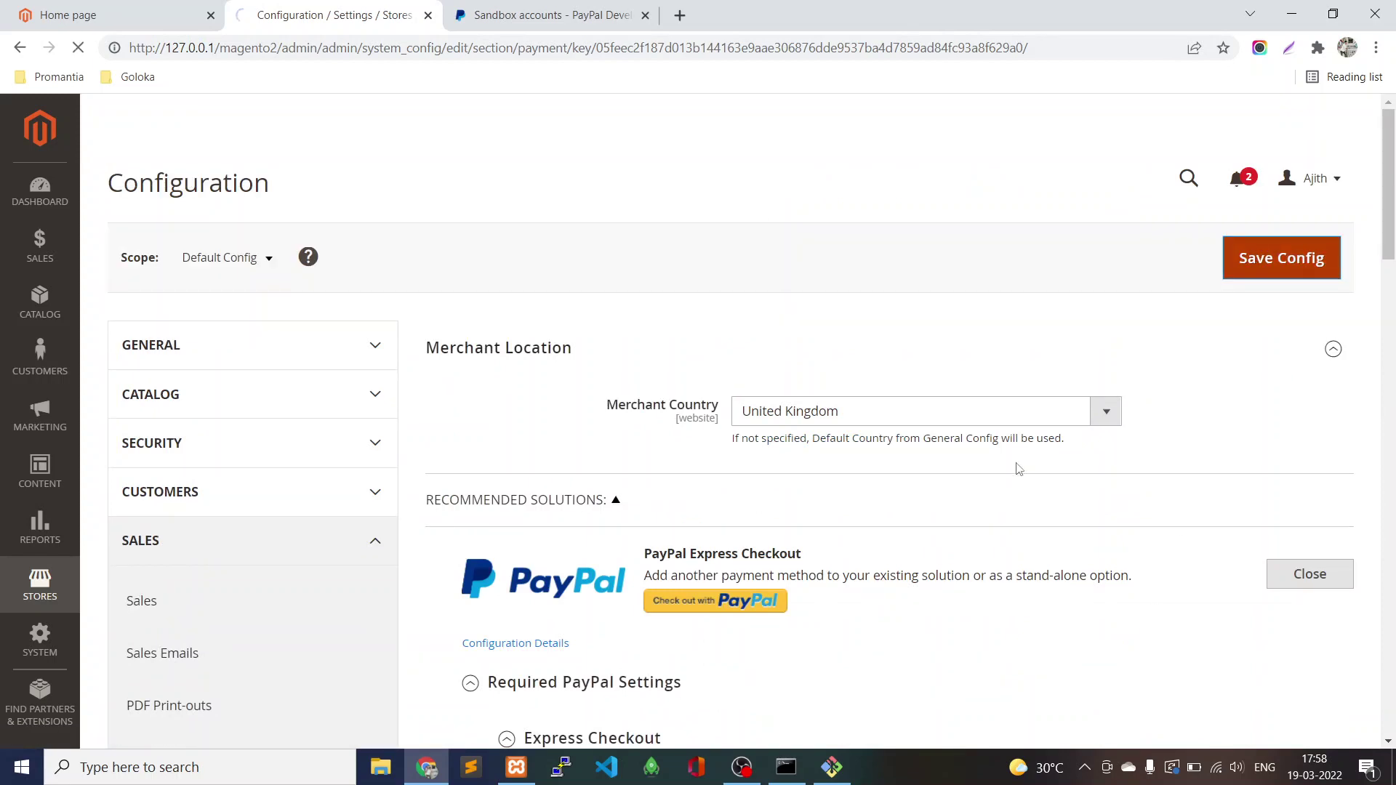
{"action": "left_click", "coordinate": [741, 768]}
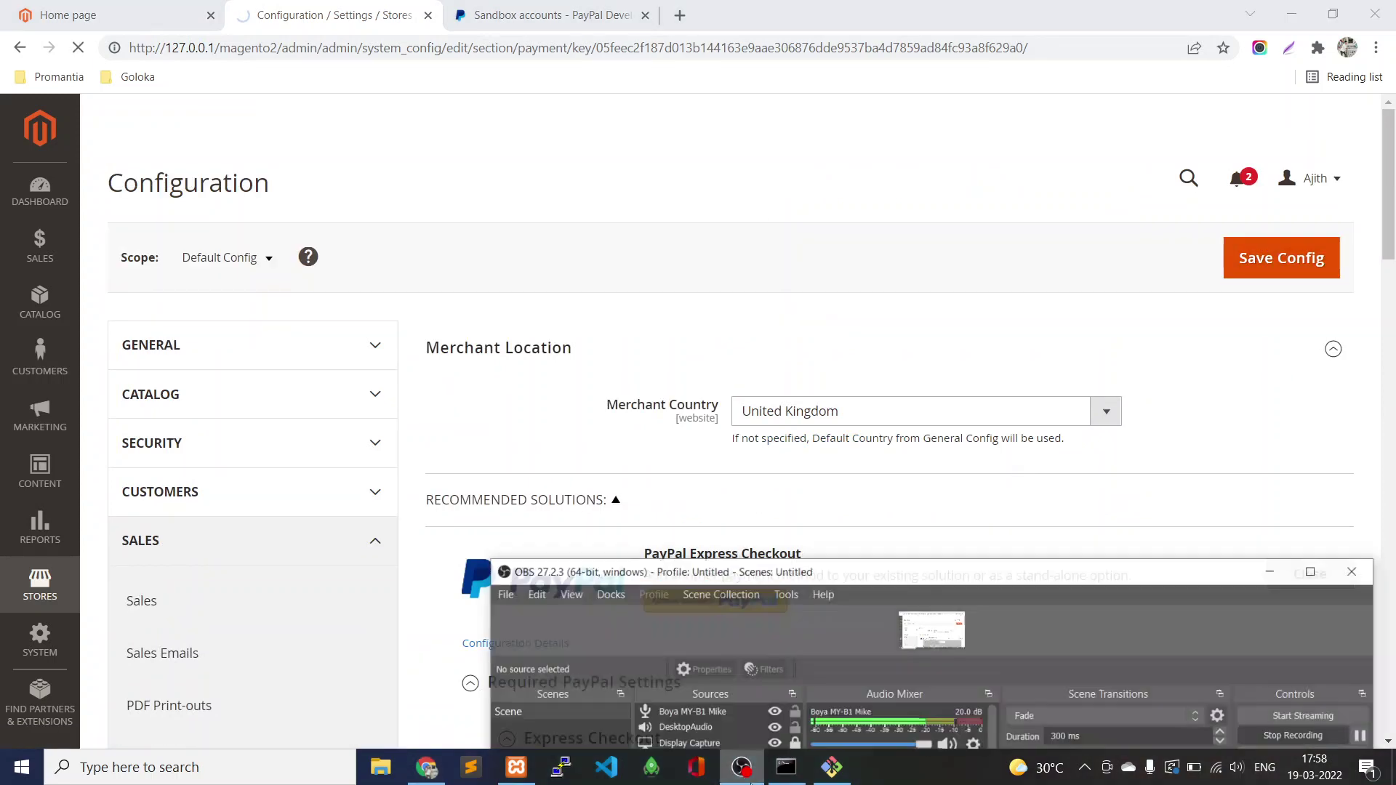
{"action": "left_click", "coordinate": [741, 768]}
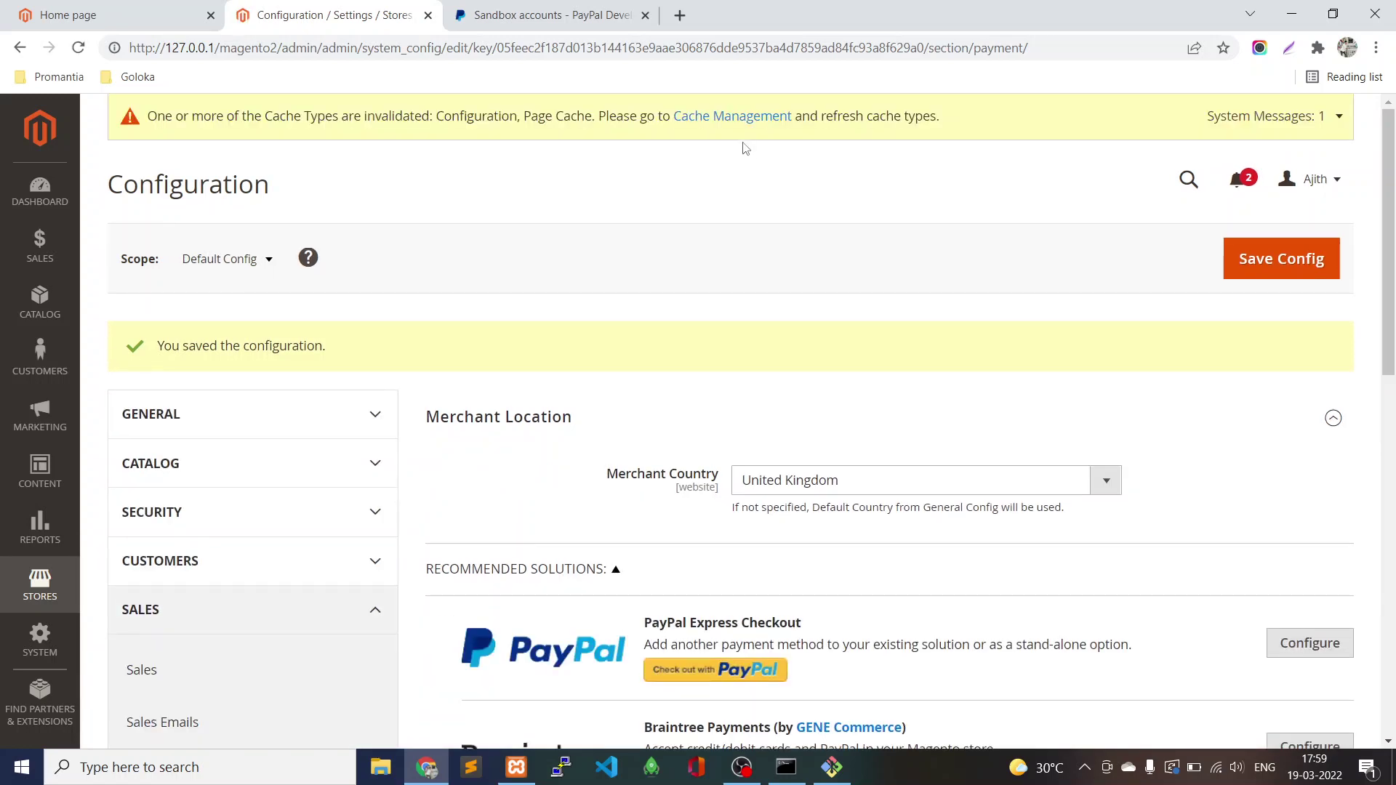
Open Cache Management from the warning banner in a new tab and flush the cache storage.
{"action": "middle_click", "coordinate": [744, 126]}
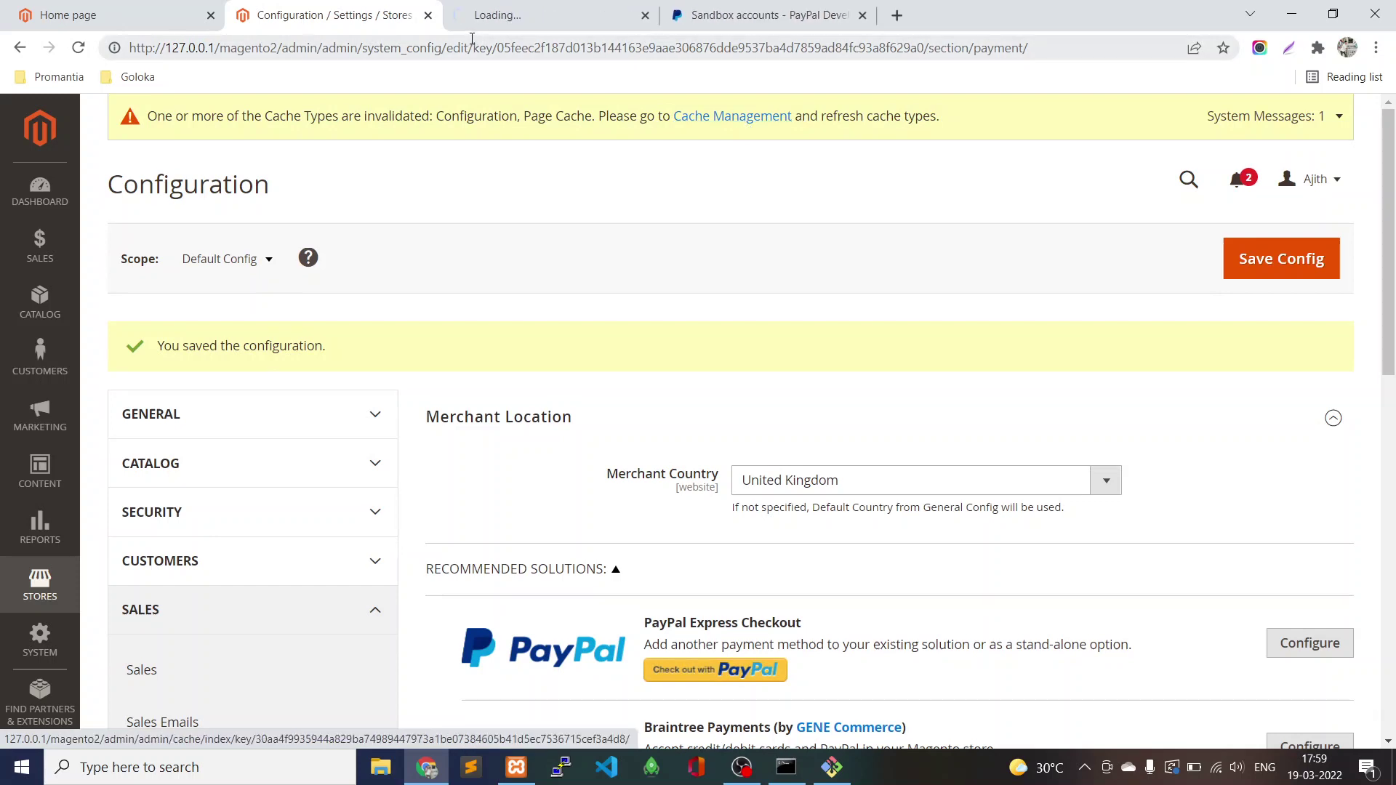
{"action": "left_click", "coordinate": [542, 16]}
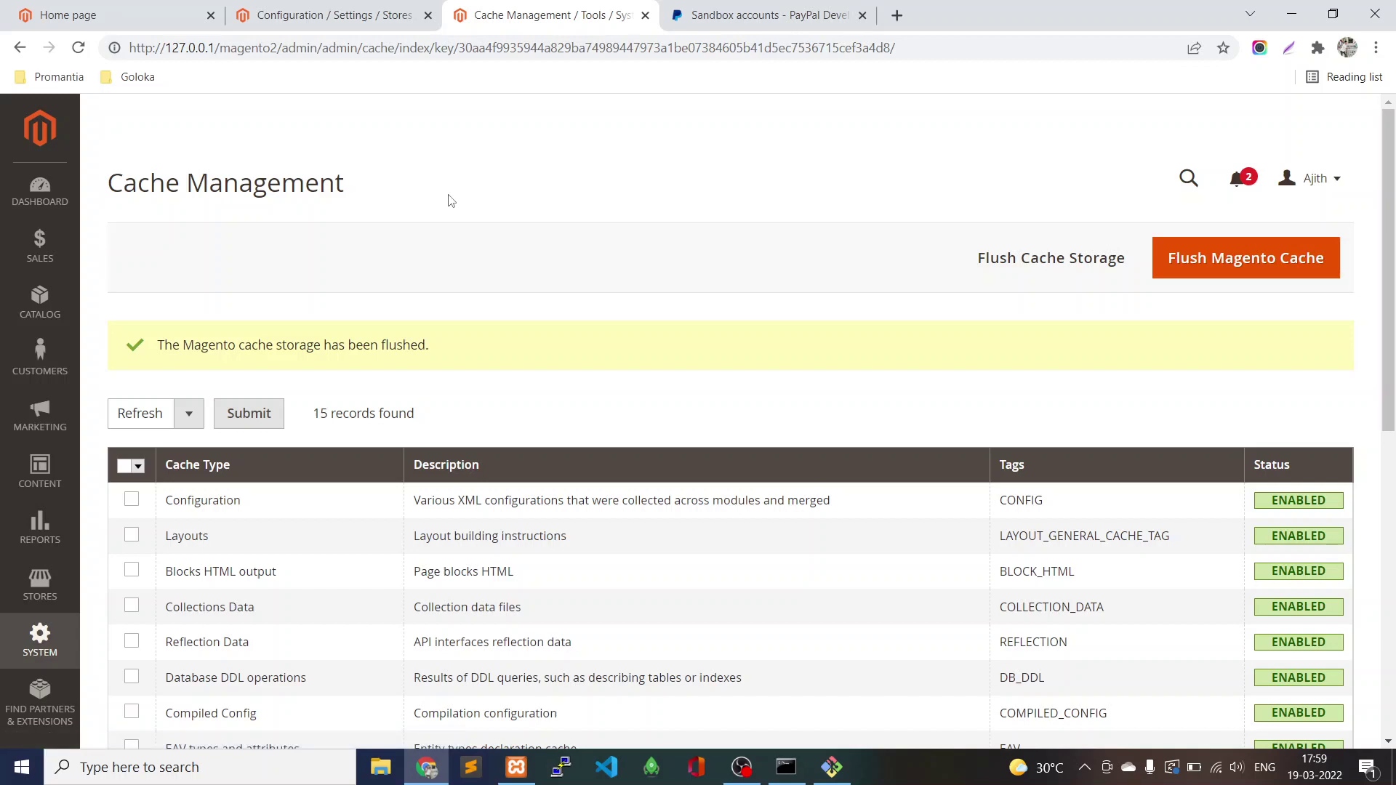
Add the $300.00 Test Product from the Test category to the cart and check the mini cart.
{"action": "left_click", "coordinate": [166, 21]}
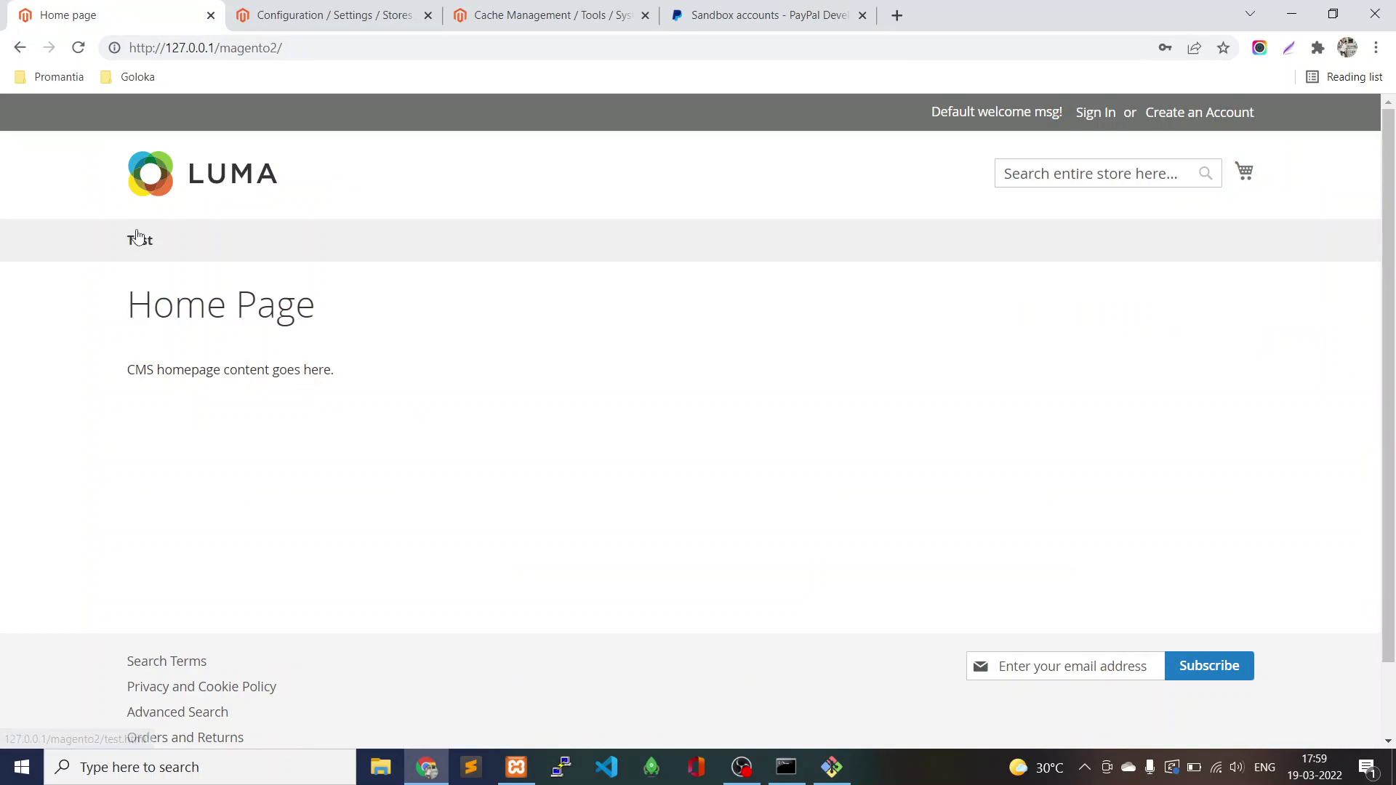
{"action": "left_click", "coordinate": [136, 239]}
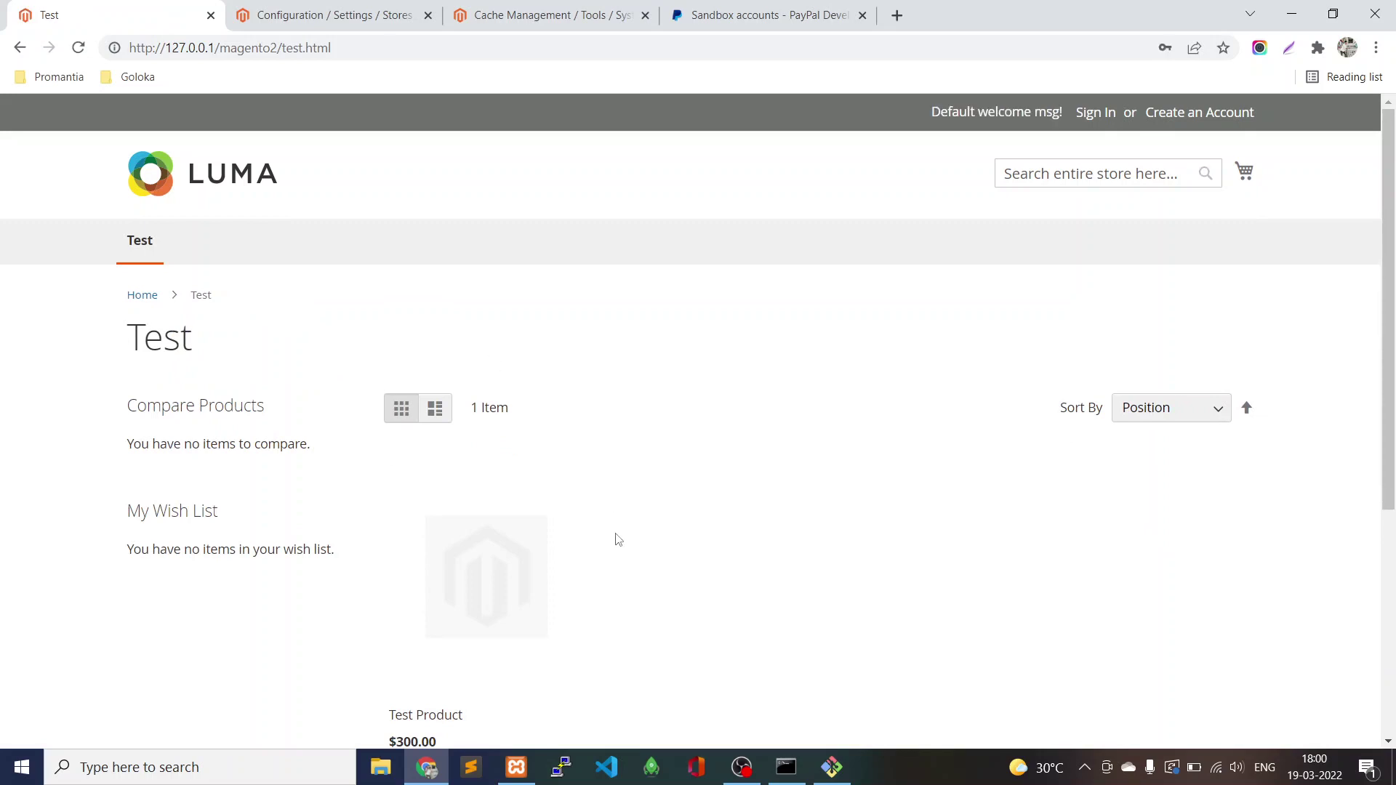
{"action": "scroll", "coordinate": [615, 537], "scroll_direction": "down", "scroll_amount": 5}
{"action": "left_click", "coordinate": [417, 433]}
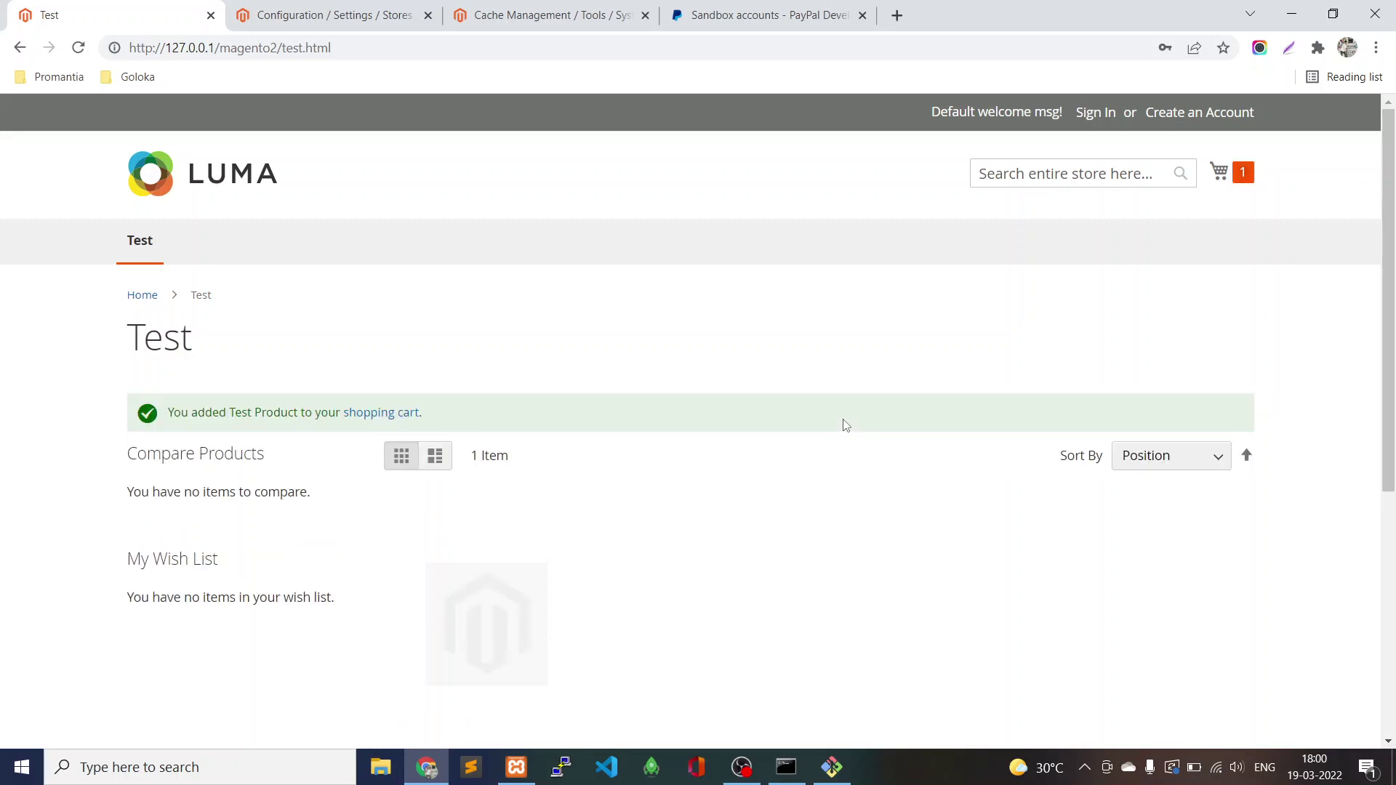
{"action": "left_click", "coordinate": [1243, 175]}
{"action": "left_click", "coordinate": [1098, 300]}
At checkout, enter the guest's e-mail, first and last name, and street address.
{"action": "left_click", "coordinate": [1244, 175]}
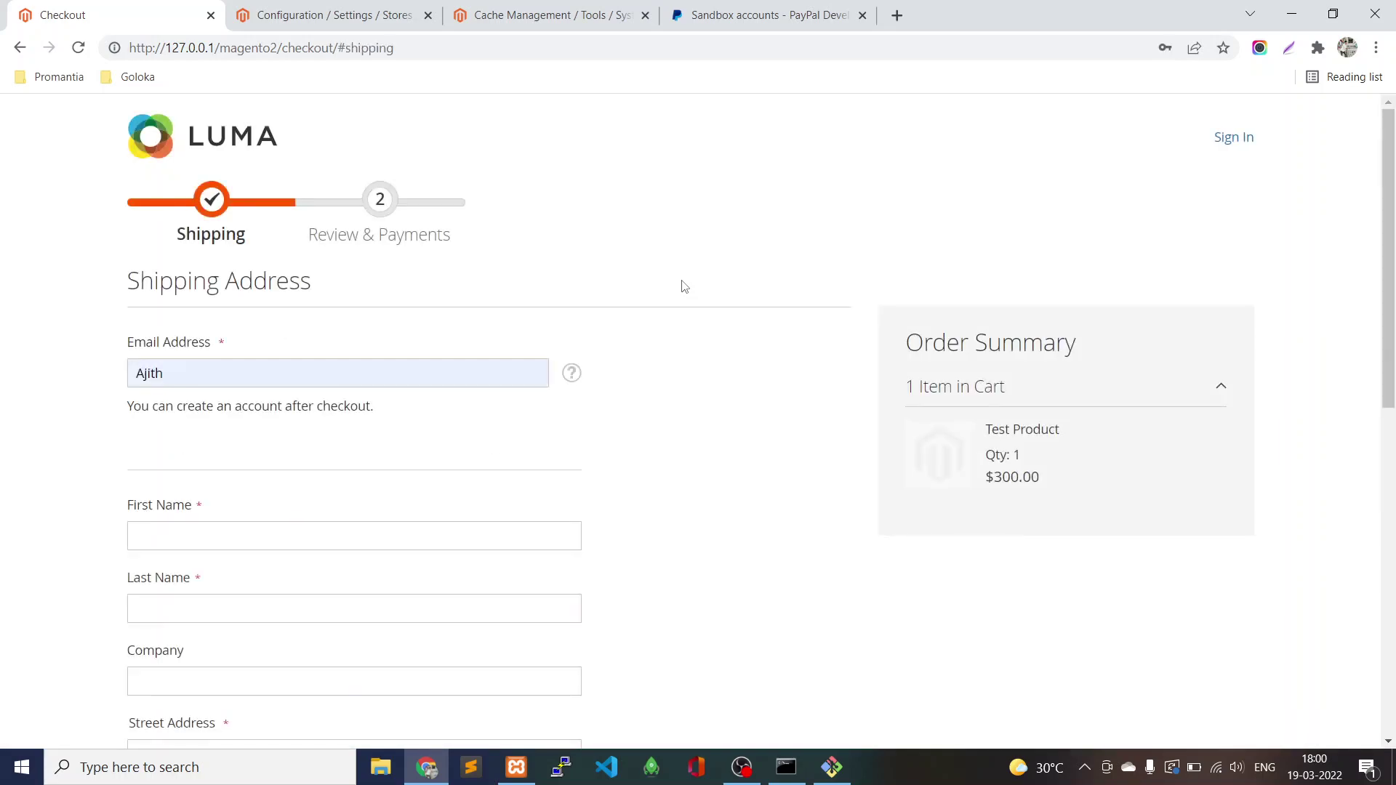
{"action": "left_click", "coordinate": [343, 364]}
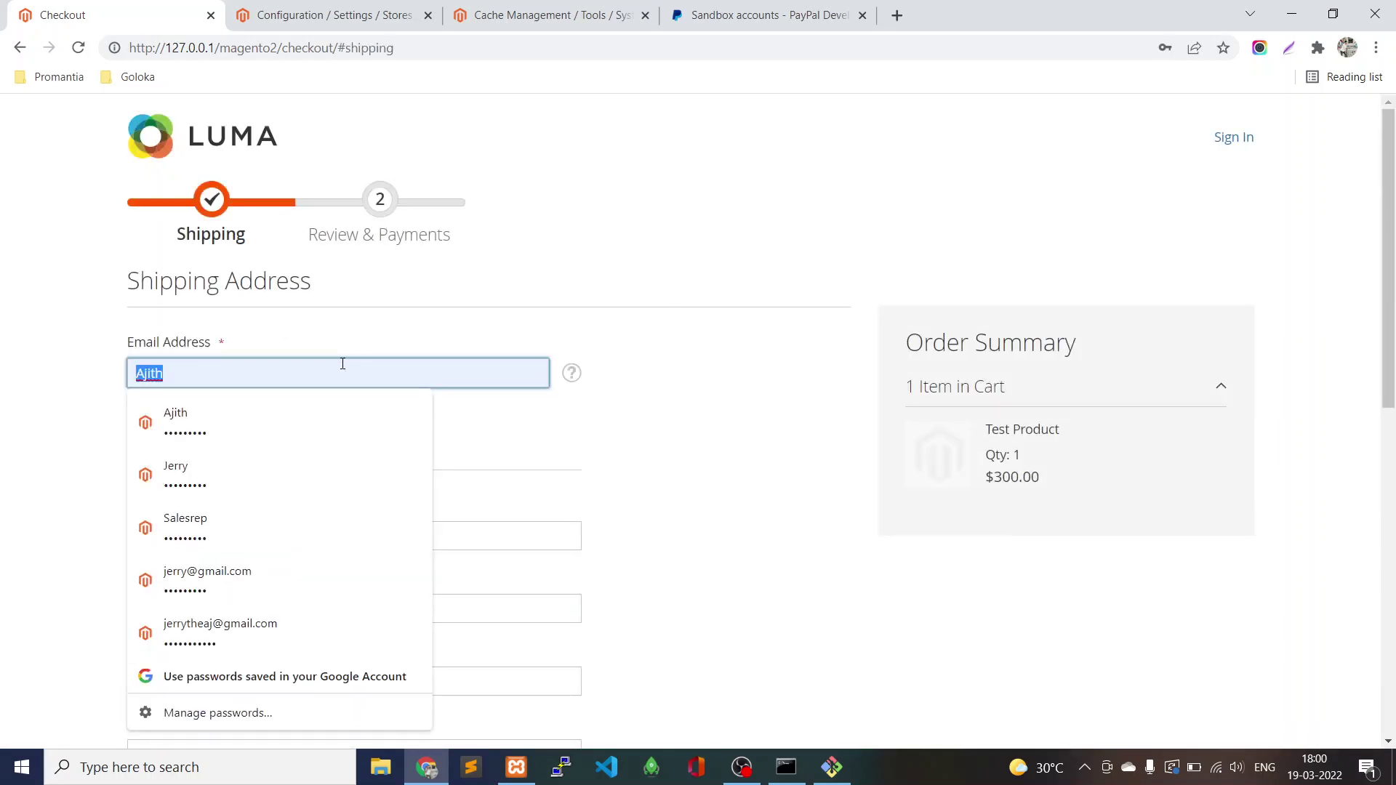
{"action": "key", "text": "BackSpace"}
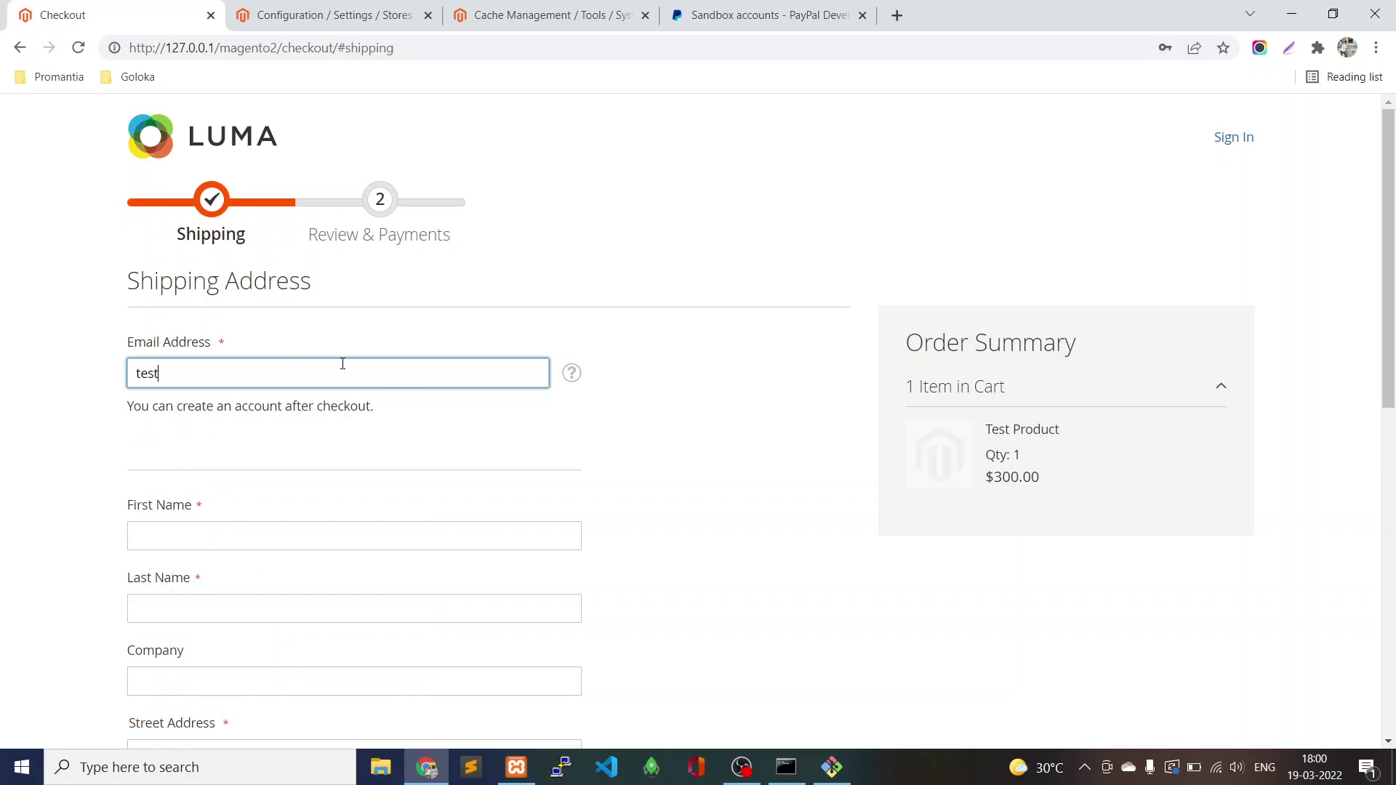
{"action": "key", "text": "Tab"}
{"action": "key", "text": "Tab"}
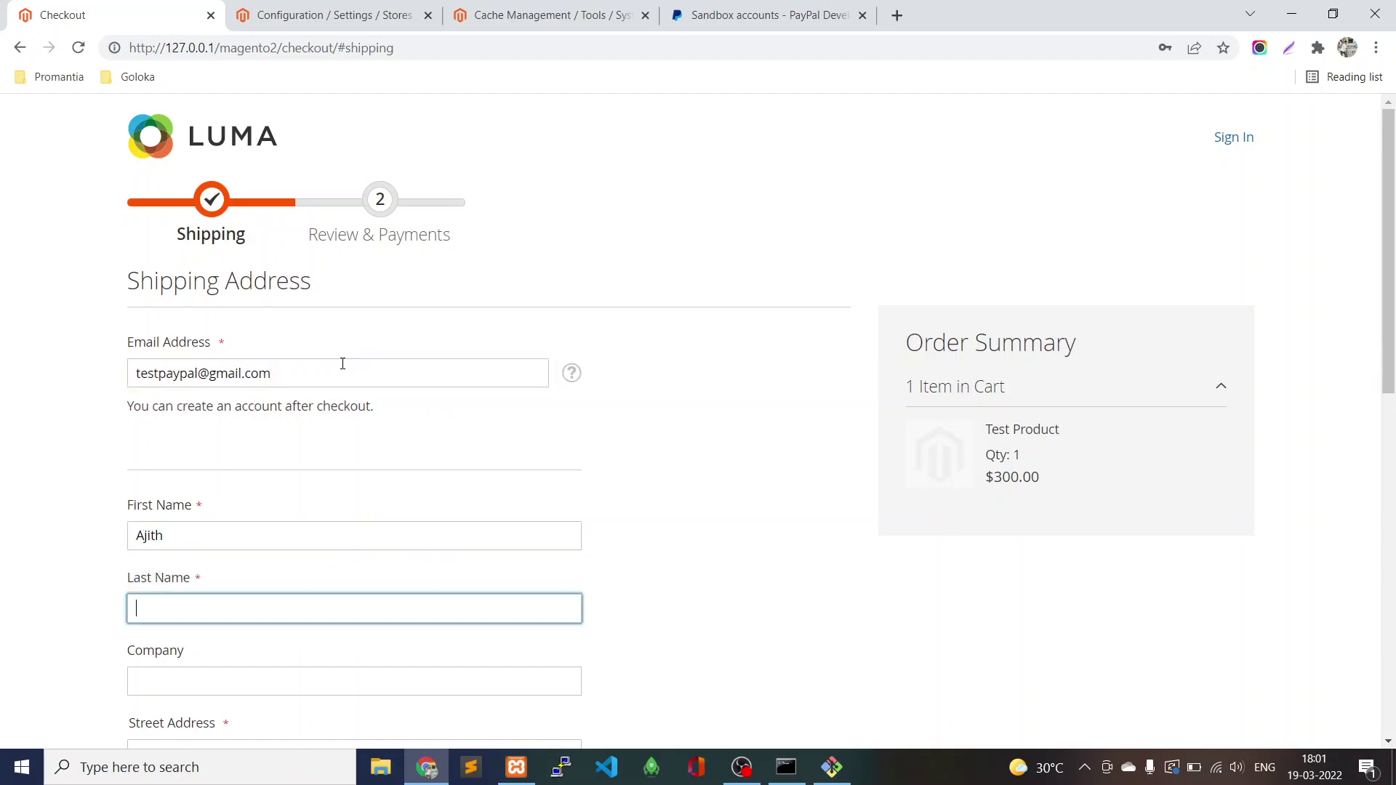
{"action": "key", "text": "Tab"}
{"action": "key", "text": "Tab"}
{"action": "type", "text": "Chennai"}
Select the shipping country and state/province from their lists.
{"action": "scroll", "coordinate": [343, 364], "scroll_direction": "down", "scroll_amount": 6}
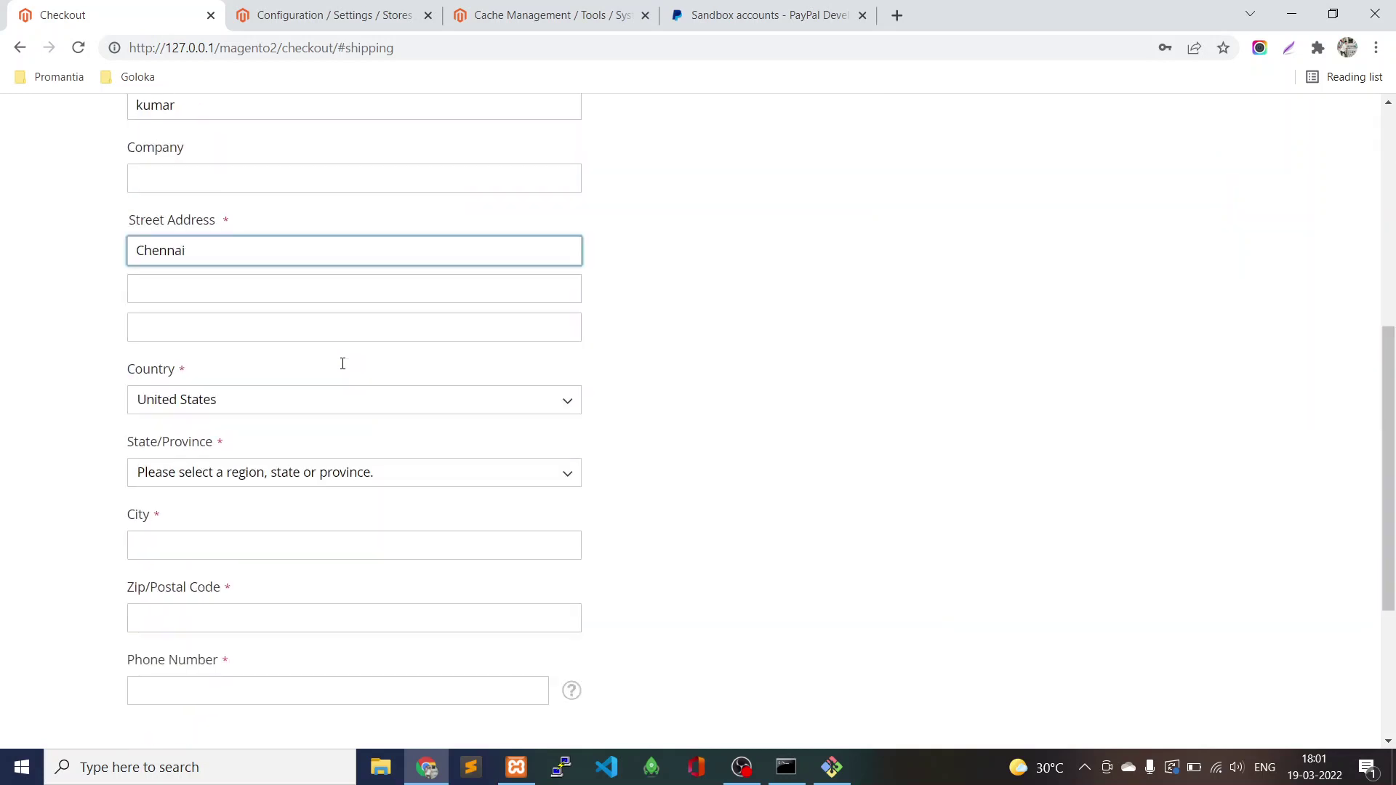
{"action": "left_click", "coordinate": [240, 402]}
{"action": "key", "text": "t"}
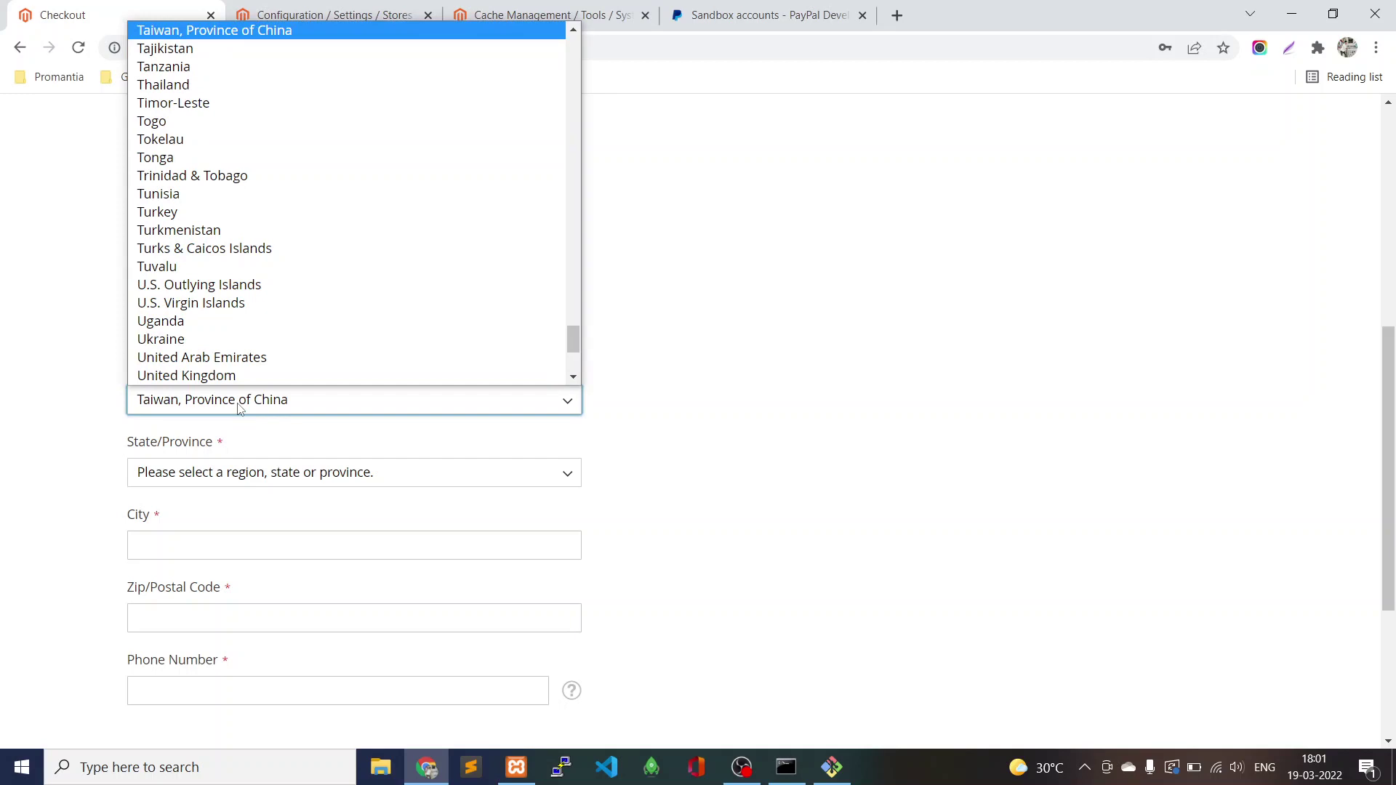
{"action": "key", "text": "i"}
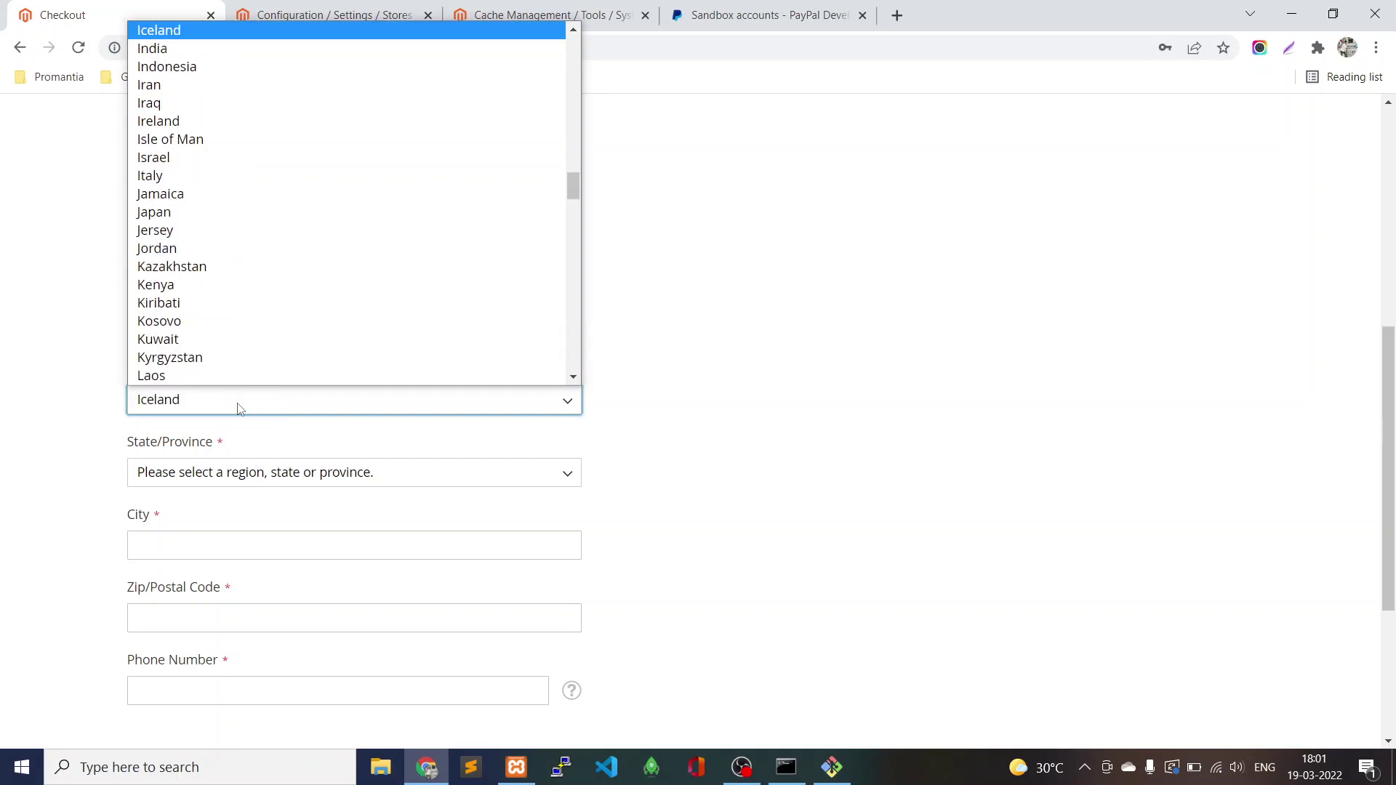
{"action": "key", "text": "n"}
{"action": "key", "text": "Return"}
{"action": "left_click", "coordinate": [242, 485]}
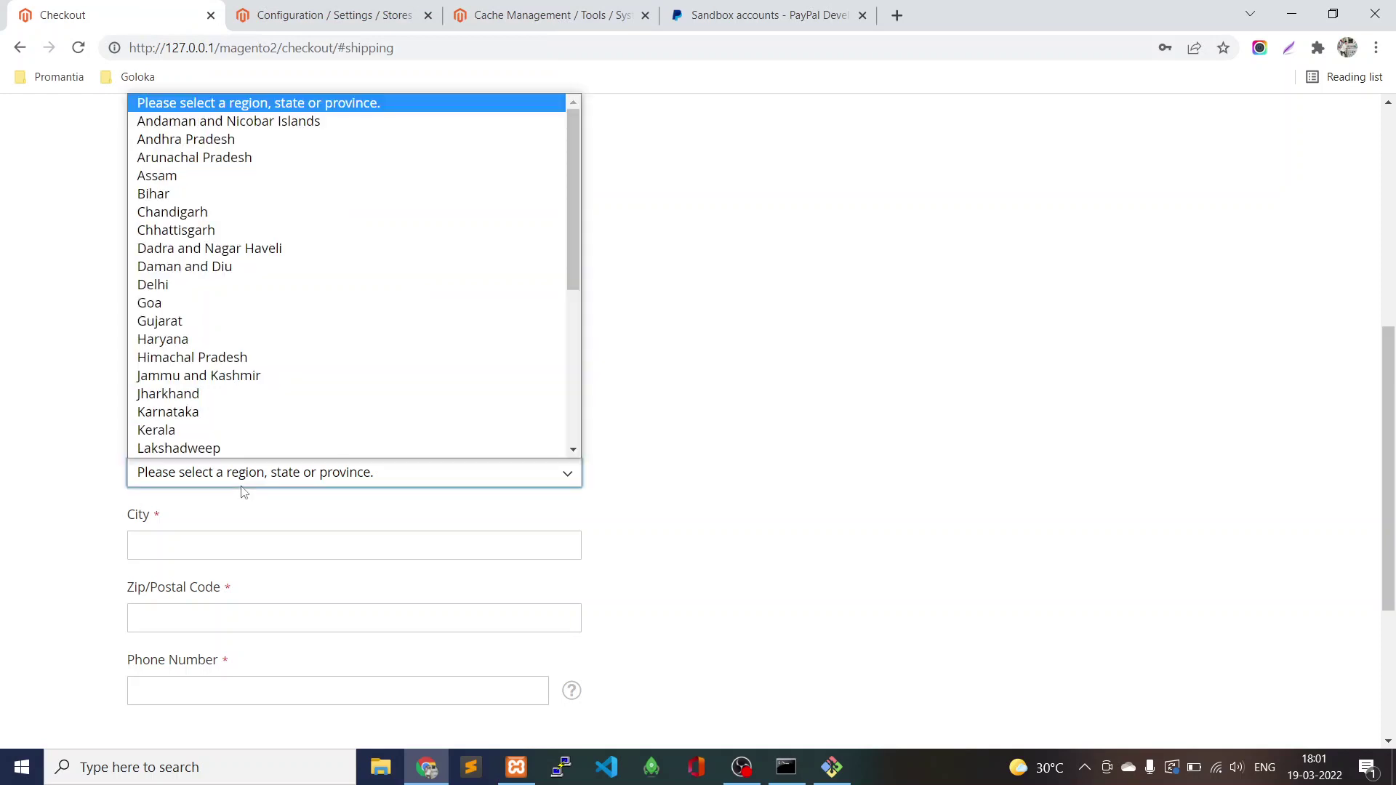
{"action": "key", "text": "t"}
{"action": "key", "text": "Return"}
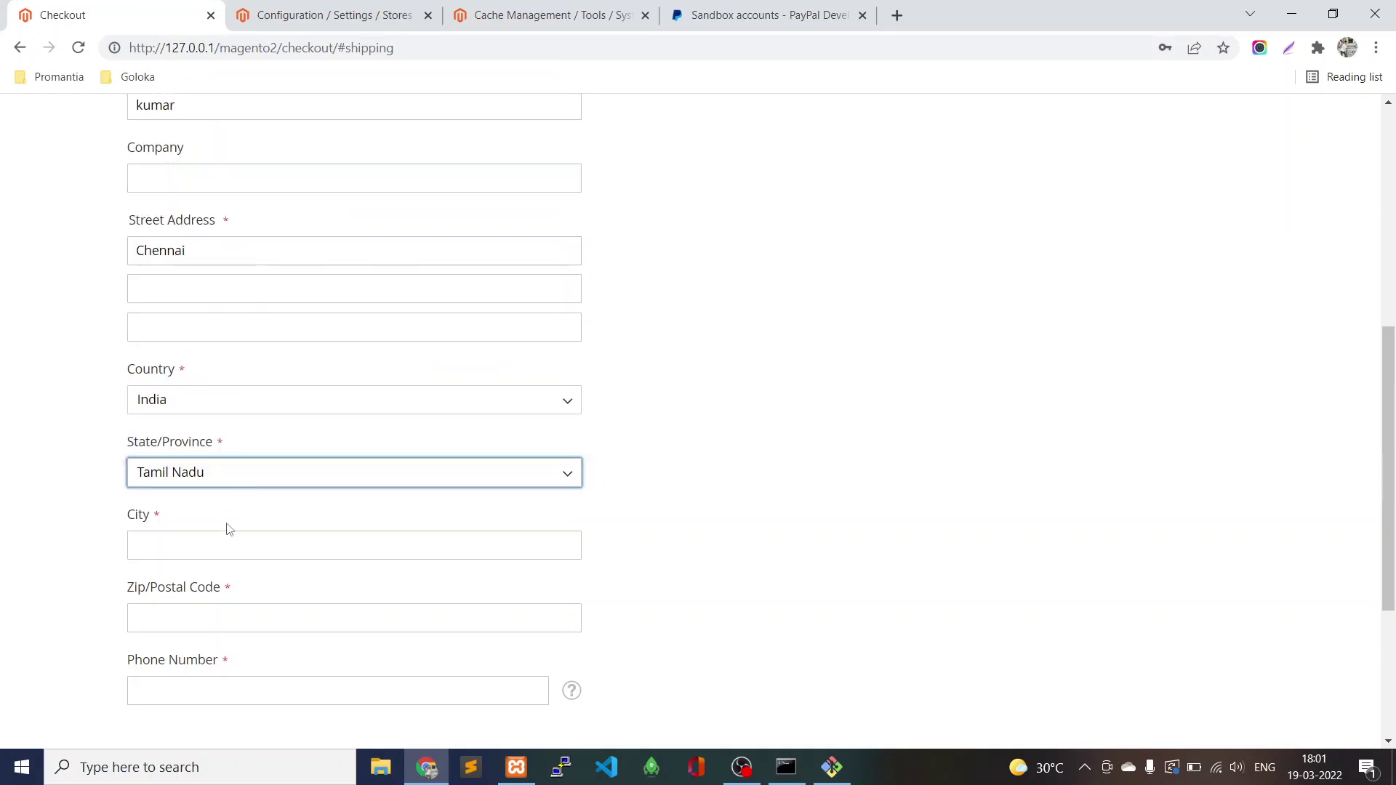
Fill in the city and postal code using the suggested value, then move to the phone field.
{"action": "left_click", "coordinate": [228, 548]}
{"action": "type", "text": "Chennai"}
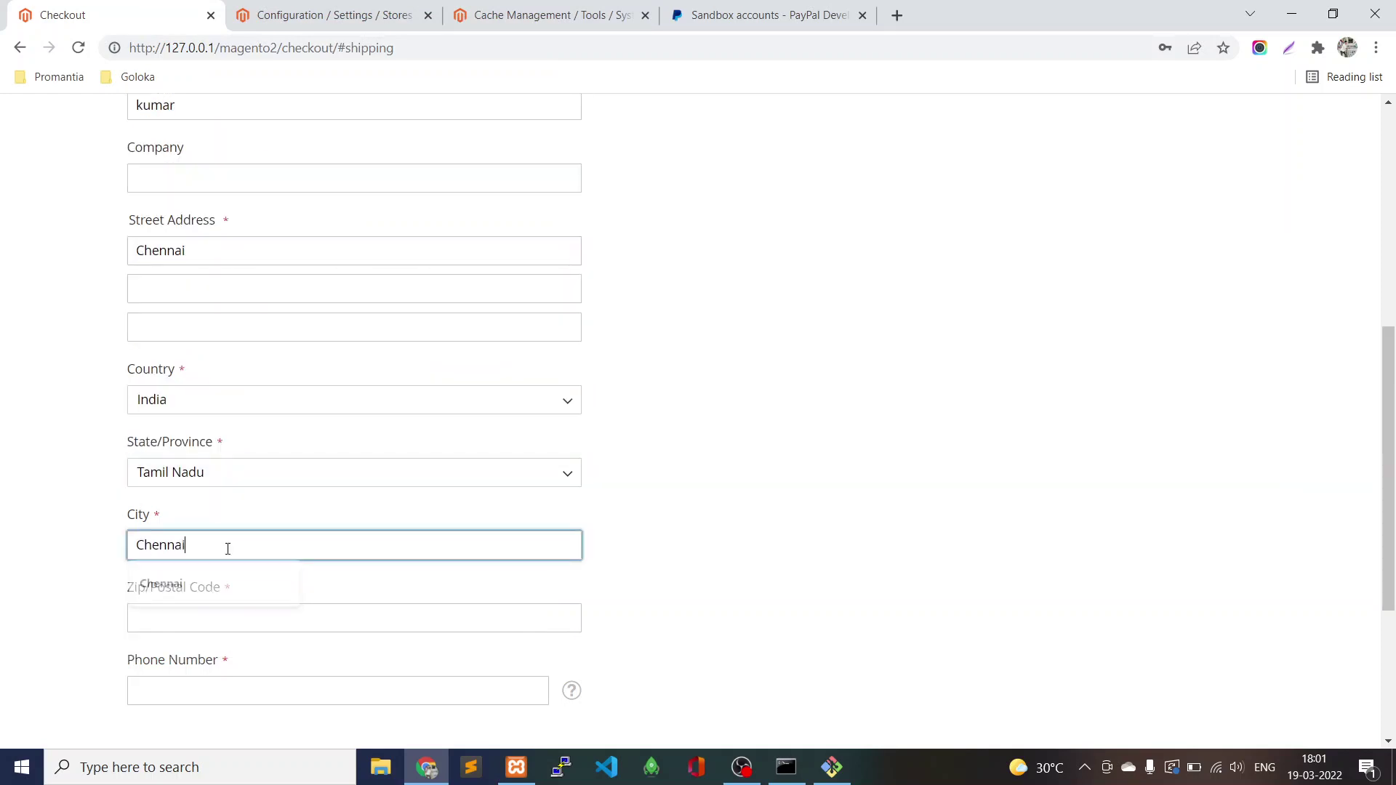
{"action": "key", "text": "Tab"}
{"action": "type", "text": "6000"}
{"action": "key", "text": "Down"}
{"action": "key", "text": "Return"}
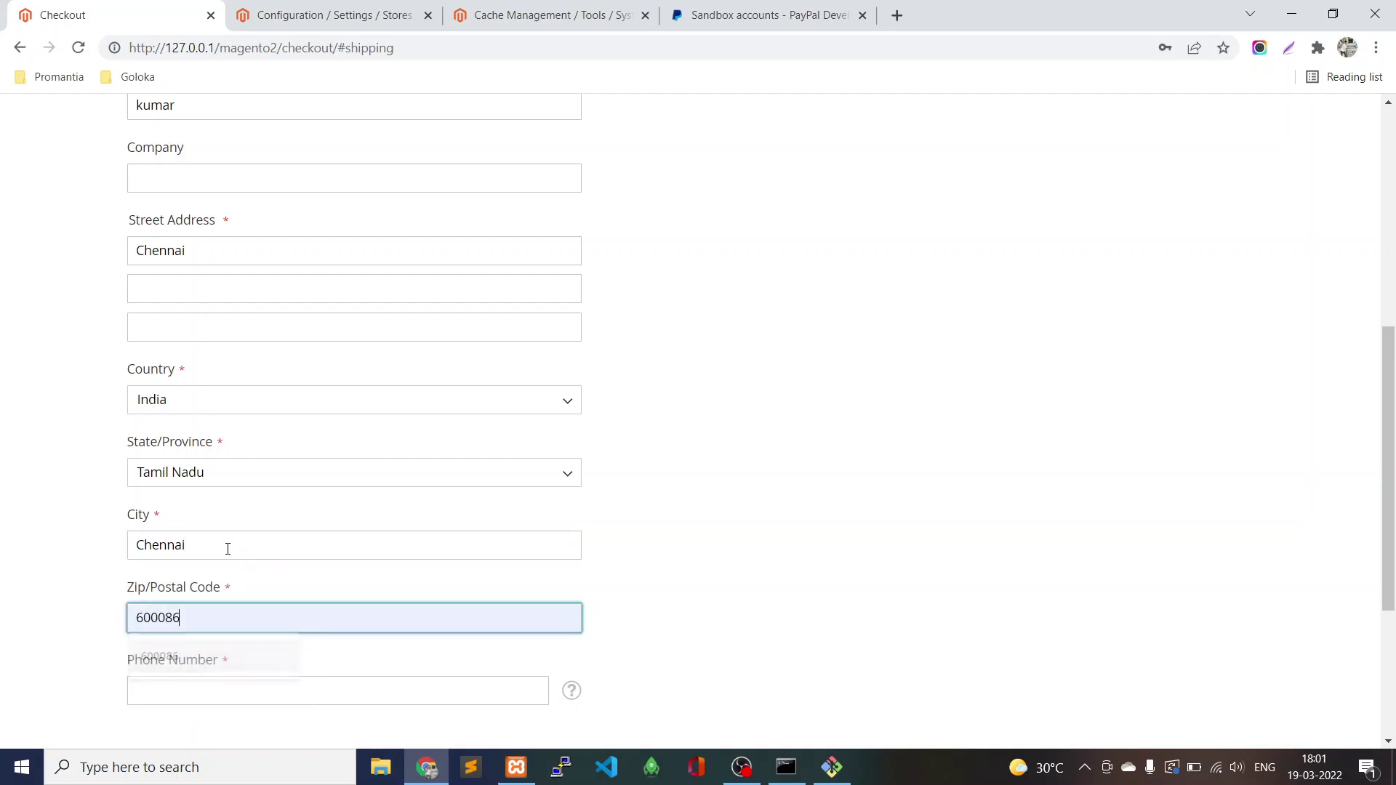
{"action": "scroll", "coordinate": [228, 548], "scroll_direction": "down", "scroll_amount": 4}
{"action": "left_click", "coordinate": [202, 412]}
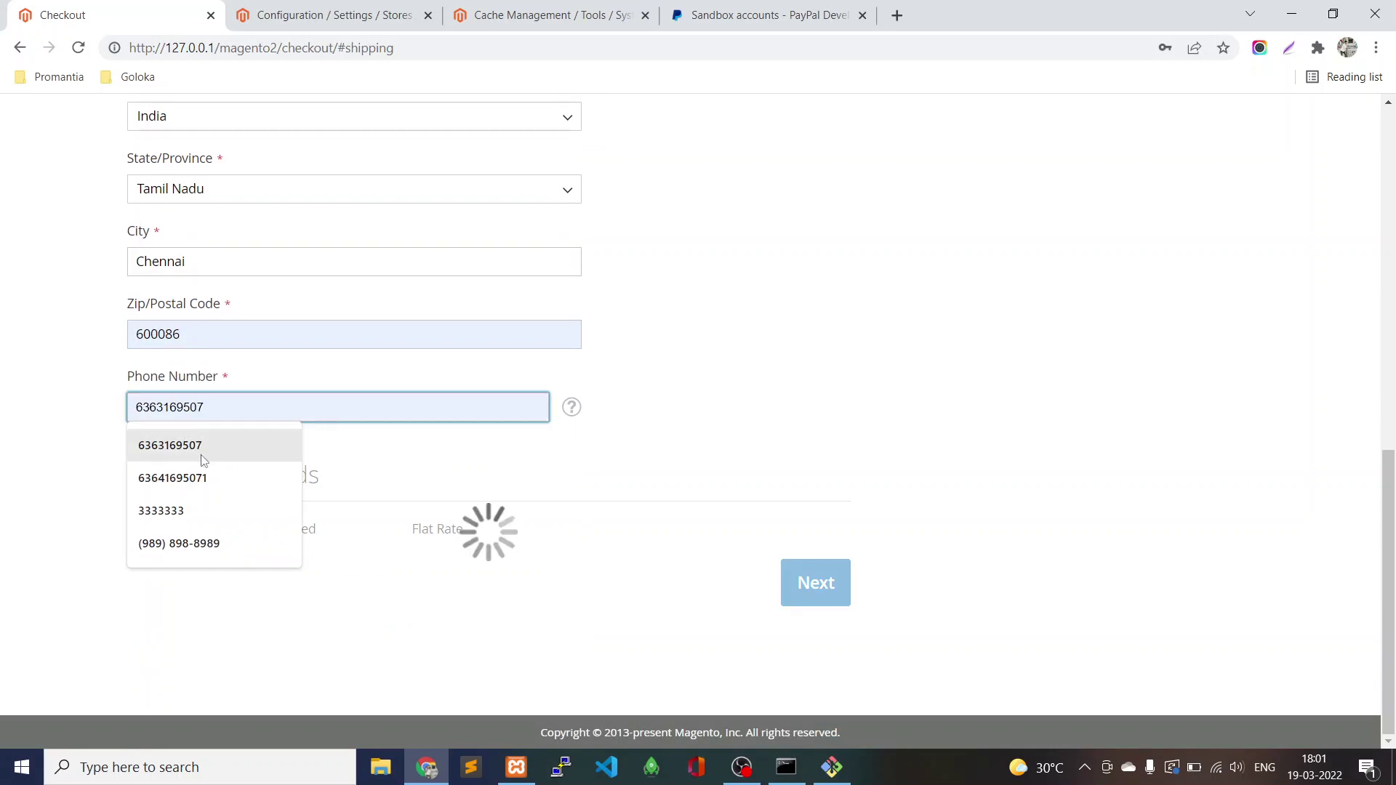
Autofill the phone, continue to payment, decline Chrome's password save, and select PayPal Express Checkout.
{"action": "left_click", "coordinate": [209, 477]}
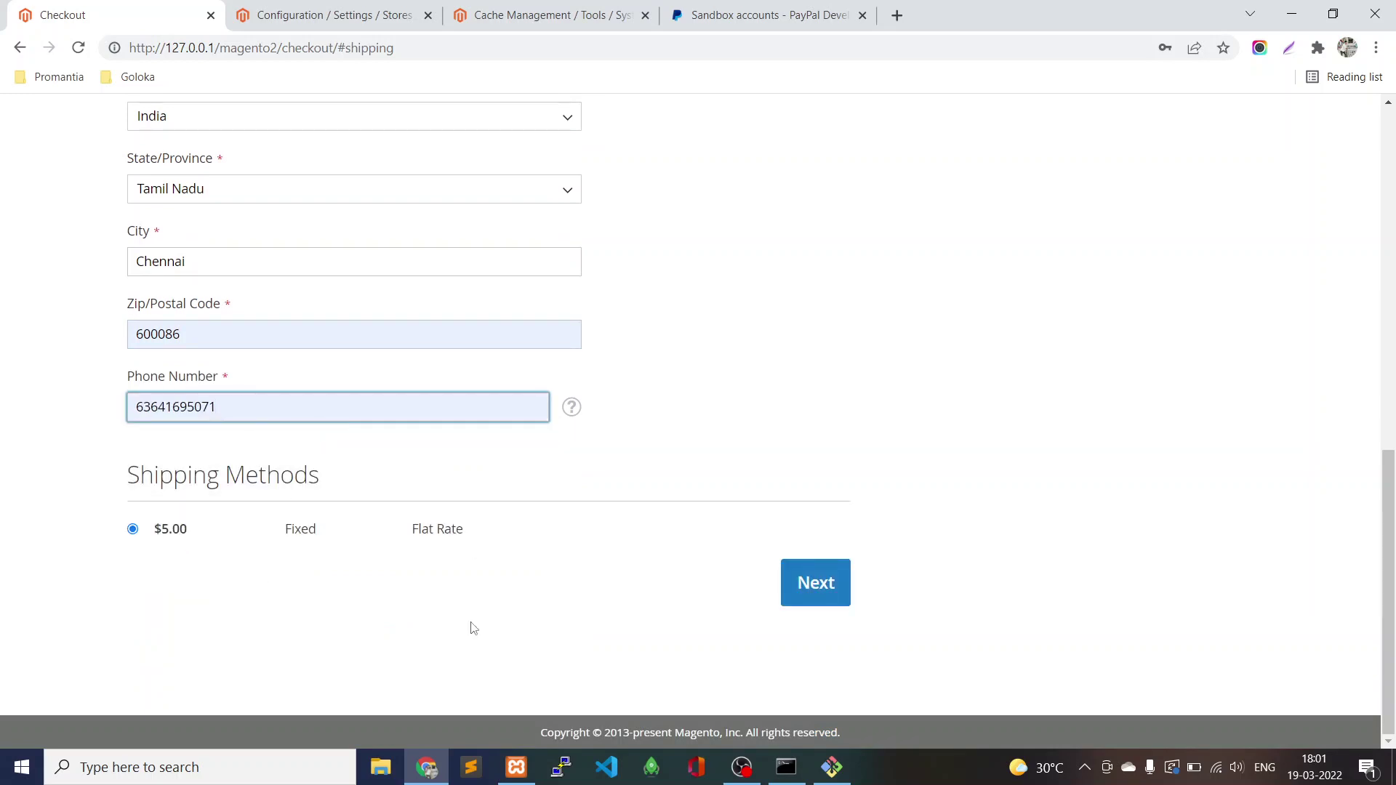
{"action": "left_click", "coordinate": [811, 596]}
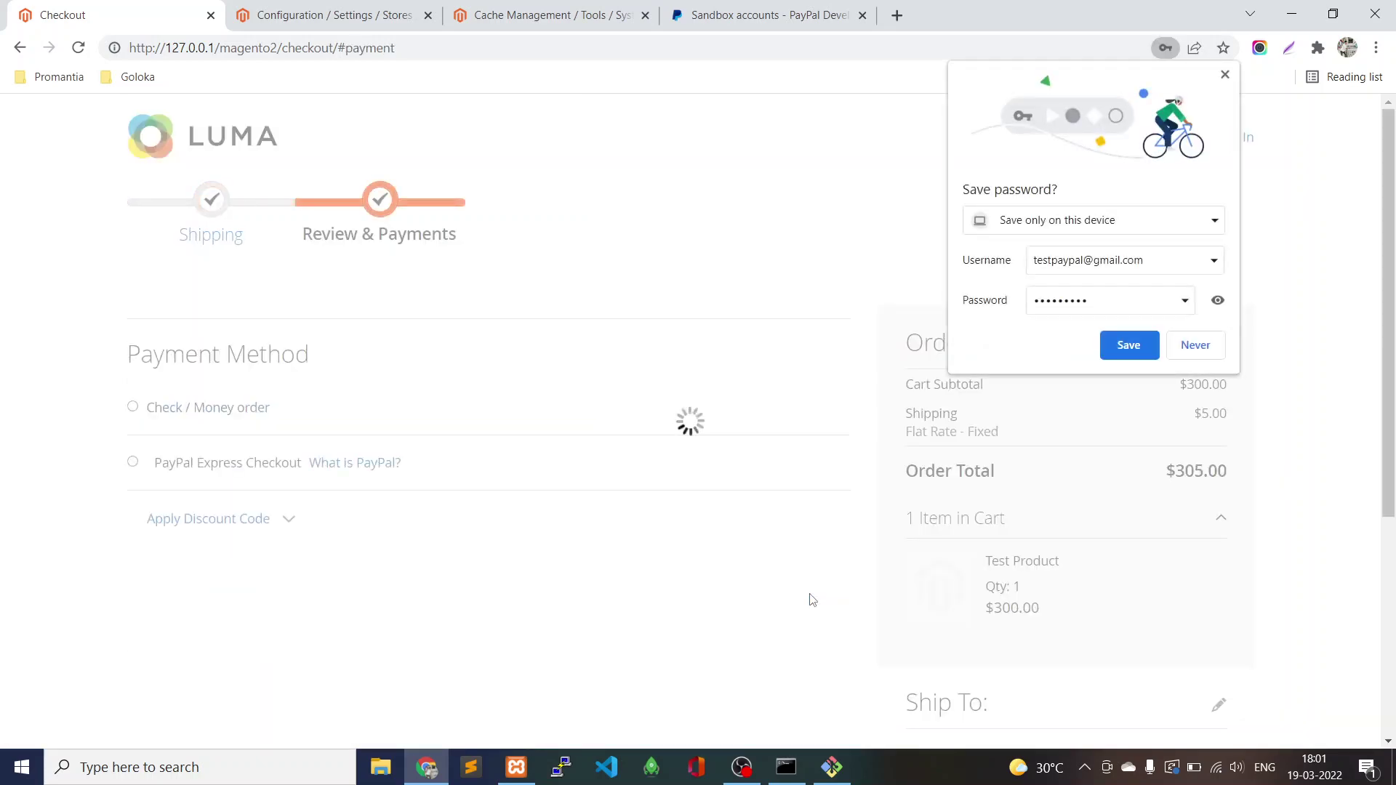
{"action": "left_click", "coordinate": [1200, 346]}
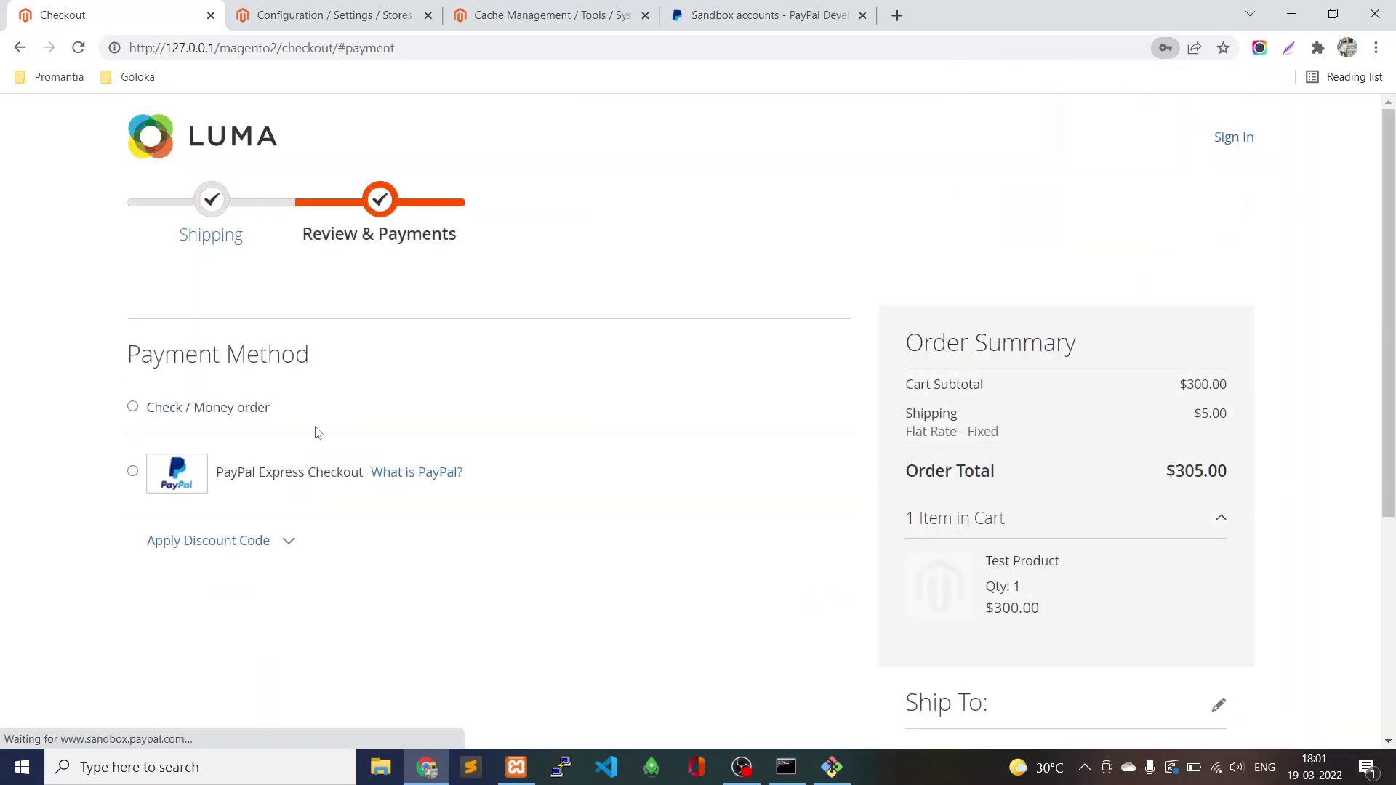
{"action": "left_click", "coordinate": [132, 472]}
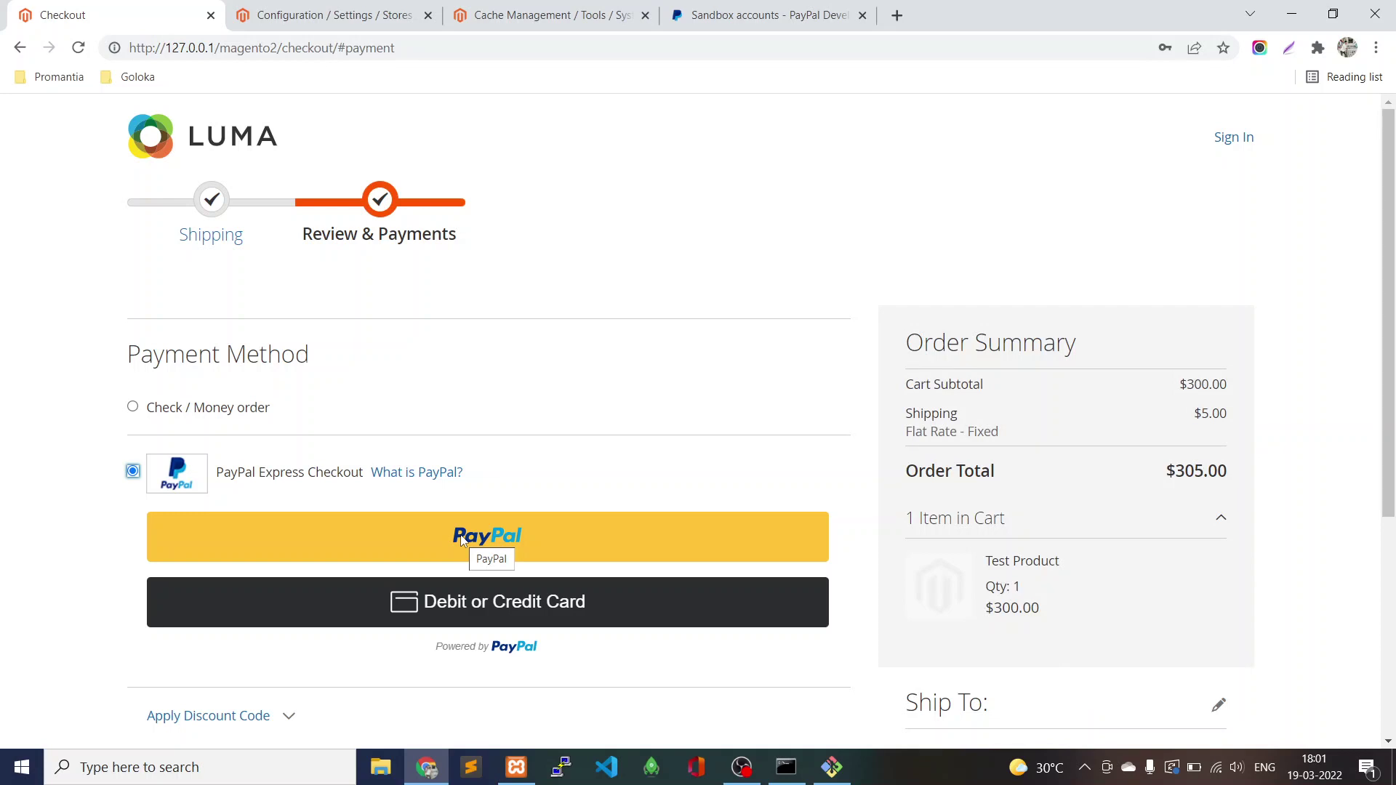
Copy the sandbox buyer account's email from PayPal Developer and return to the checkout page.
{"action": "left_click", "coordinate": [836, 13]}
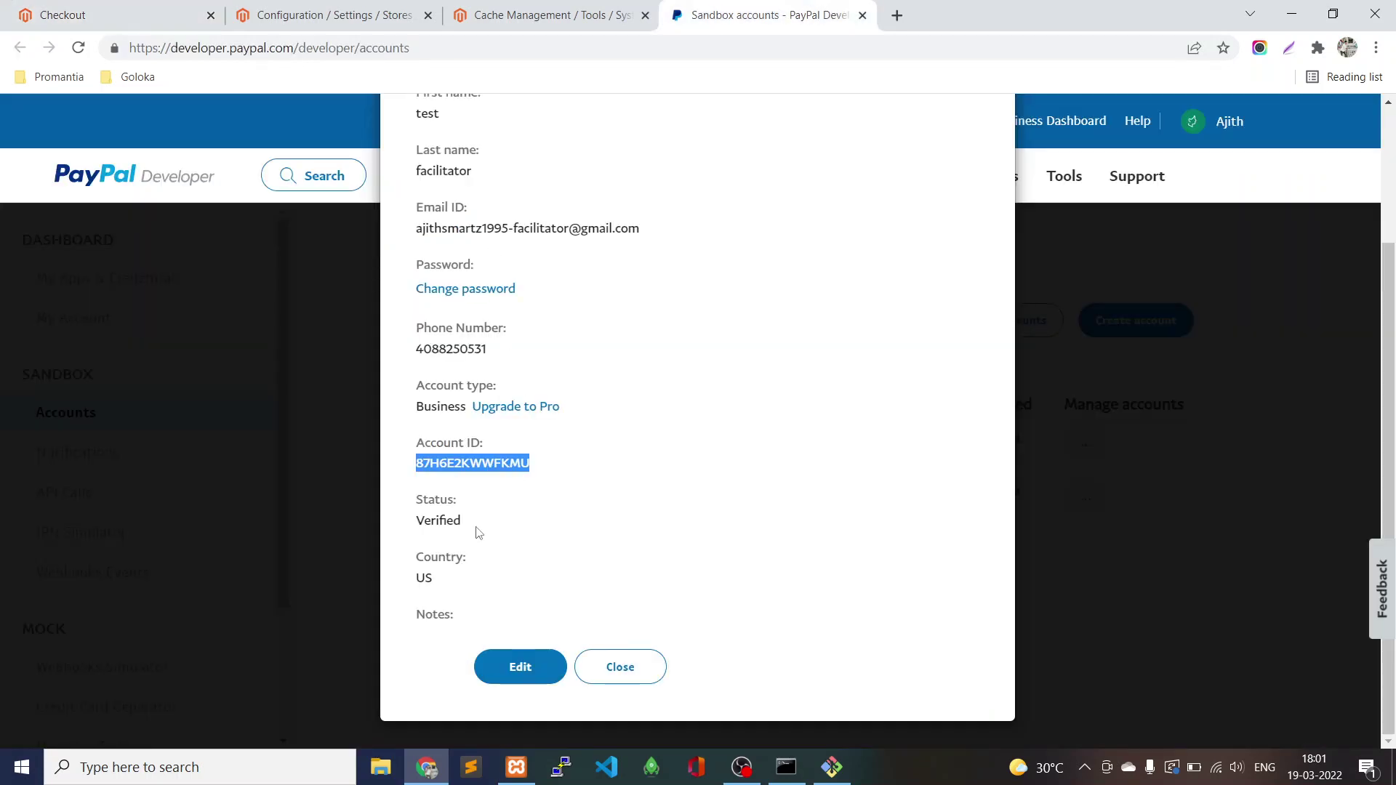
{"action": "left_click", "coordinate": [619, 664]}
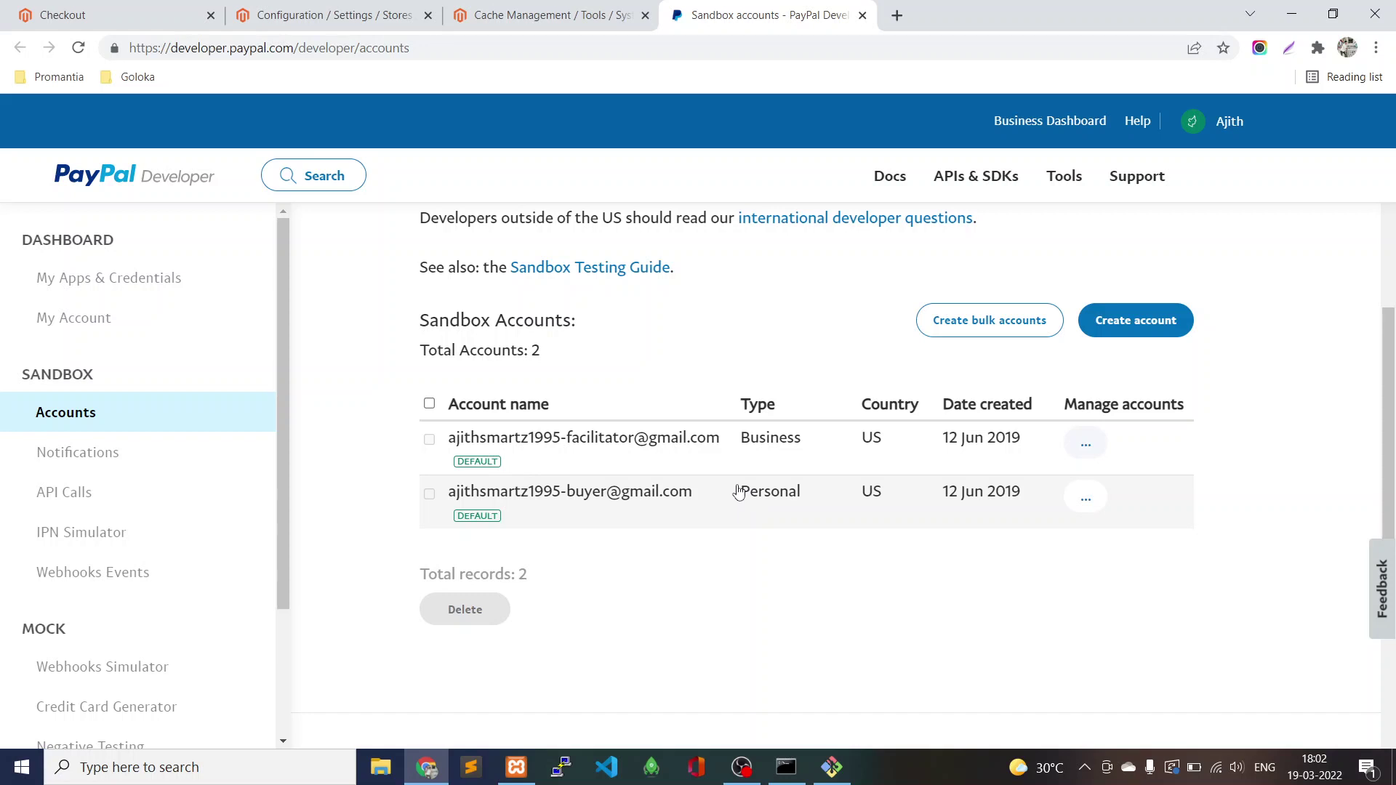
{"action": "left_click", "coordinate": [22, 16]}
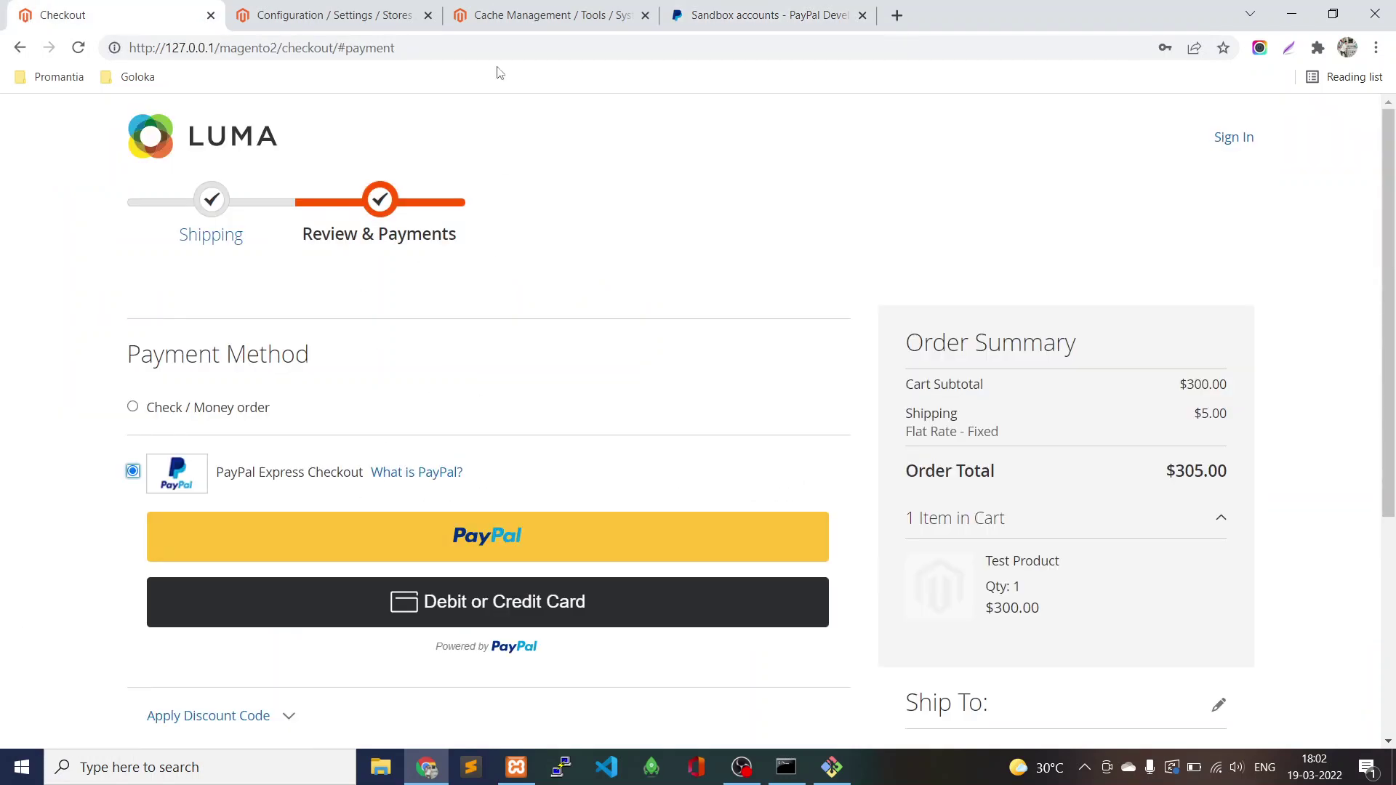
{"action": "left_click", "coordinate": [764, 14]}
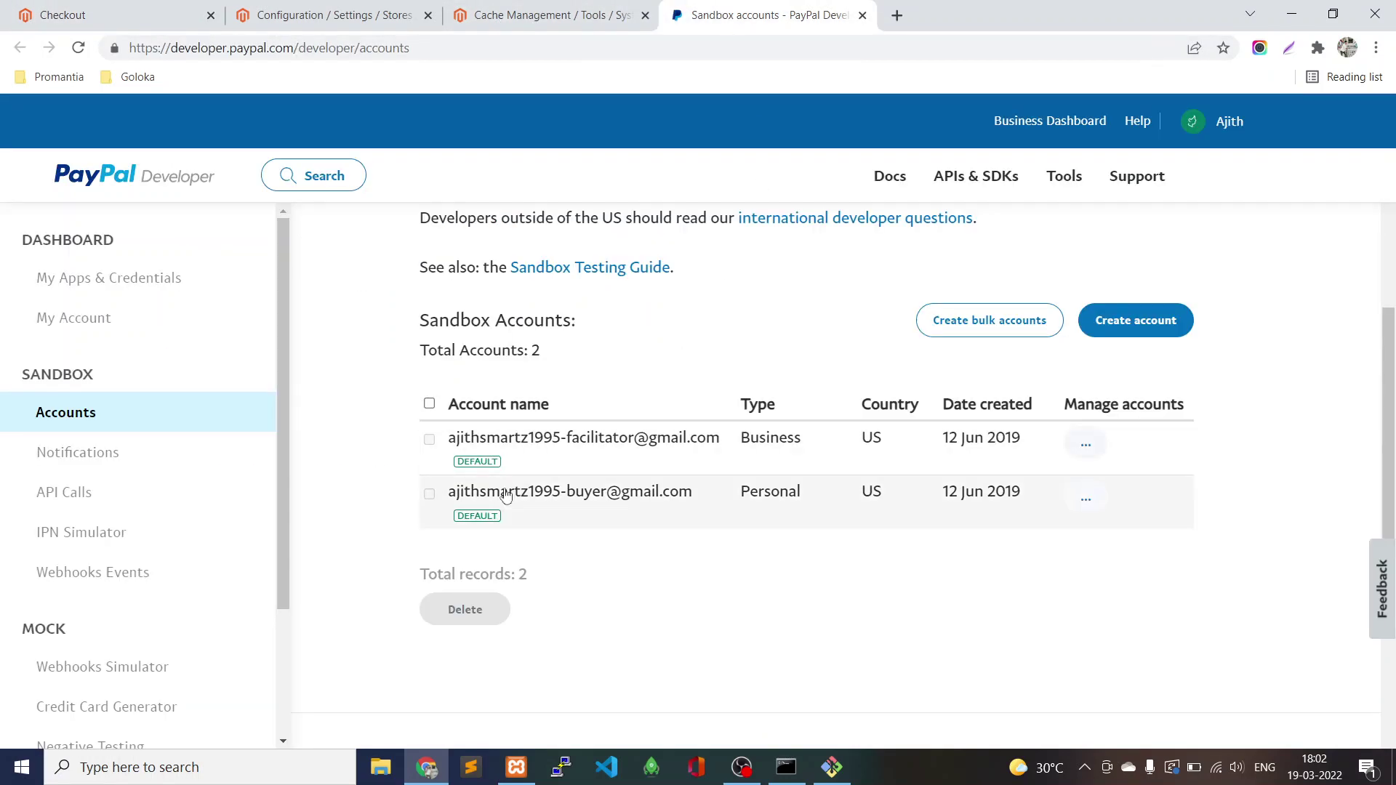
{"action": "left_click", "coordinate": [1086, 499]}
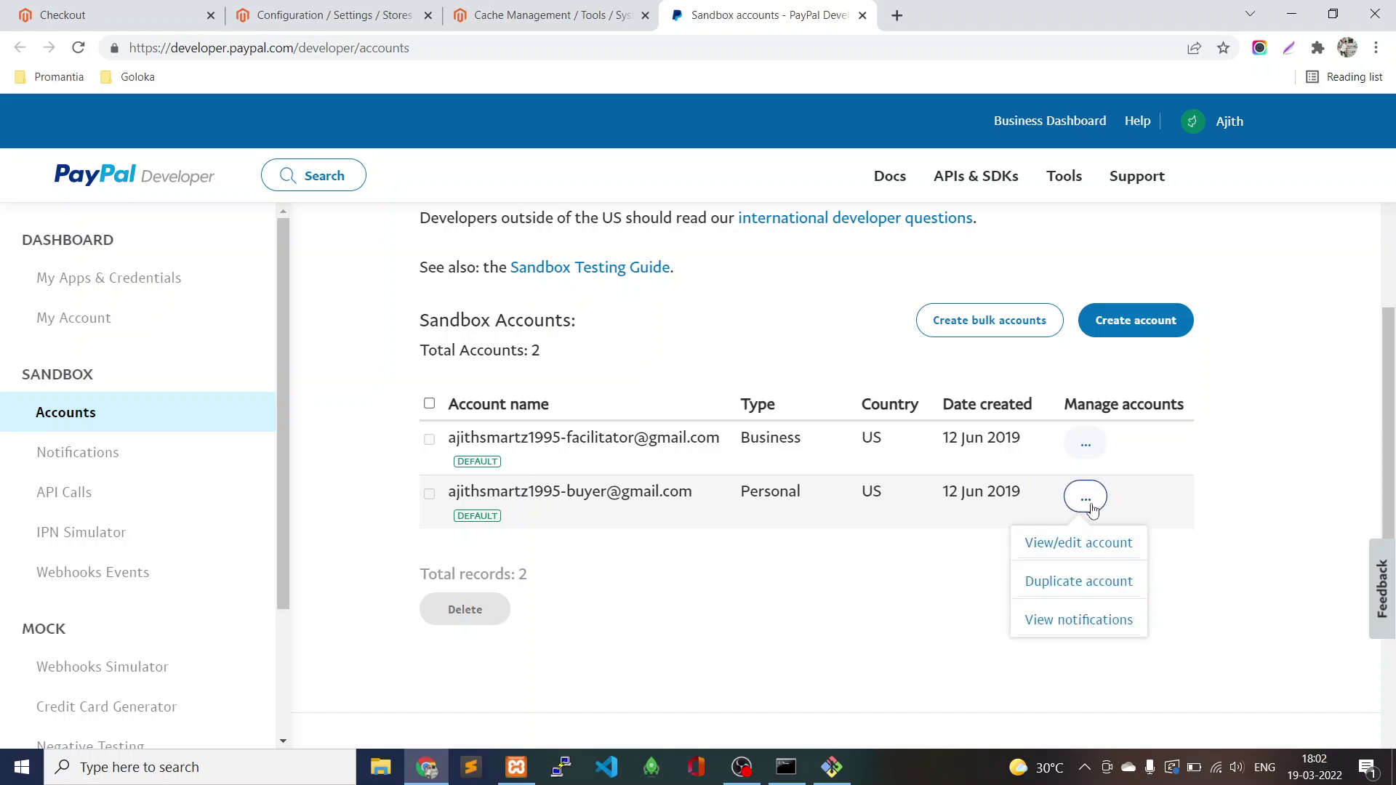
{"action": "left_click", "coordinate": [1083, 542]}
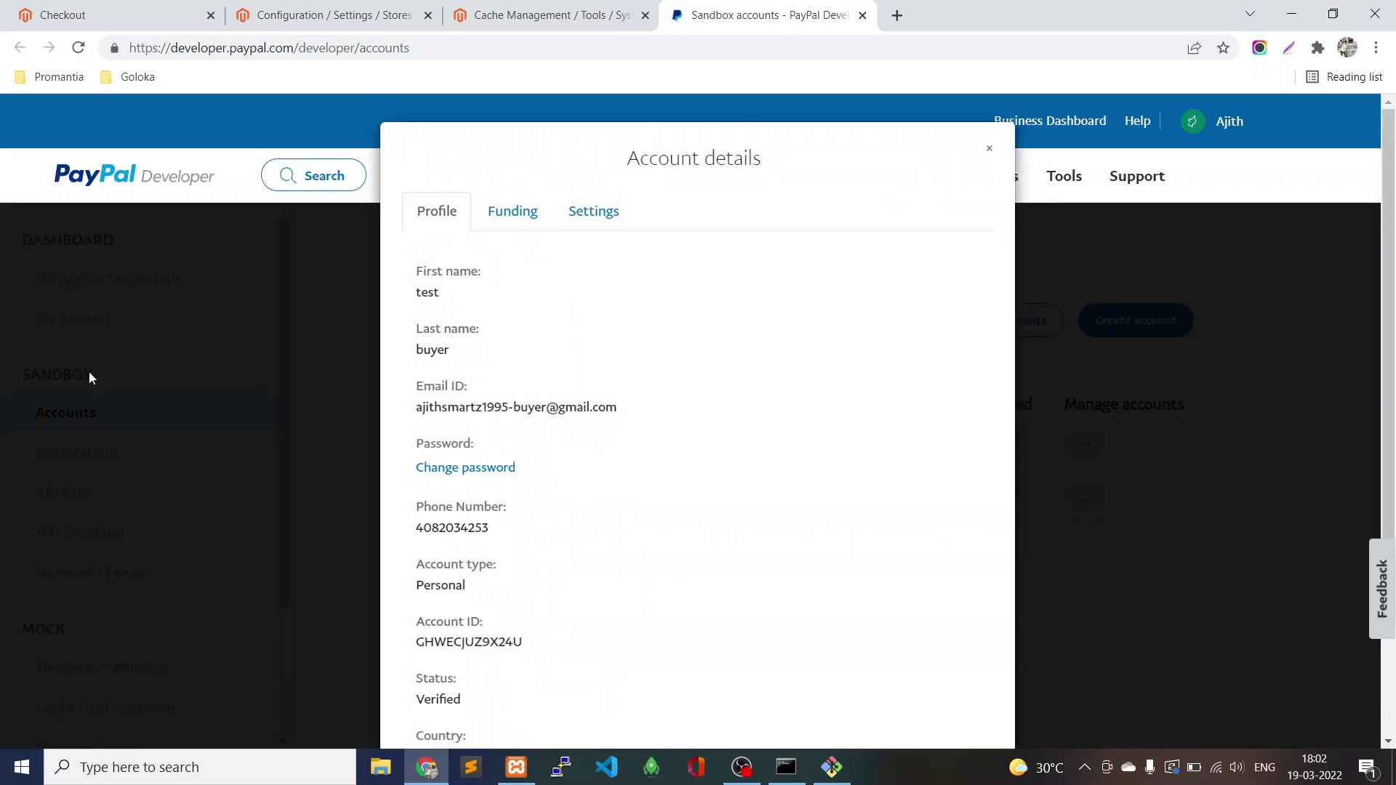
{"action": "triple_click", "coordinate": [453, 409]}
{"action": "key", "text": "ctrl+c"}
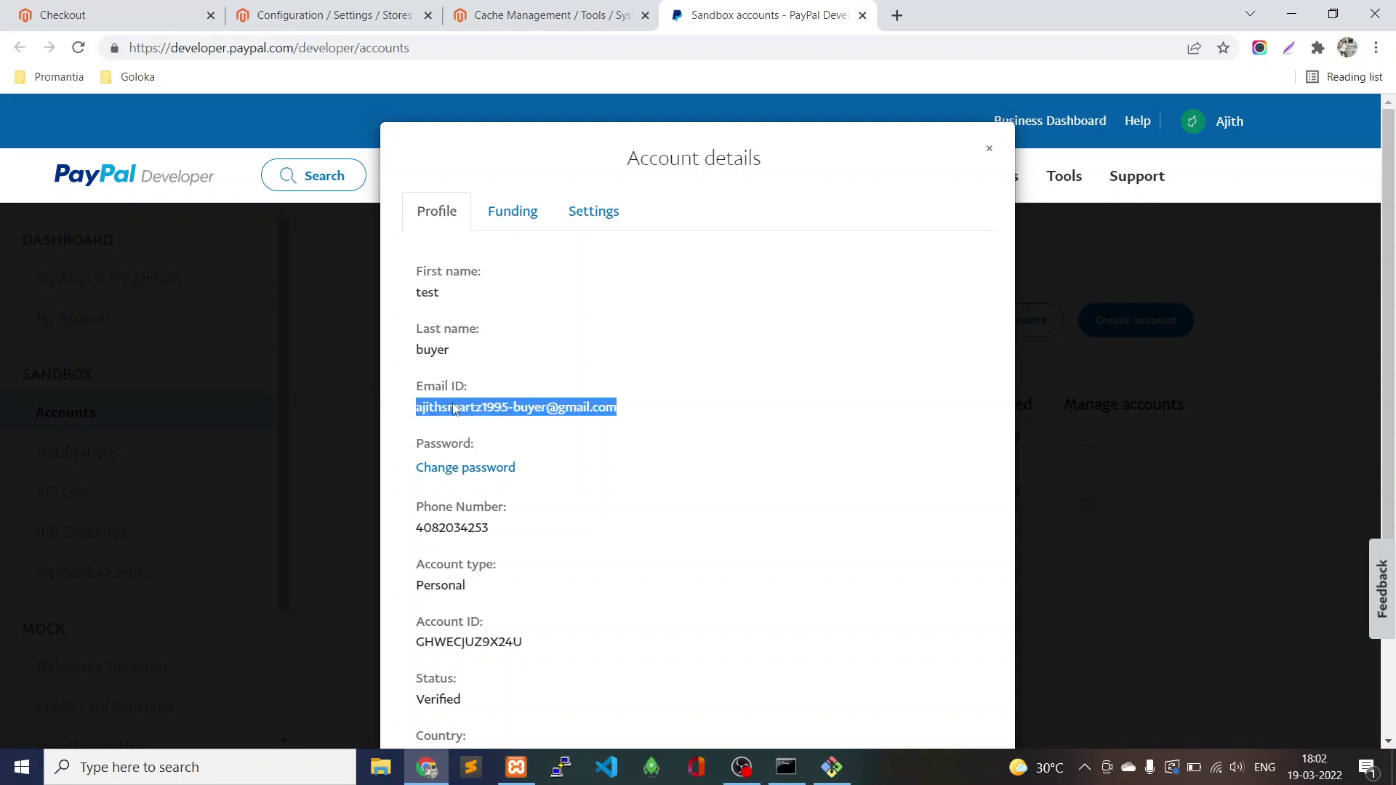
{"action": "left_click", "coordinate": [112, 11]}
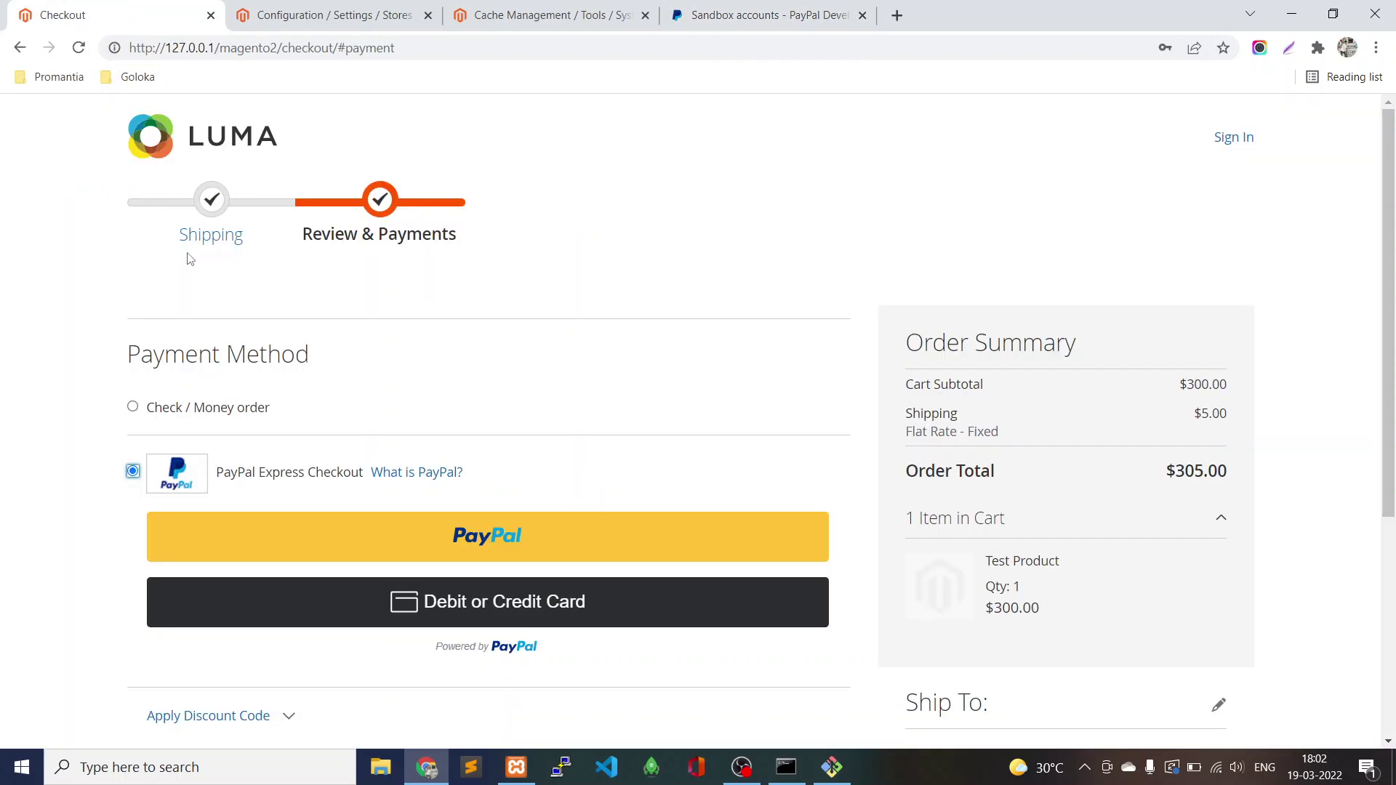
Start paying with PayPal and paste the sandbox buyer's email into the login form.
{"action": "left_click", "coordinate": [450, 534]}
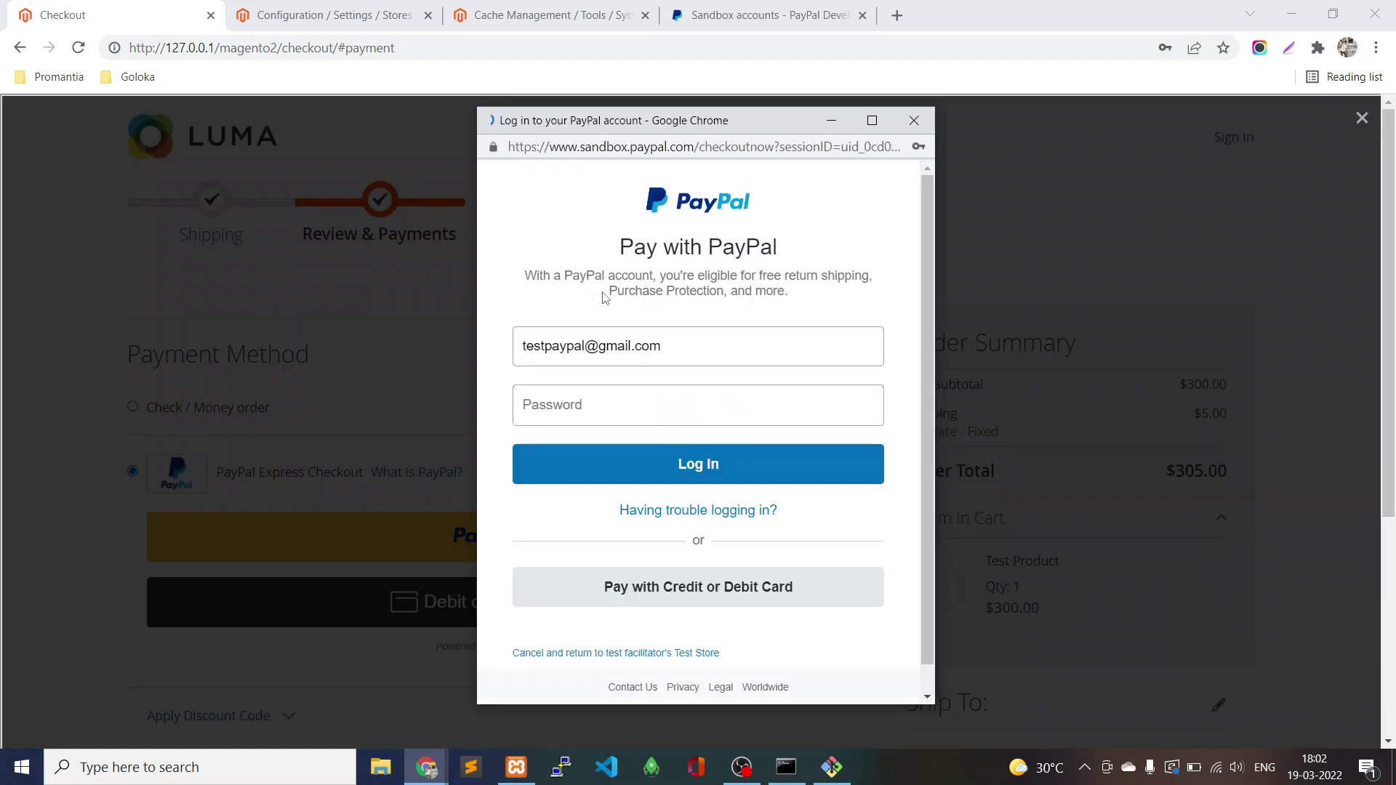
{"action": "left_click", "coordinate": [687, 331]}
{"action": "key", "text": "BackSpace"}
{"action": "key", "text": "ctrl+v"}
Enter a password in the PayPal login, then return to the buyer account details.
{"action": "left_click", "coordinate": [768, 410]}
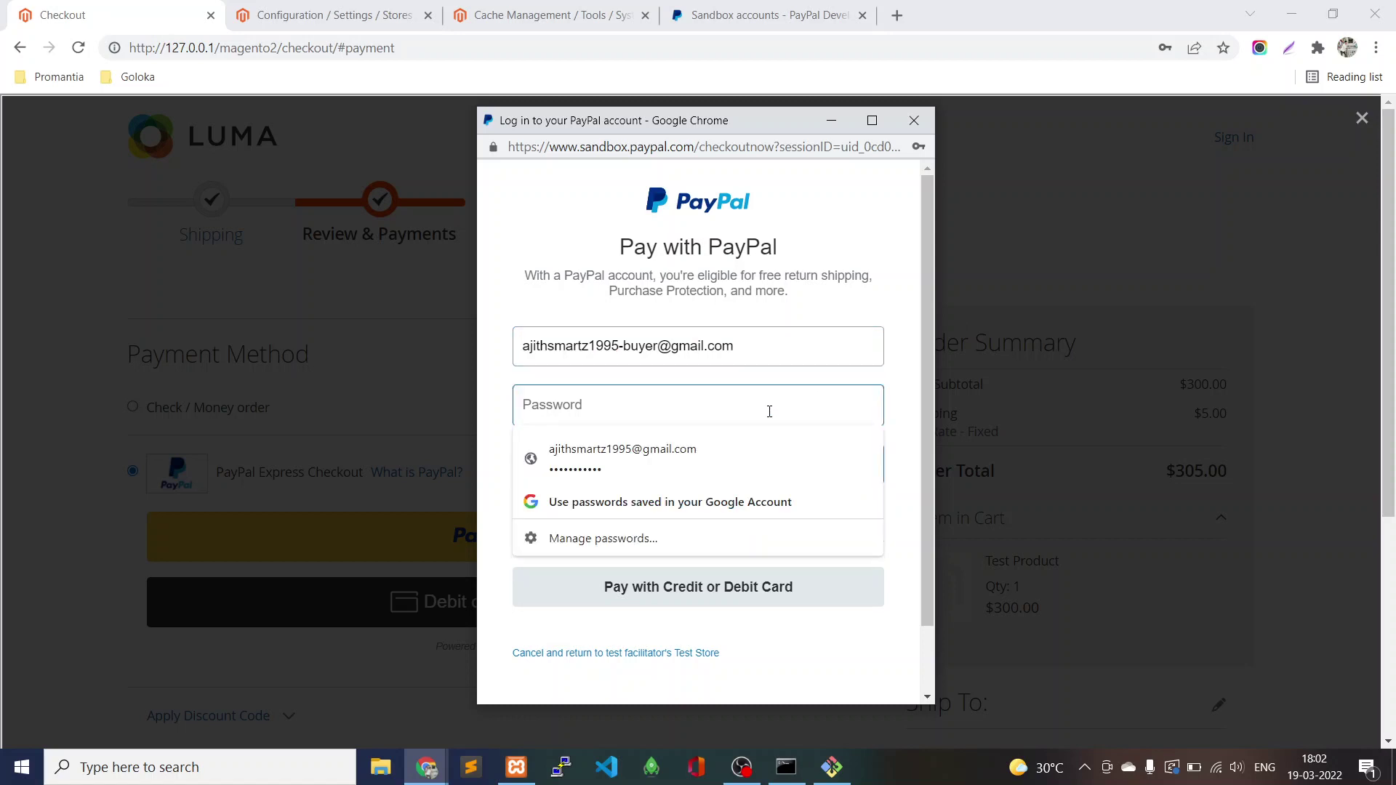
{"action": "type", "text": "•••••••••"}
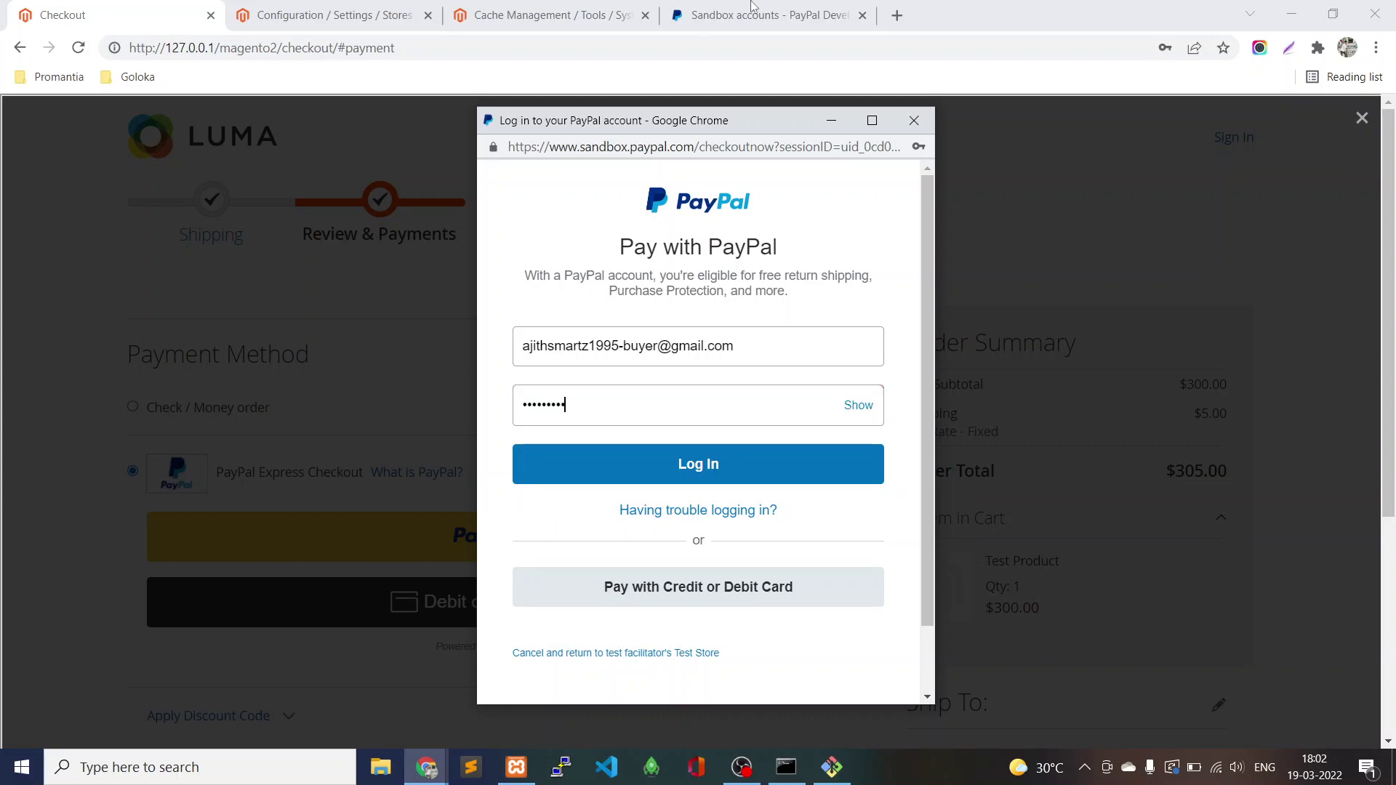
{"action": "left_click", "coordinate": [767, 16]}
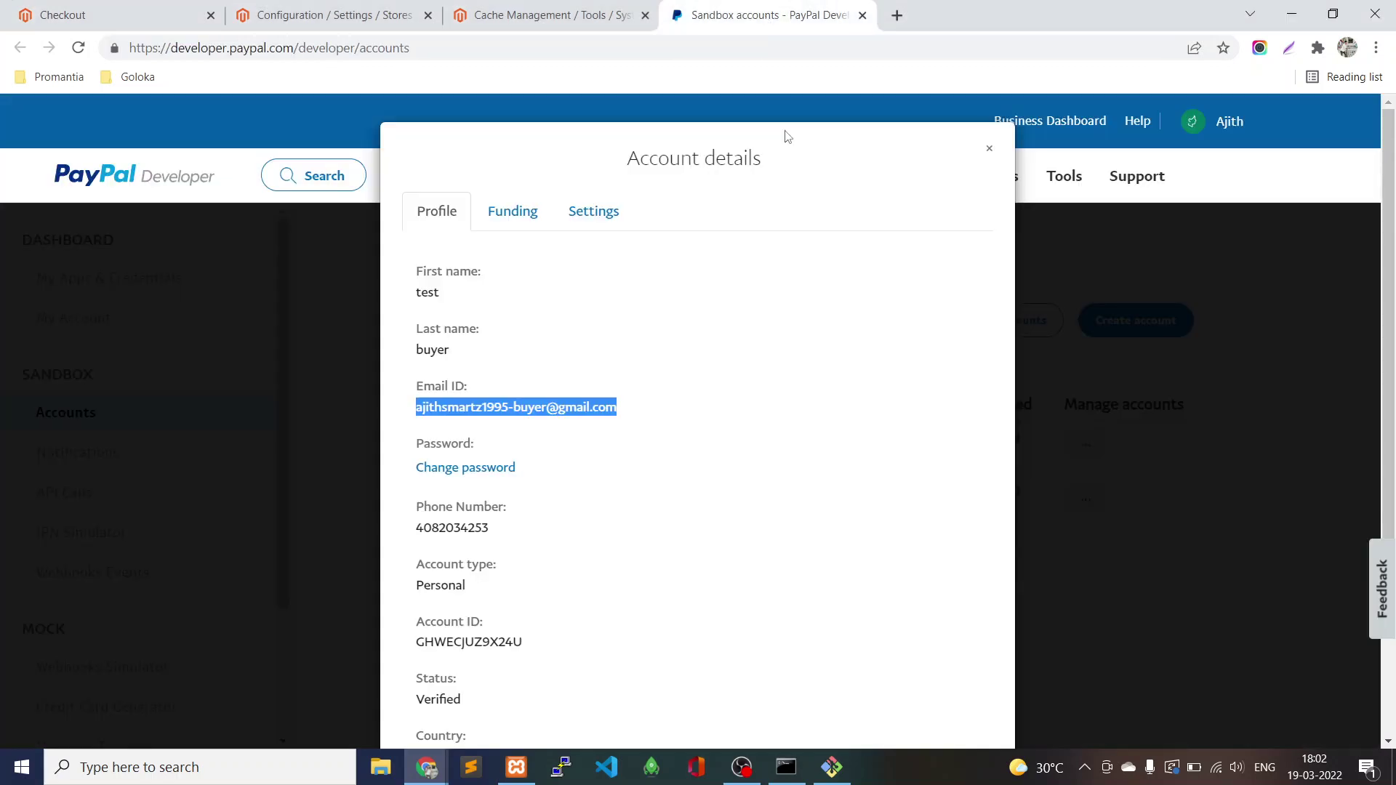
Change the sandbox buyer account's password to a new value and save it.
{"action": "left_click", "coordinate": [476, 467]}
{"action": "left_click", "coordinate": [476, 469]}
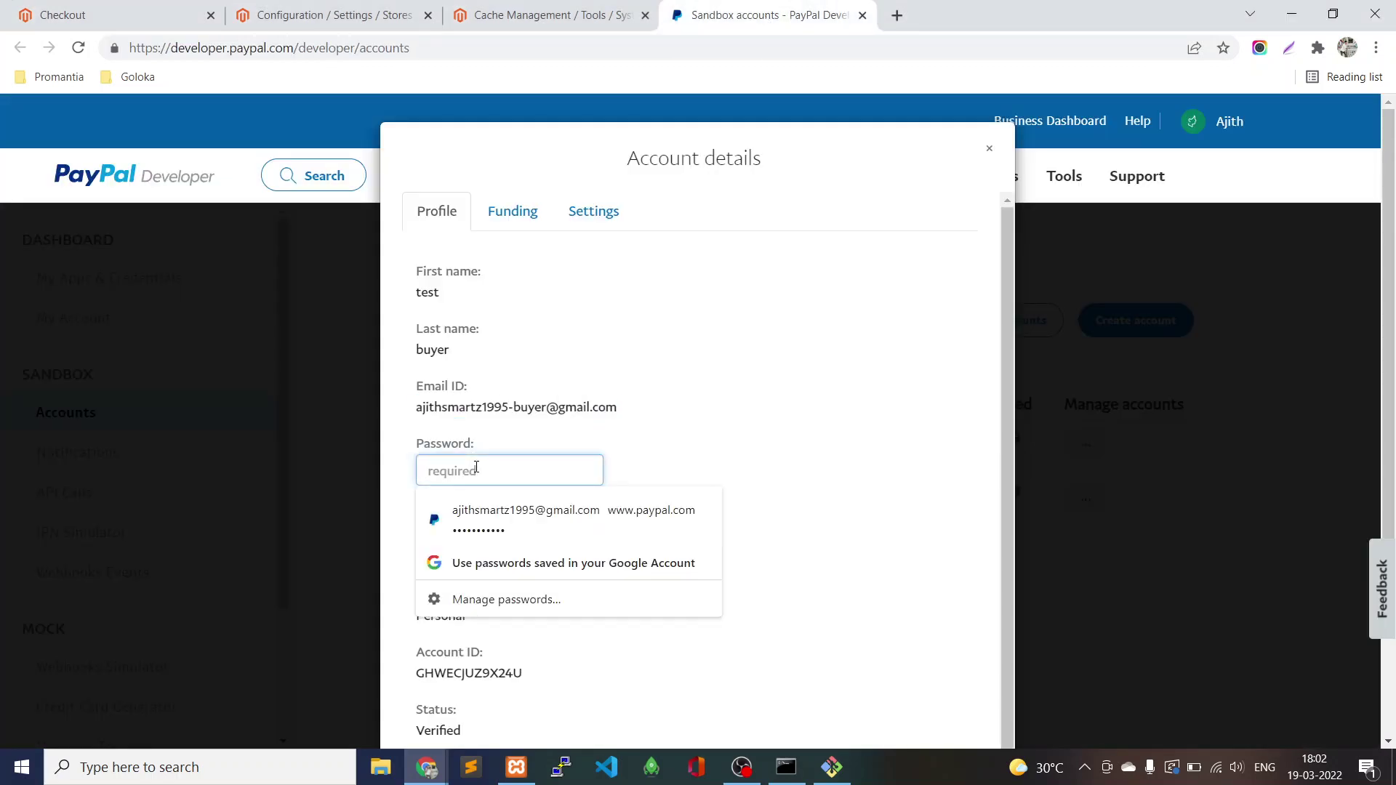
{"action": "type", "text": "•••••••••"}
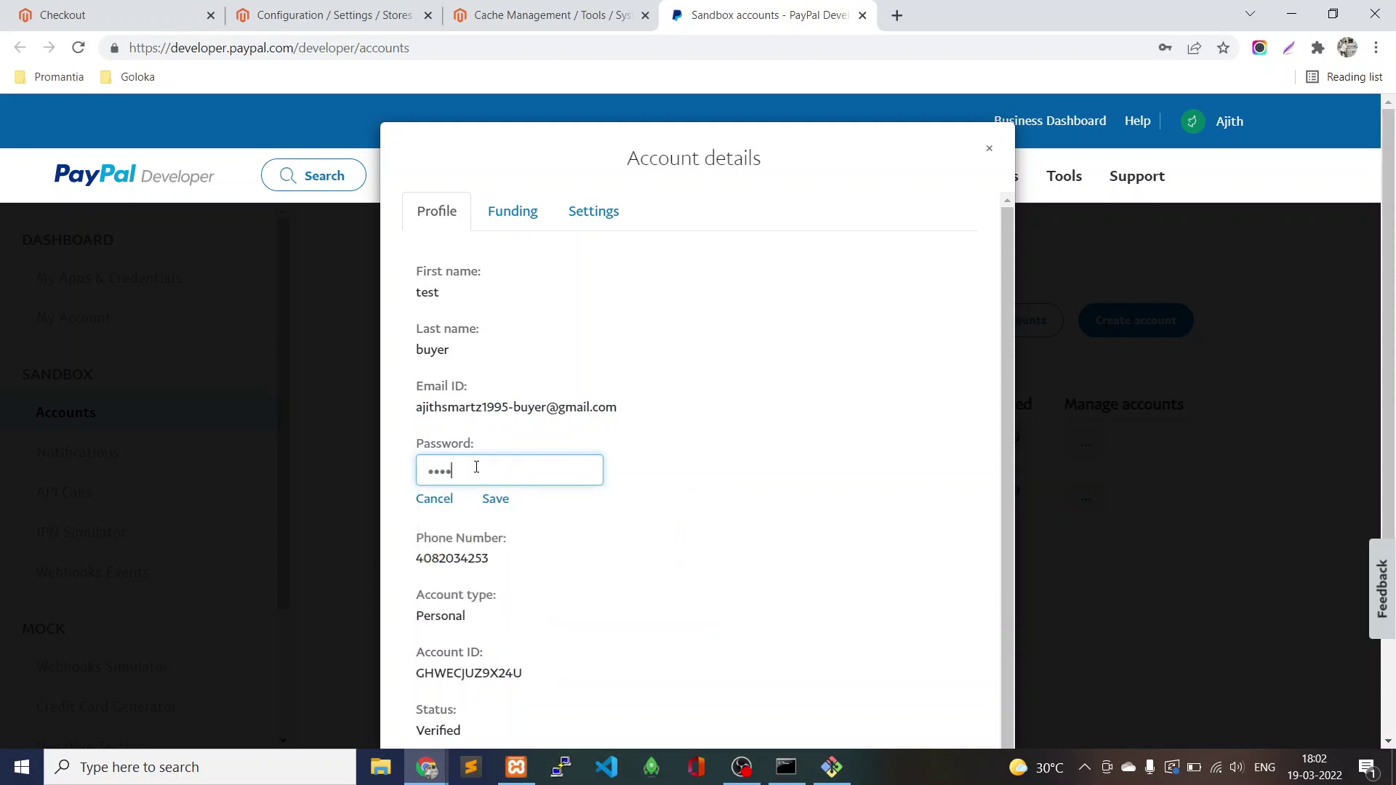
{"action": "type", "text": "•••"}
{"action": "left_click", "coordinate": [496, 502]}
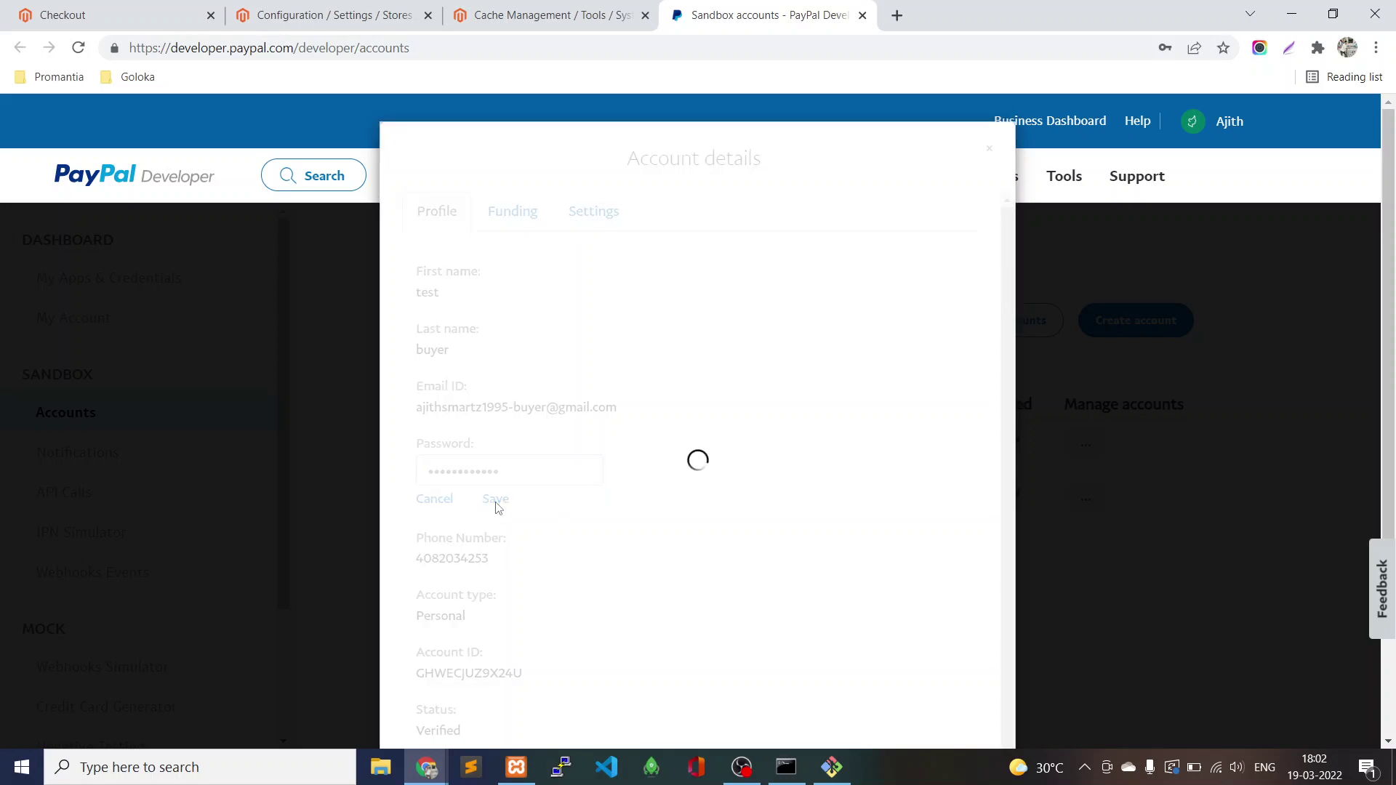
In the PayPal login popup, replace the old password with the buyer's new one and log in.
{"action": "left_click", "coordinate": [119, 15]}
{"action": "key", "text": "alt+Tab"}
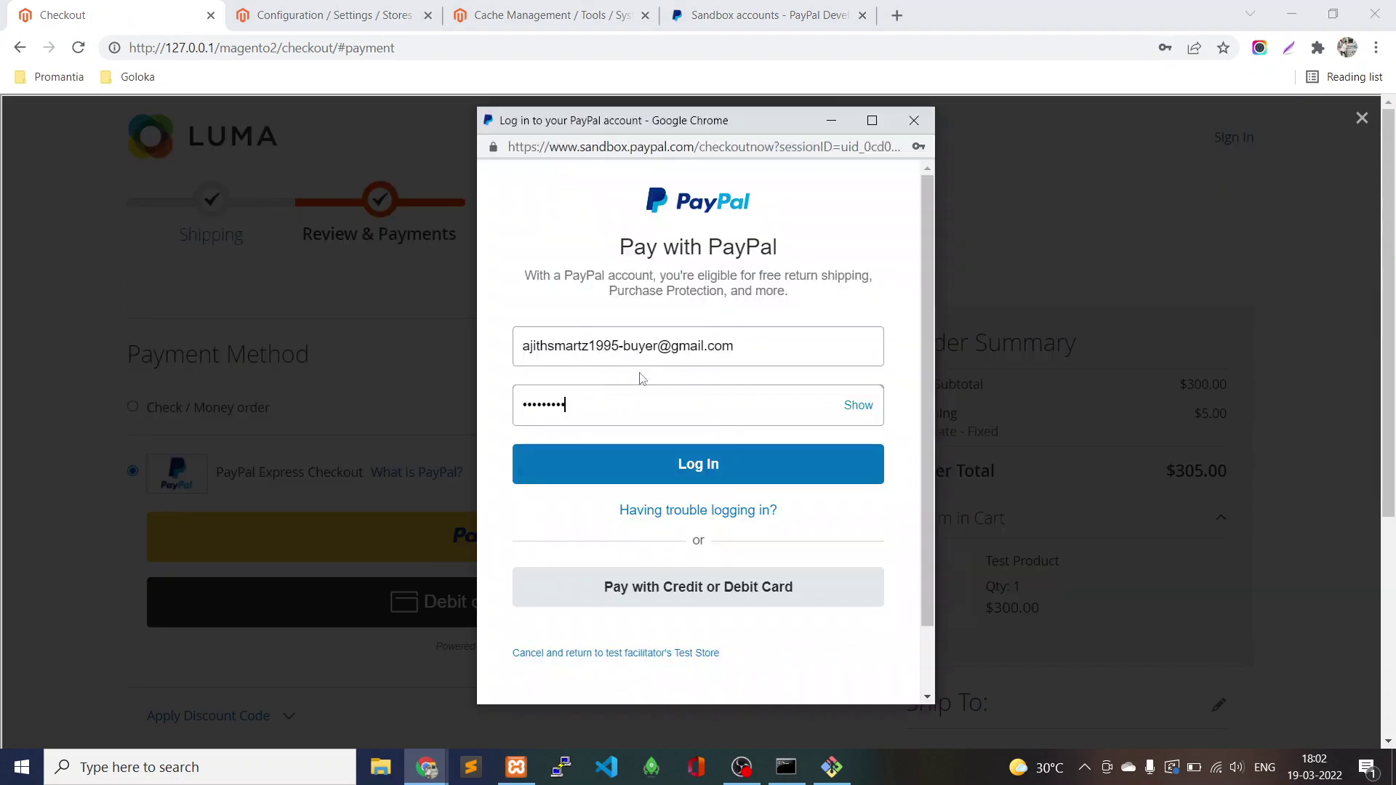
{"action": "left_click", "coordinate": [629, 402]}
{"action": "key", "text": "ctrl+a"}
{"action": "key", "text": "BackSpace"}
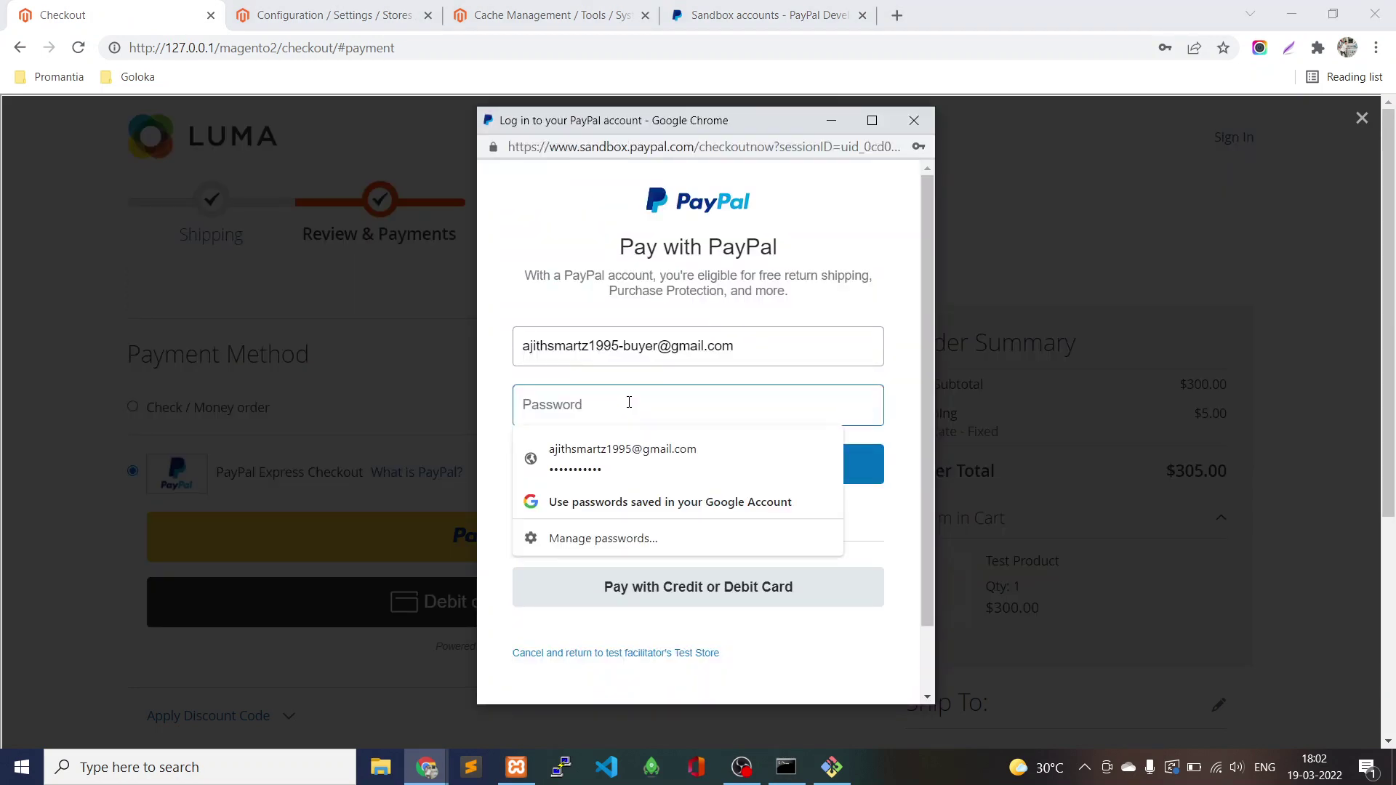
{"action": "type", "text": "12345678"}
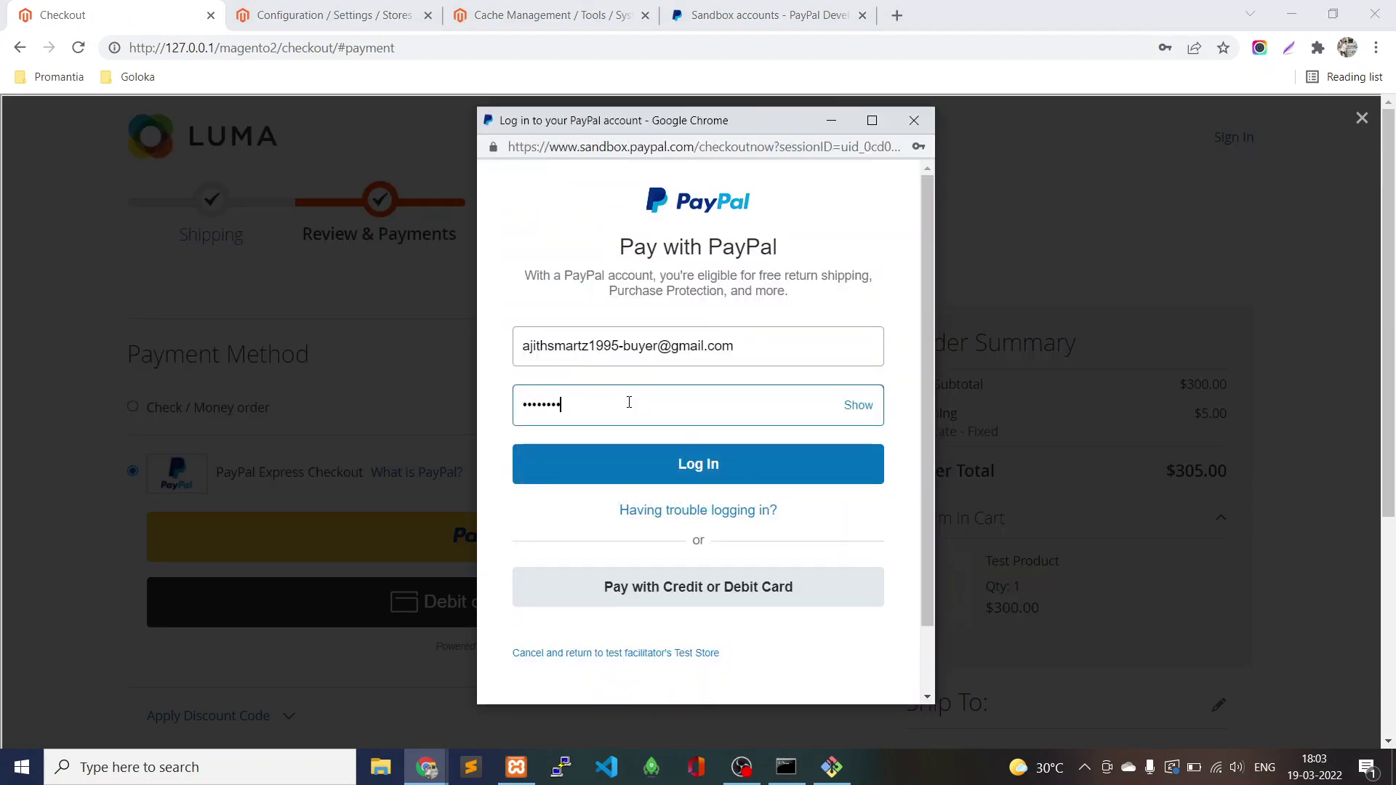
{"action": "type", "text": "9012"}
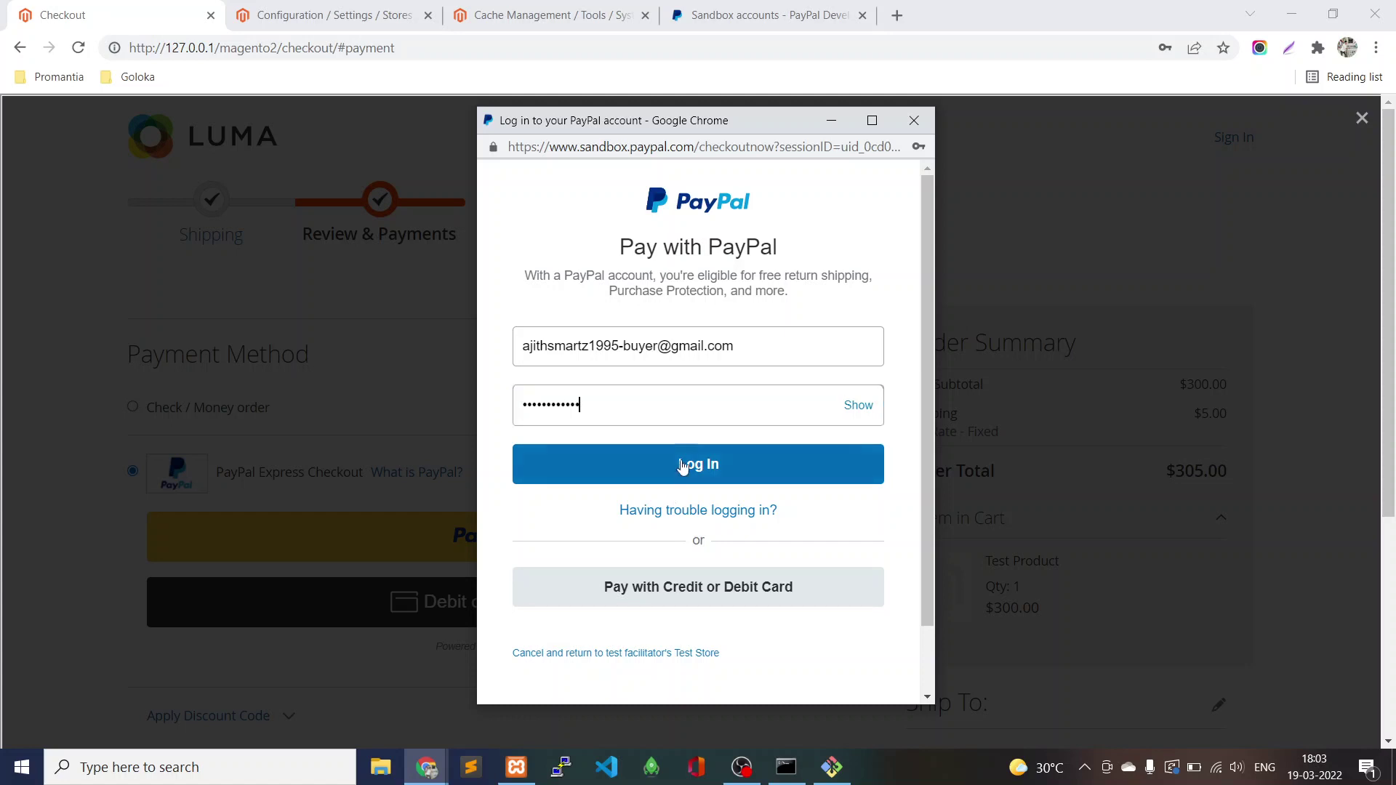
{"action": "left_click", "coordinate": [682, 464]}
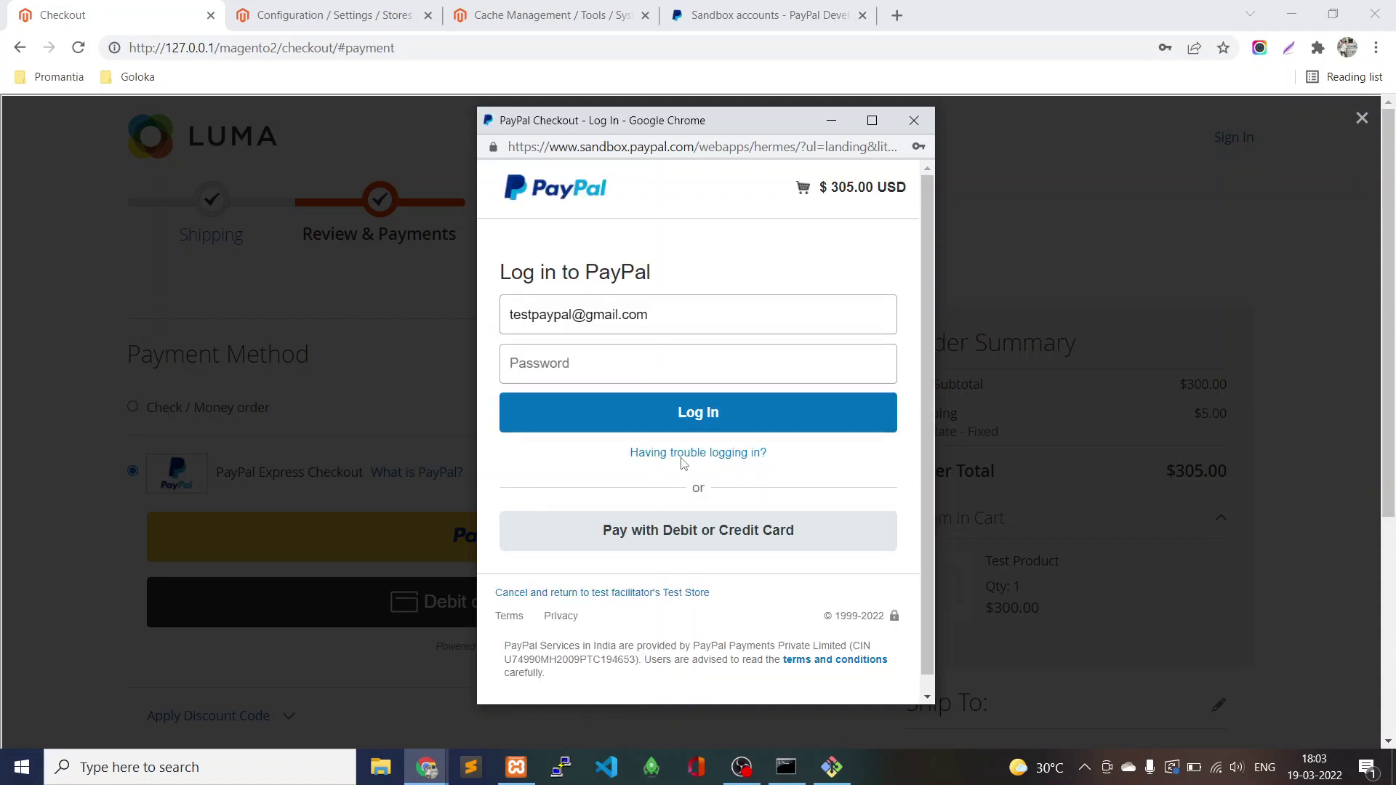
{"action": "left_click", "coordinate": [670, 323]}
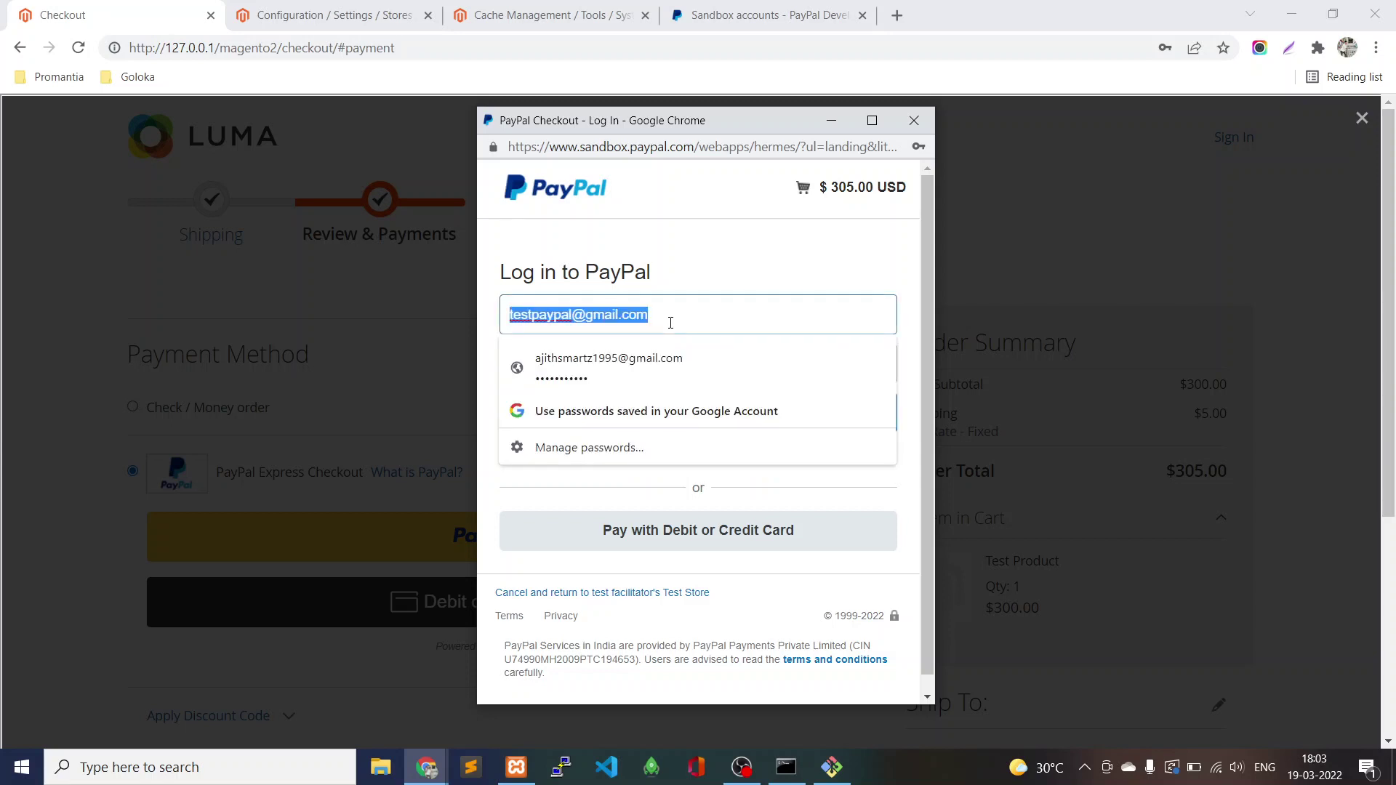
Copy the buyer account's email from PayPal Developer and paste it into the checkout login.
{"action": "left_click", "coordinate": [712, 15]}
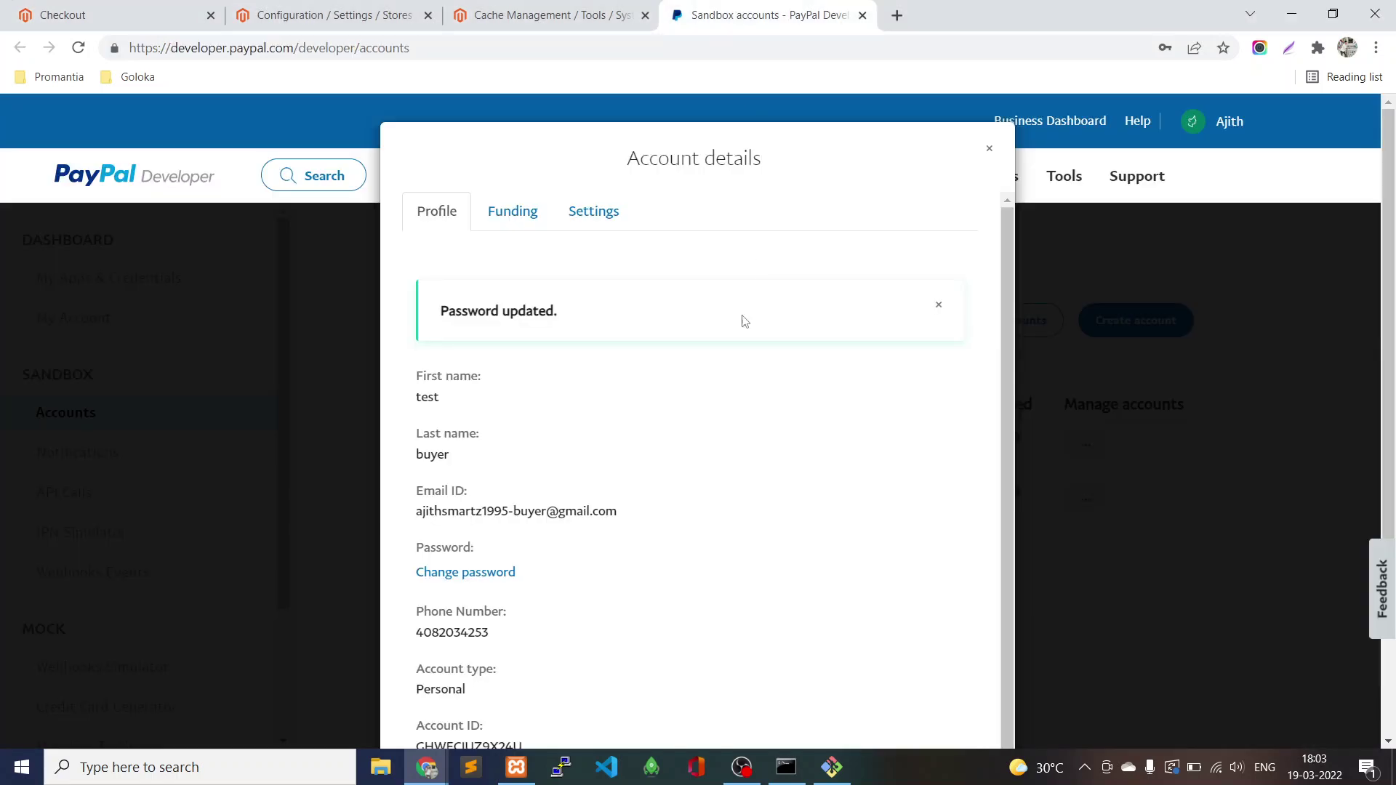
{"action": "triple_click", "coordinate": [572, 514]}
{"action": "key", "text": "ctrl+c"}
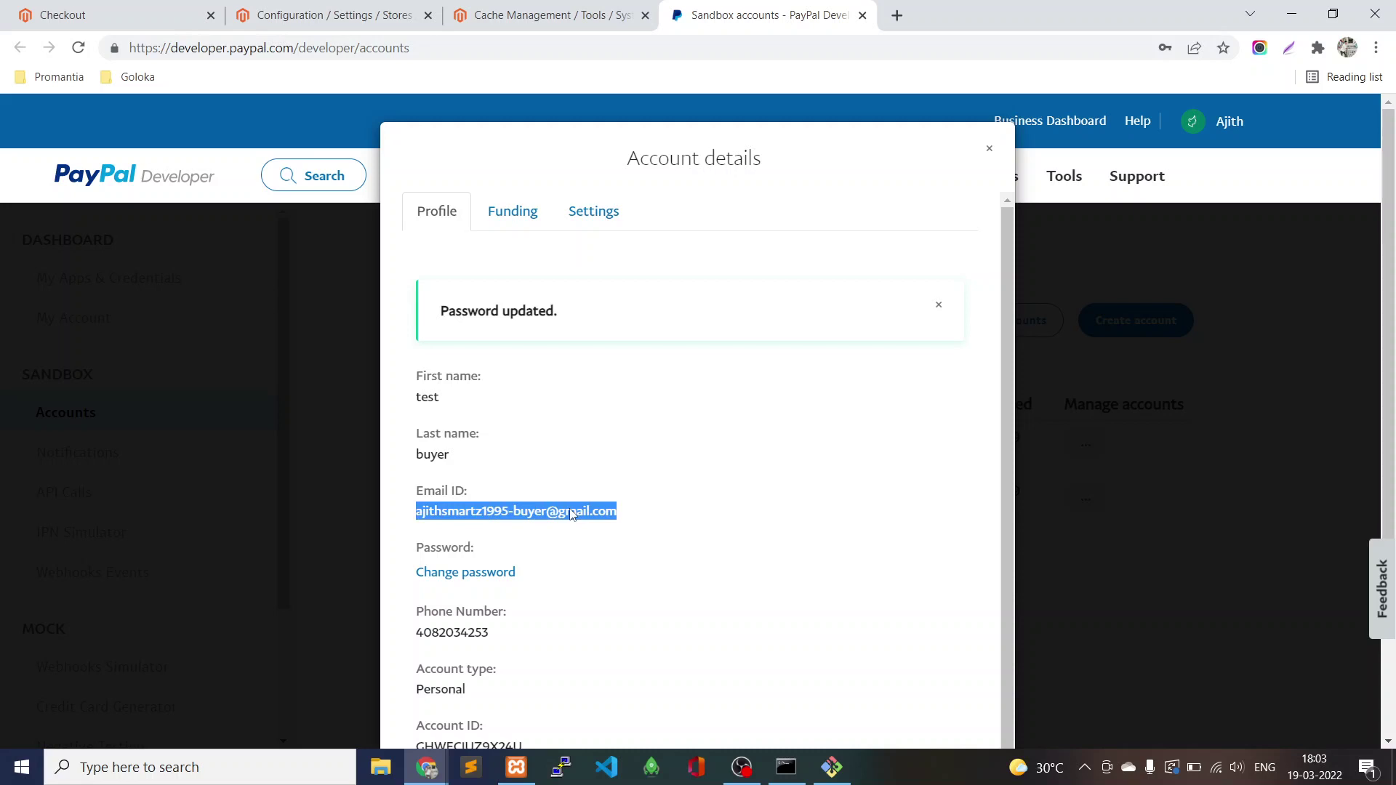
{"action": "left_click", "coordinate": [116, 15]}
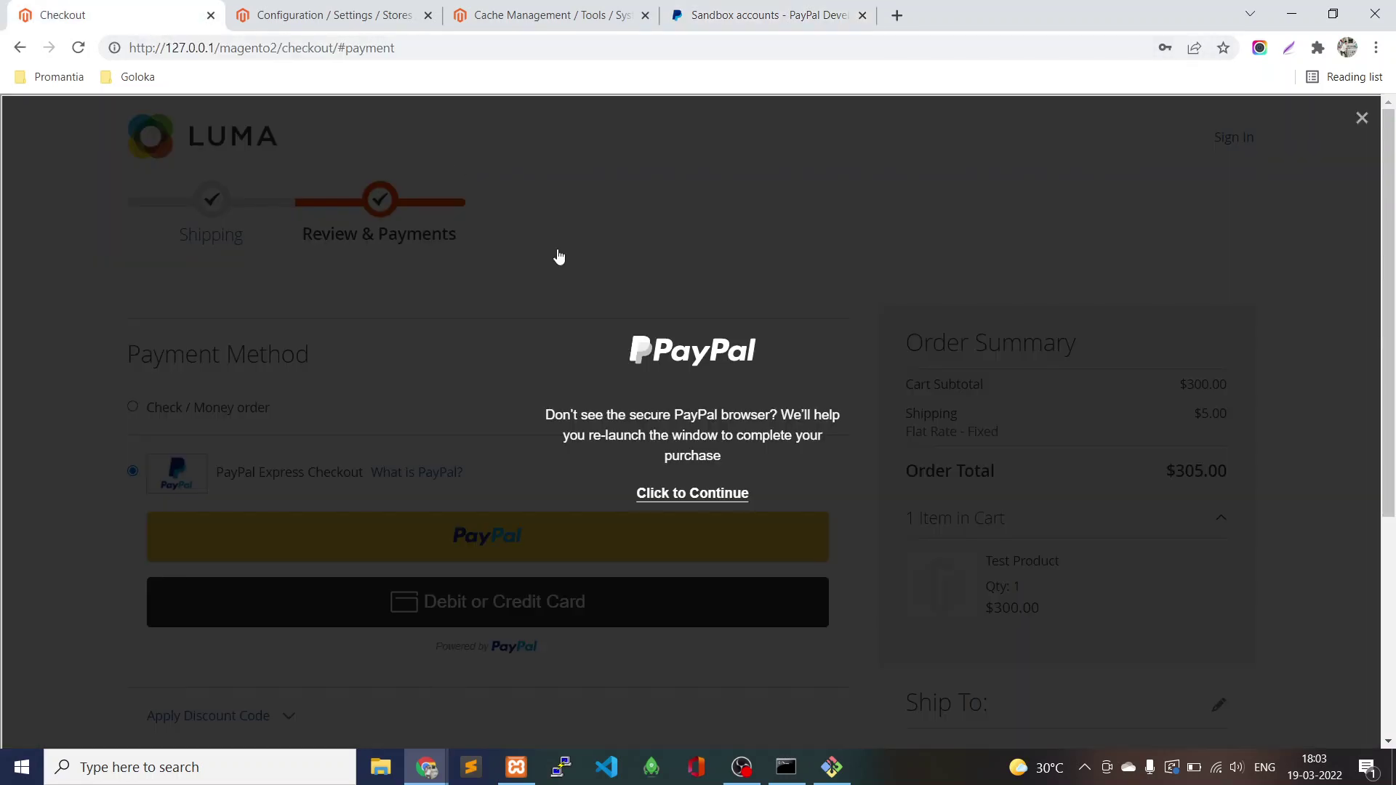
{"action": "left_click", "coordinate": [677, 494]}
{"action": "key", "text": "ctrl+v"}
Re-enter the buyer's new password and log in to the sandbox PayPal account.
{"action": "left_click", "coordinate": [678, 346]}
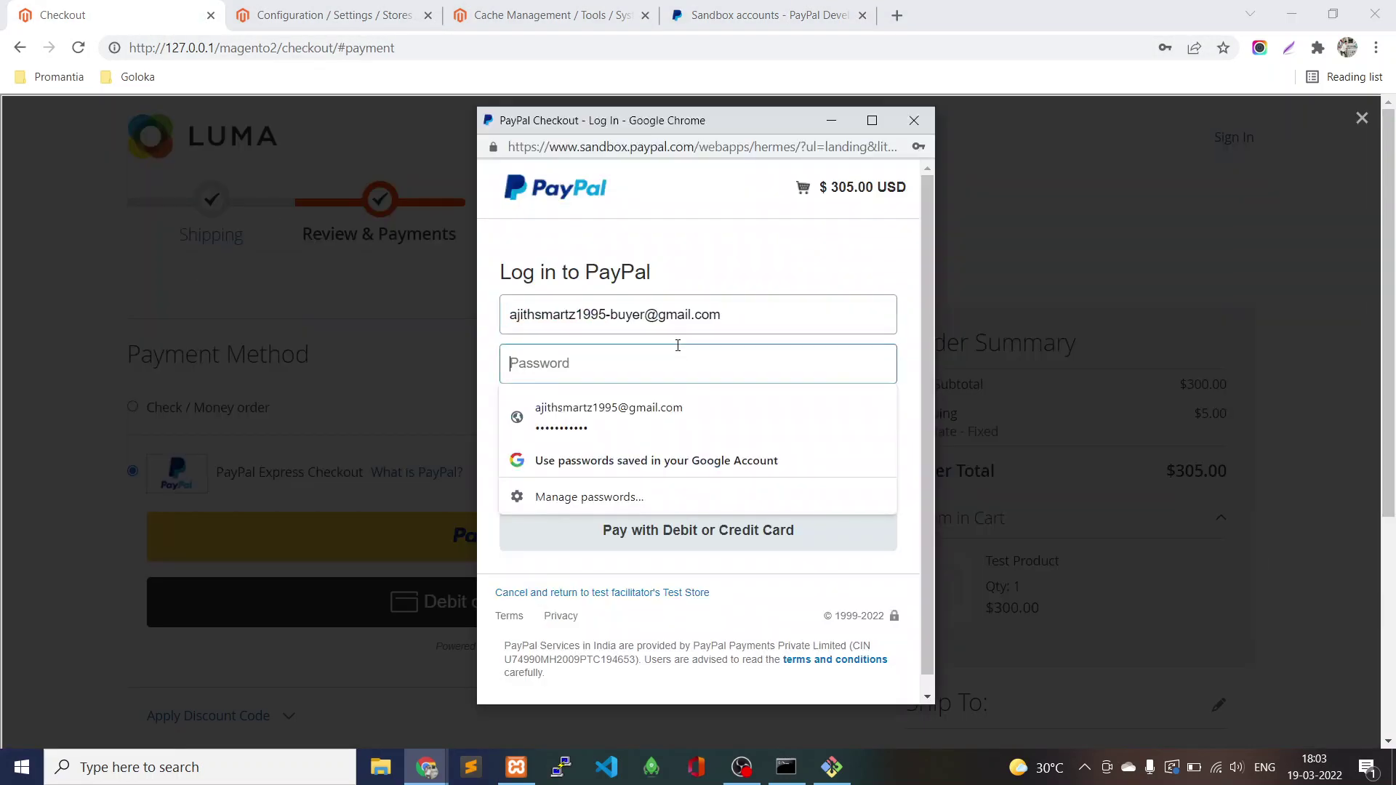
{"action": "type", "text": "•••••"}
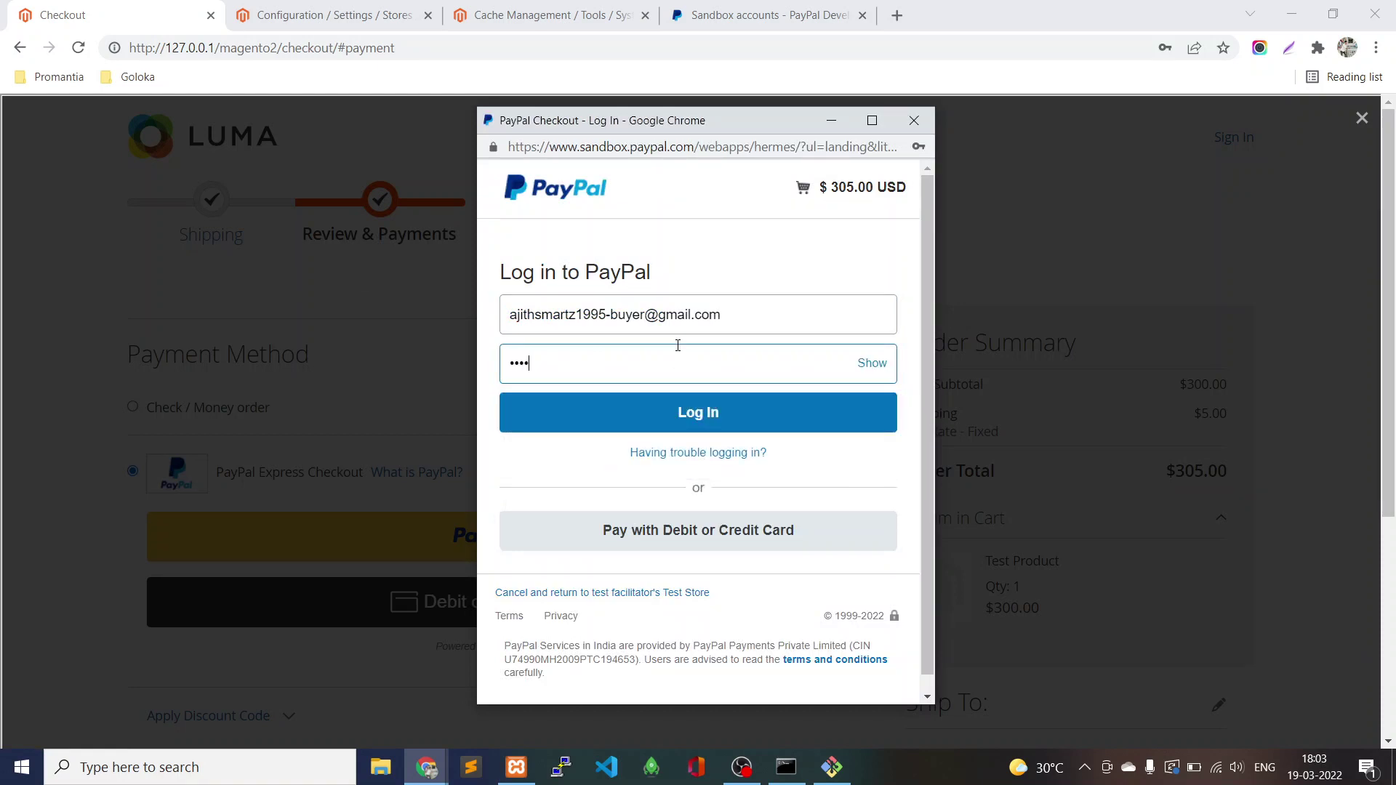
{"action": "type", "text": "•••••••"}
{"action": "key", "text": "BackSpace"}
{"action": "key", "text": "BackSpace"}
{"action": "key", "text": "BackSpace"}
{"action": "key", "text": "BackSpace"}
{"action": "key", "text": "BackSpace"}
{"action": "key", "text": "BackSpace"}
{"action": "key", "text": "BackSpace"}
{"action": "key", "text": "BackSpace"}
{"action": "key", "text": "BackSpace"}
{"action": "key", "text": "BackSpace"}
{"action": "key", "text": "BackSpace"}
{"action": "type", "text": "••••••••••••"}
{"action": "left_click", "coordinate": [674, 417]}
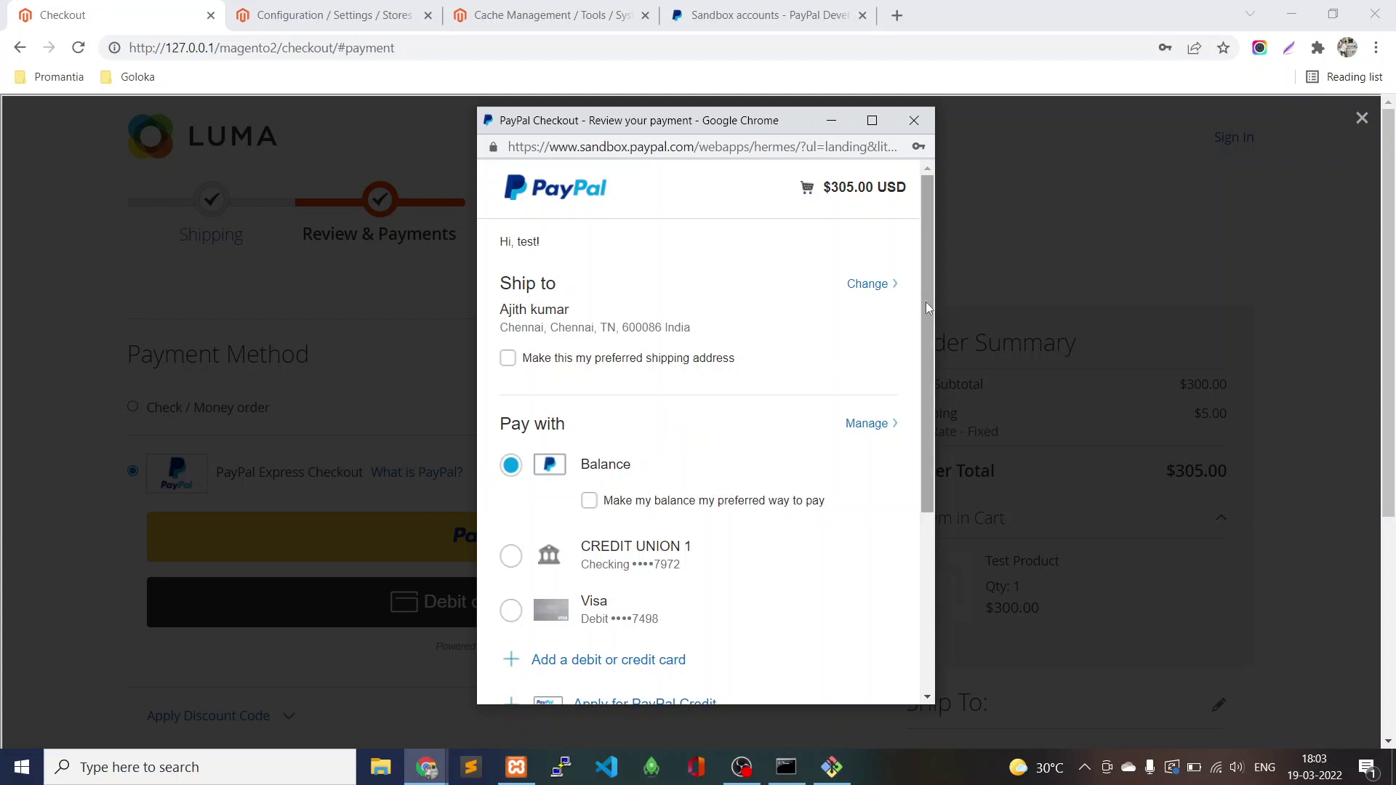
Review the $305.00 USD total with PayPal Balance selected and pay now.
{"action": "left_click_drag", "start_coordinate": [927, 302], "coordinate": [930, 528]}
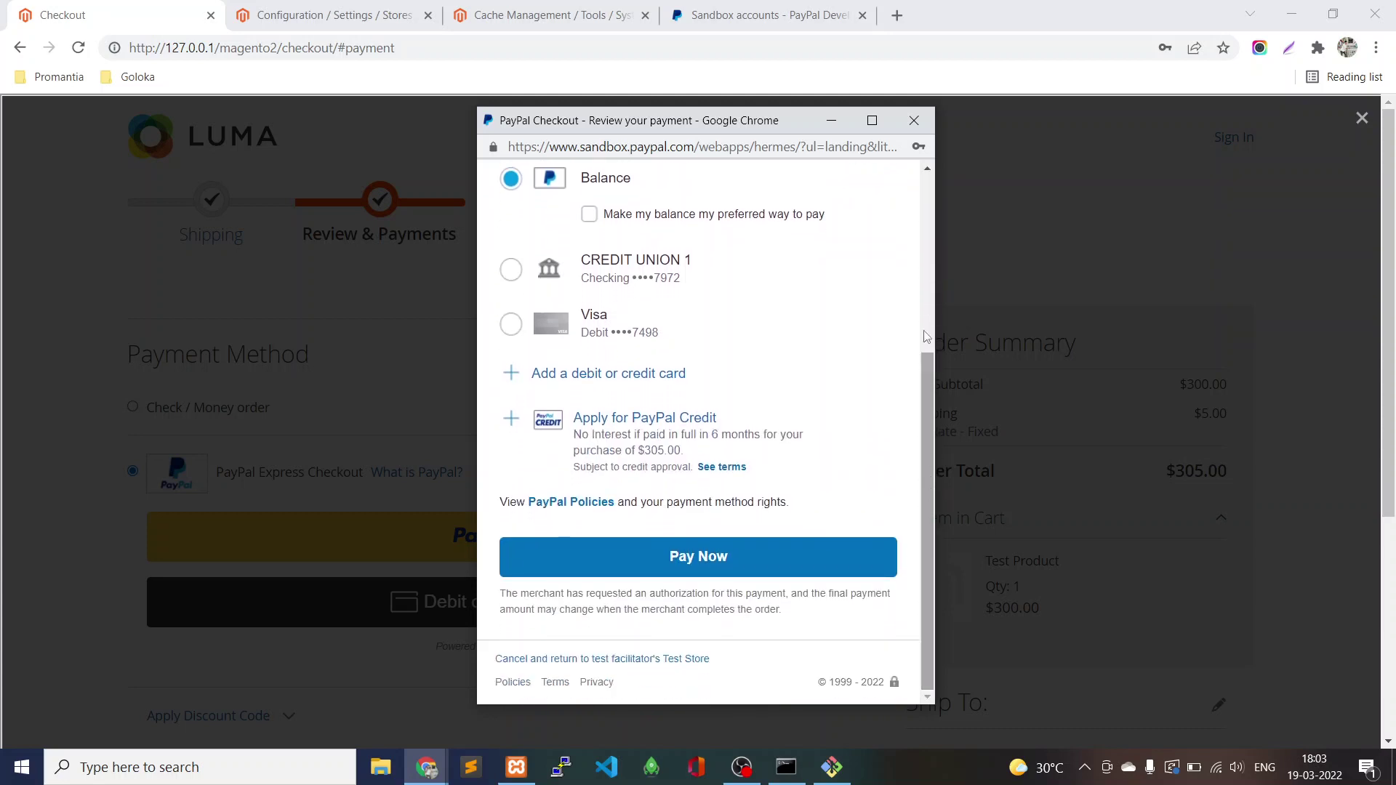
{"action": "left_click", "coordinate": [756, 22]}
{"action": "left_click", "coordinate": [66, 13]}
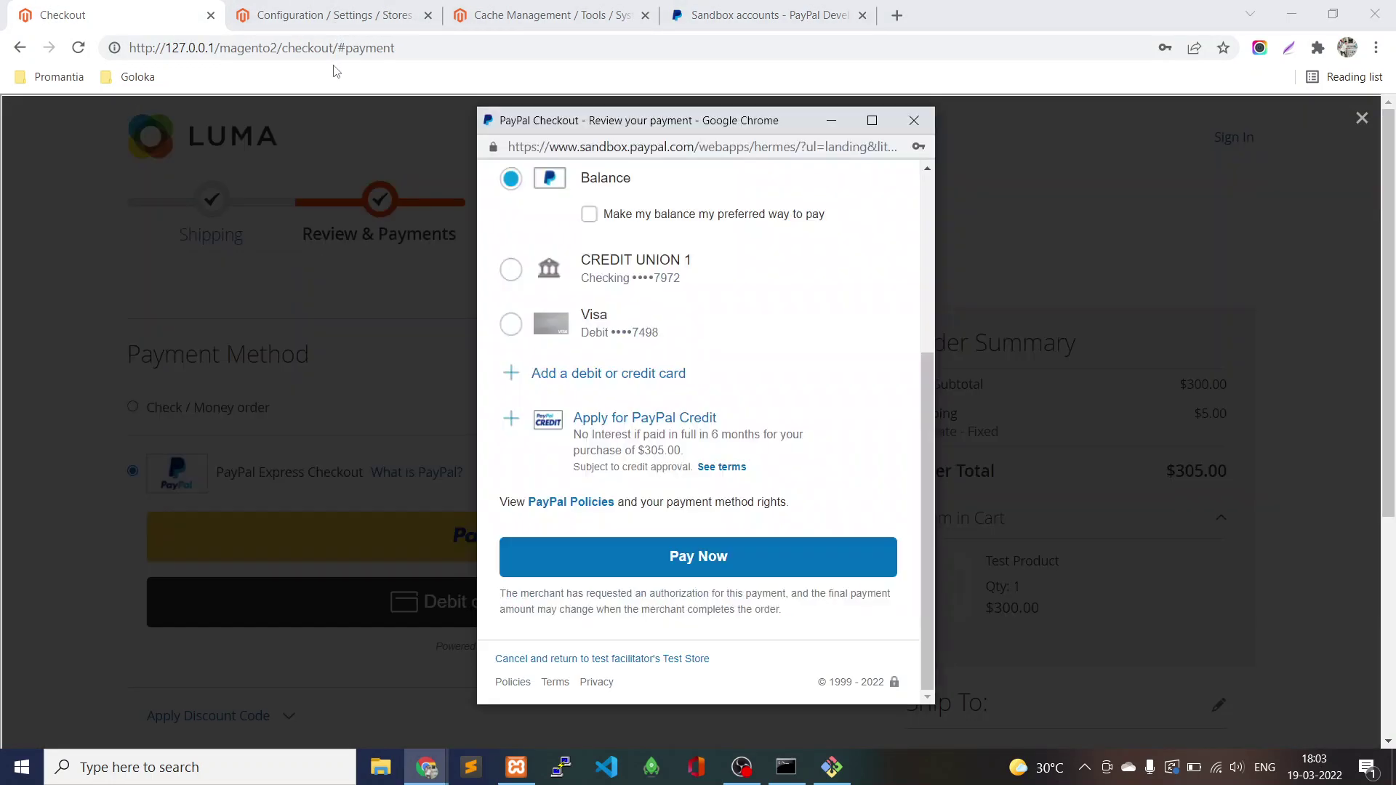
{"action": "scroll", "coordinate": [692, 374], "scroll_direction": "up", "scroll_amount": 10}
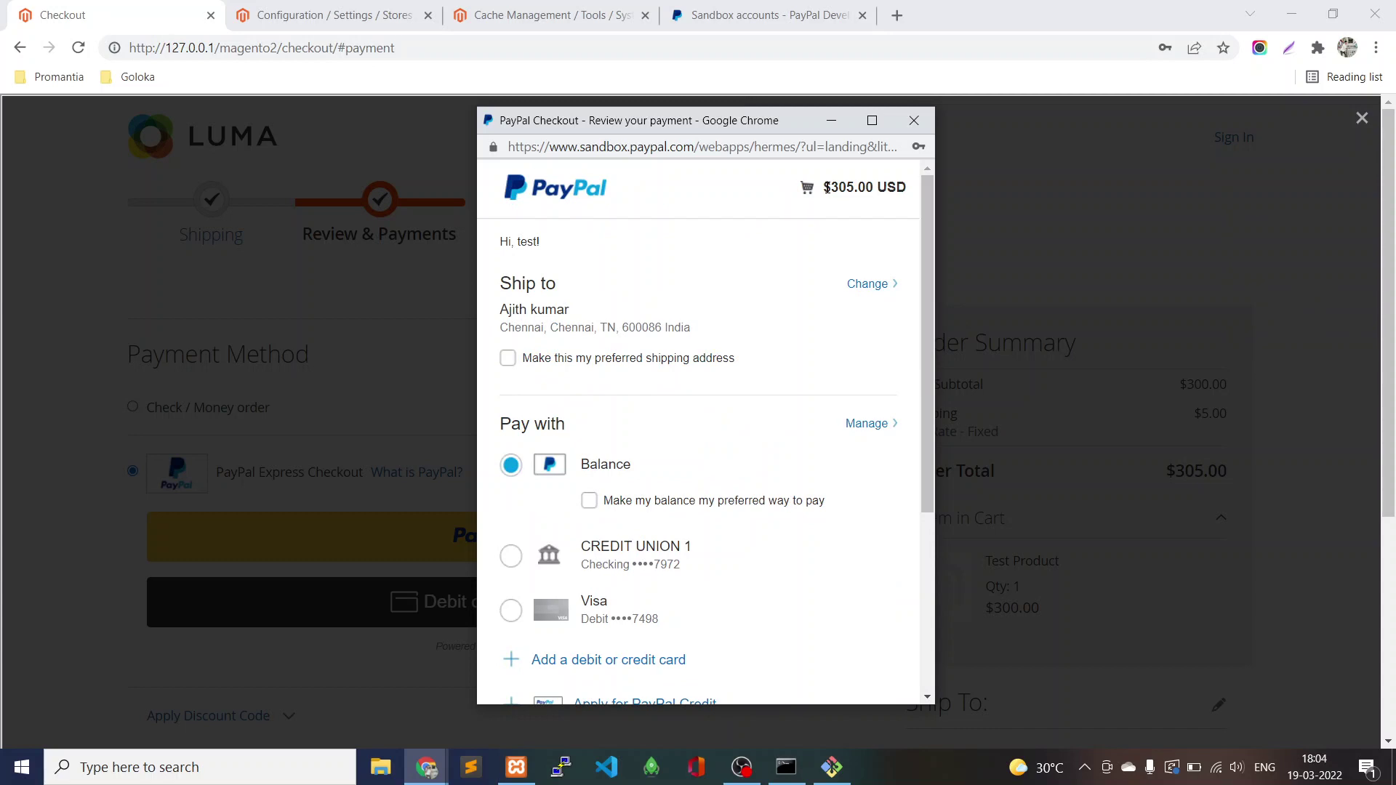
{"action": "left_click_drag", "start_coordinate": [824, 188], "coordinate": [865, 188]}
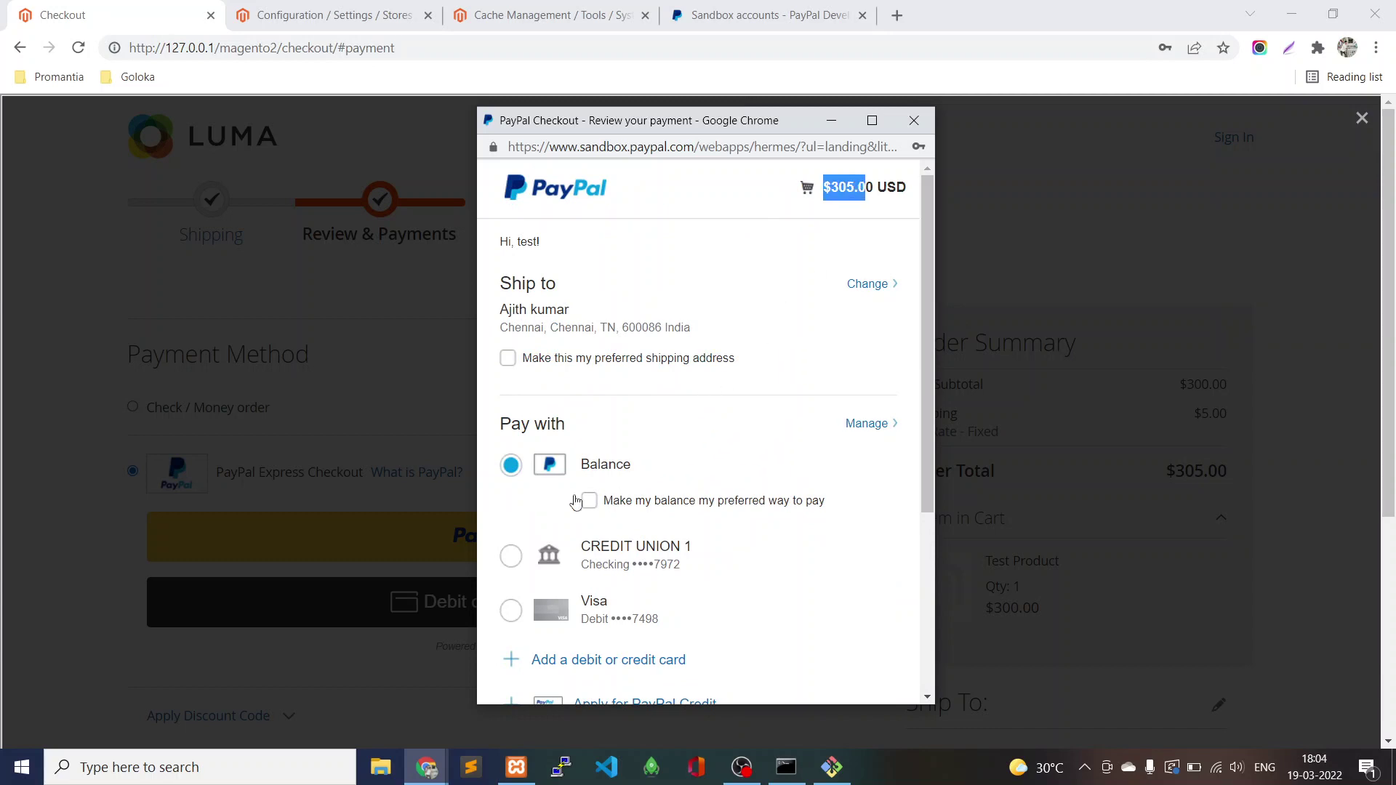
{"action": "scroll", "coordinate": [928, 438], "scroll_direction": "down", "scroll_amount": 1}
{"action": "left_click_drag", "start_coordinate": [928, 437], "coordinate": [922, 500]}
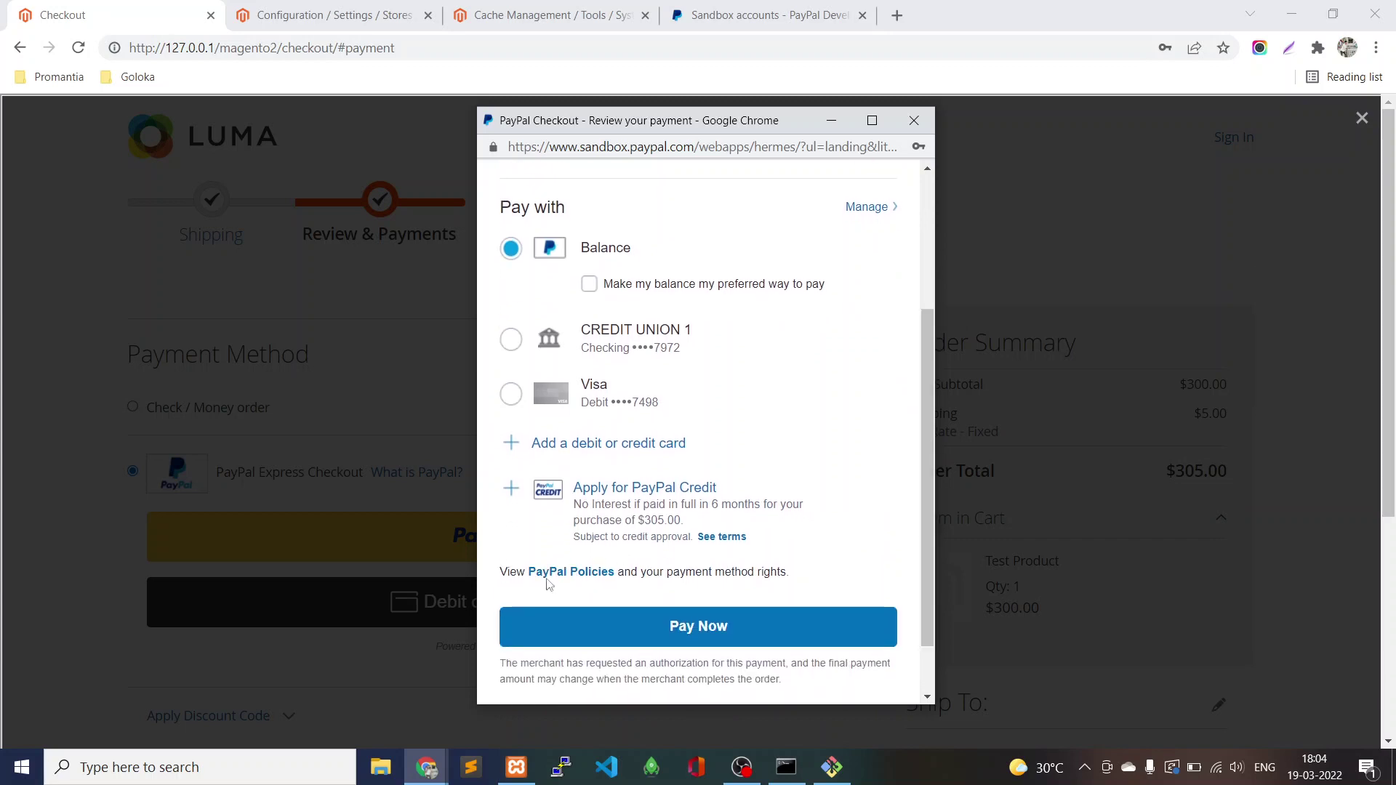
{"action": "left_click", "coordinate": [655, 627]}
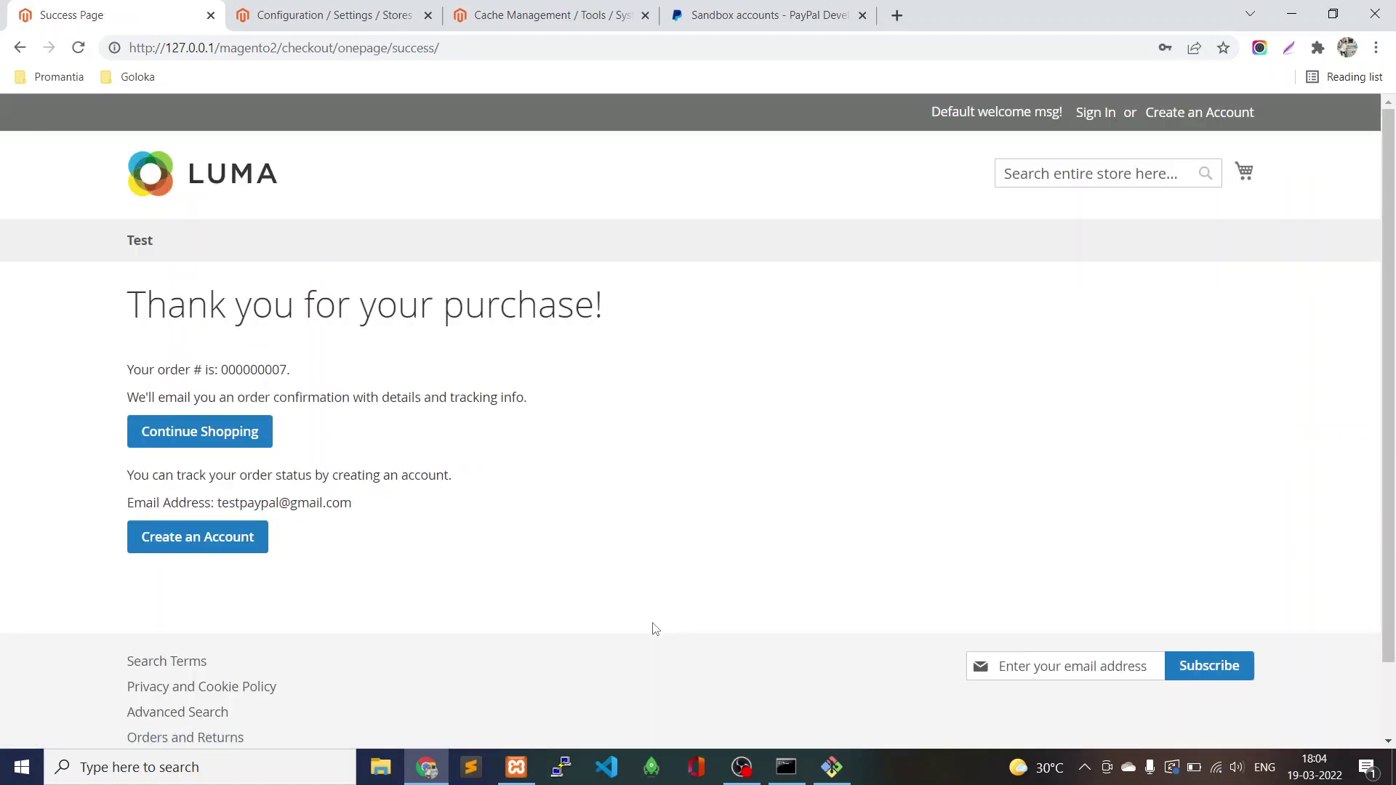
Select the new order number, then show Sales > Orders in the admin with the $305.00 order.
{"action": "double_click", "coordinate": [272, 371]}
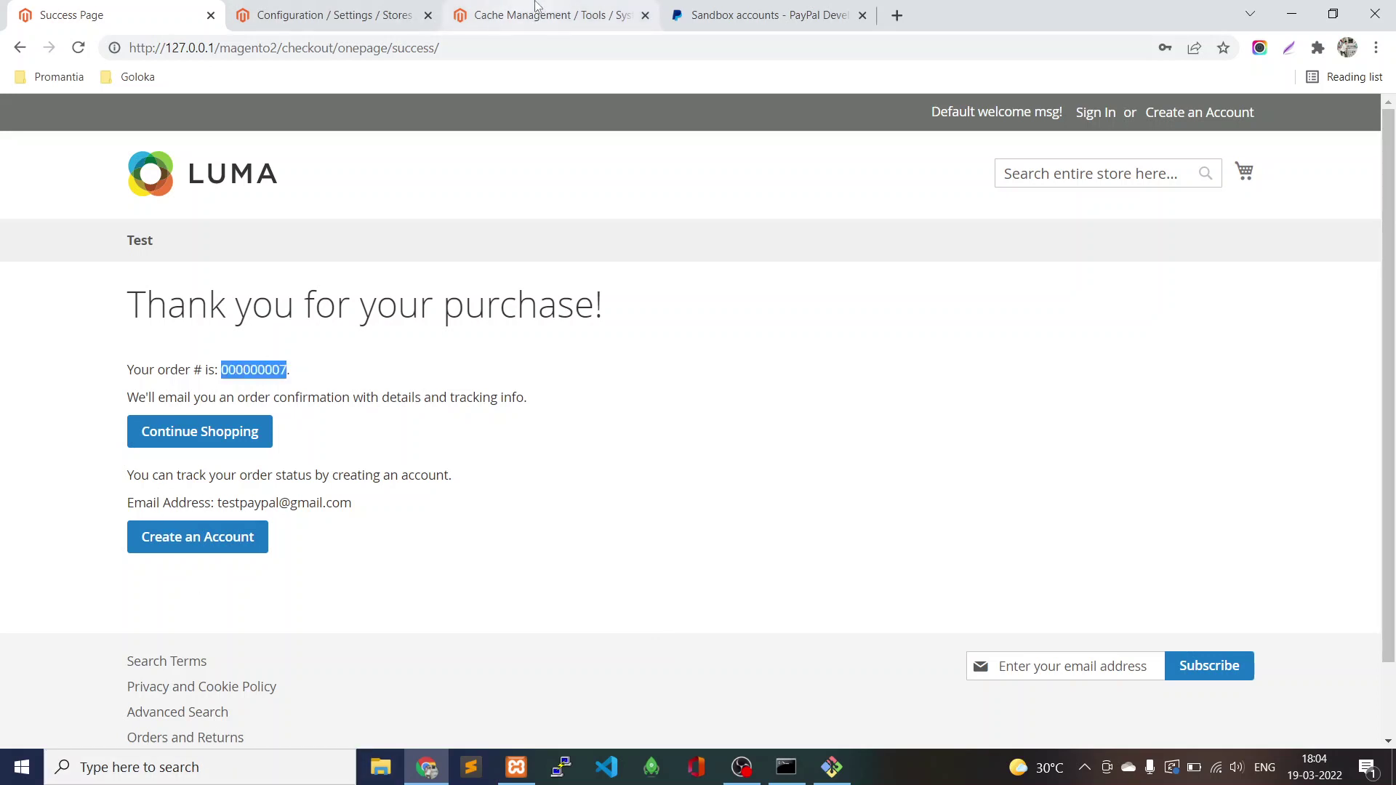
{"action": "left_click", "coordinate": [303, 13]}
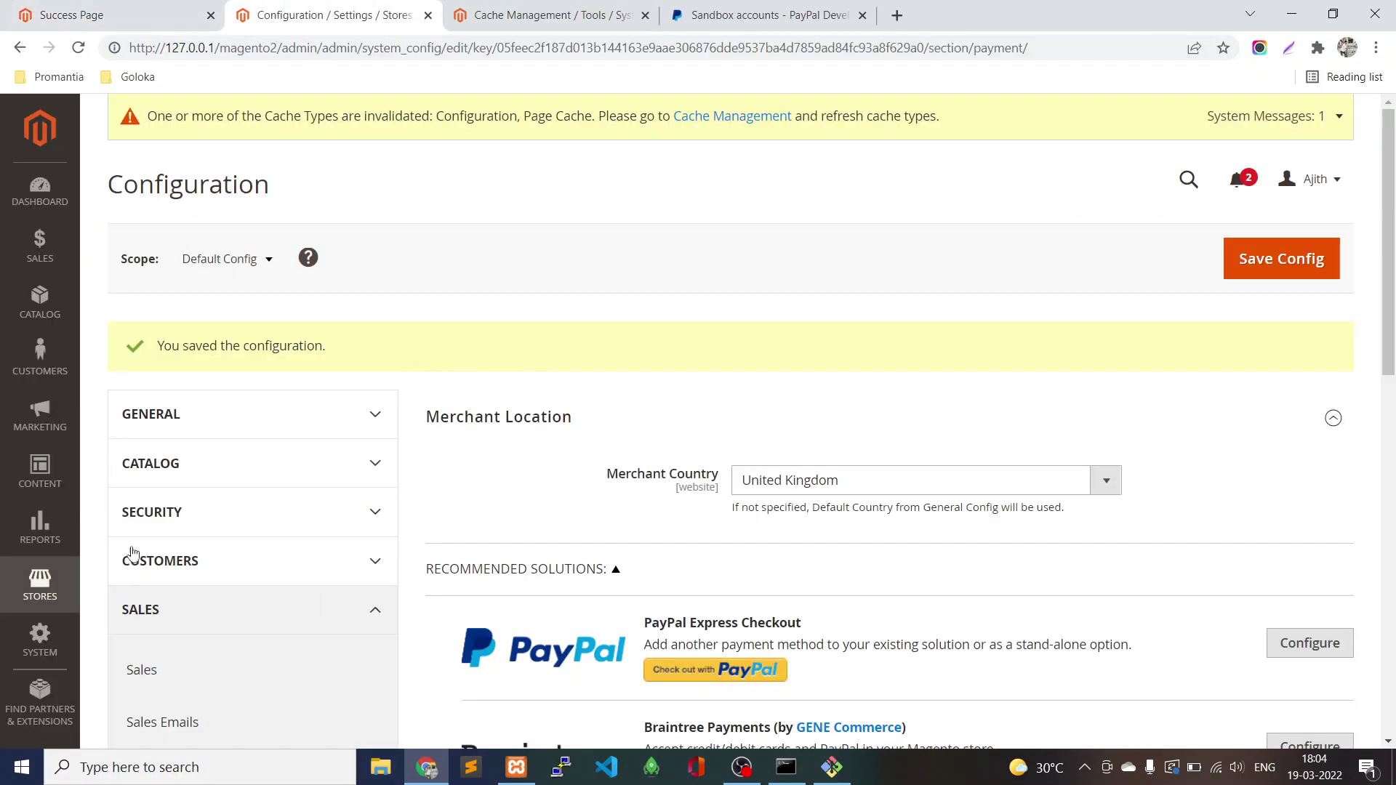
{"action": "left_click", "coordinate": [40, 244]}
{"action": "left_click", "coordinate": [185, 207]}
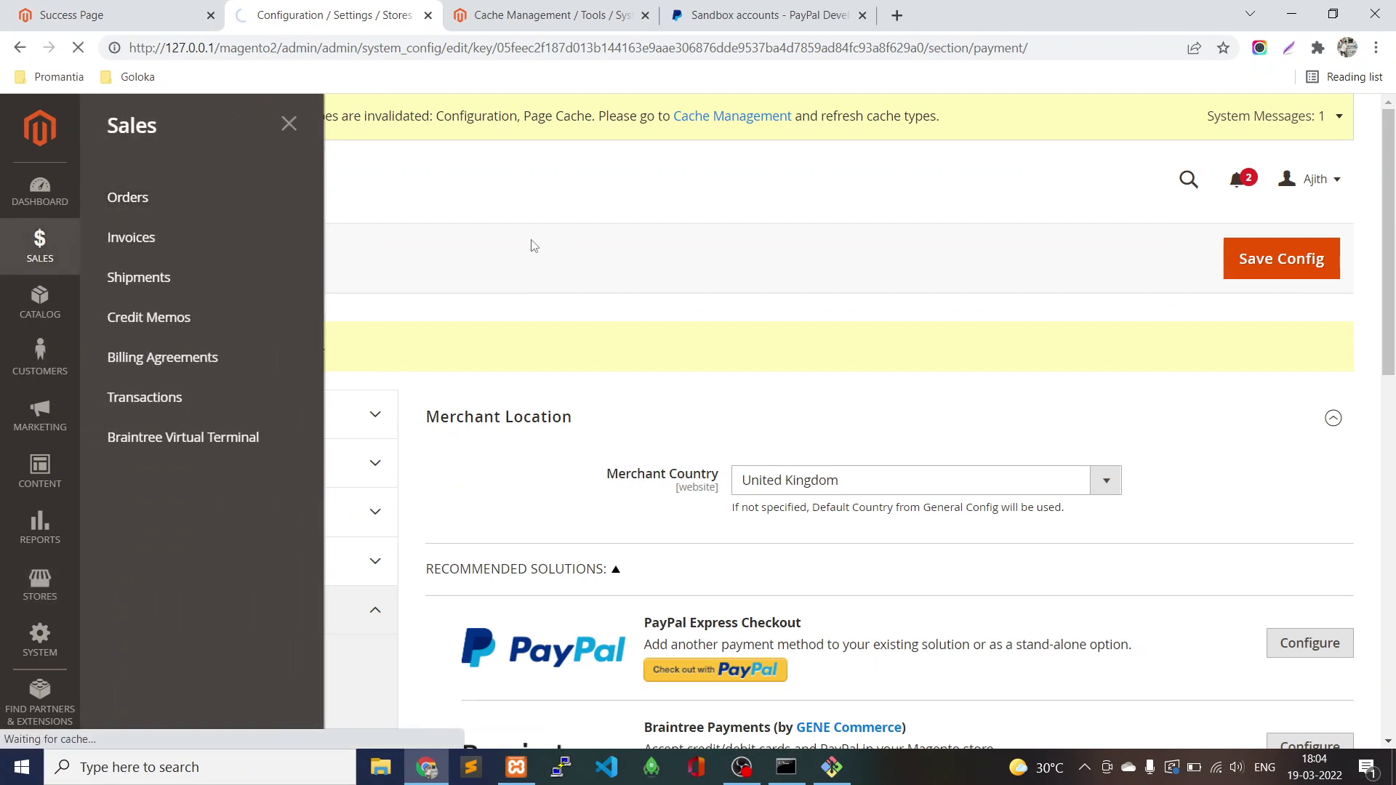
{"action": "key", "text": "ctrl+shift+Tab"}
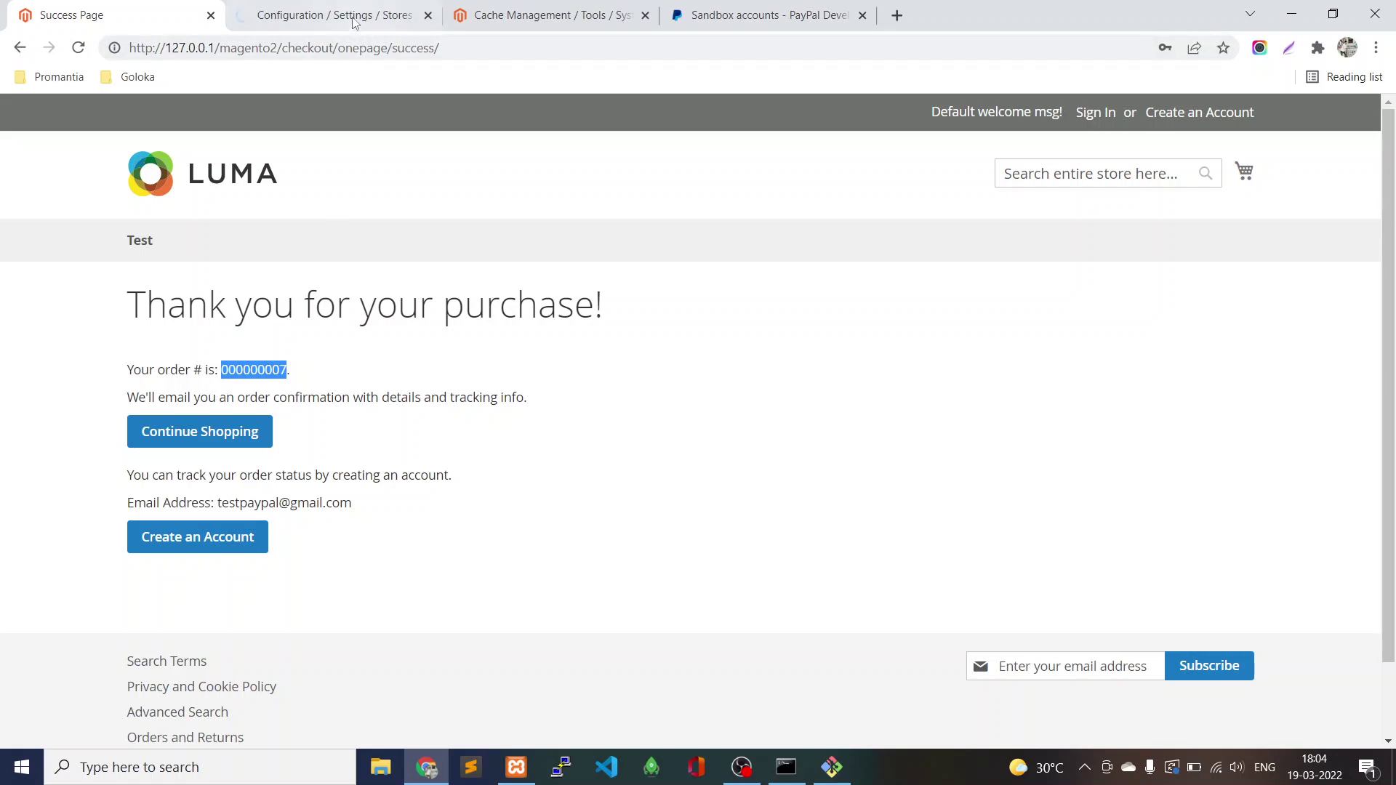
{"action": "key", "text": "ctrl+Tab"}
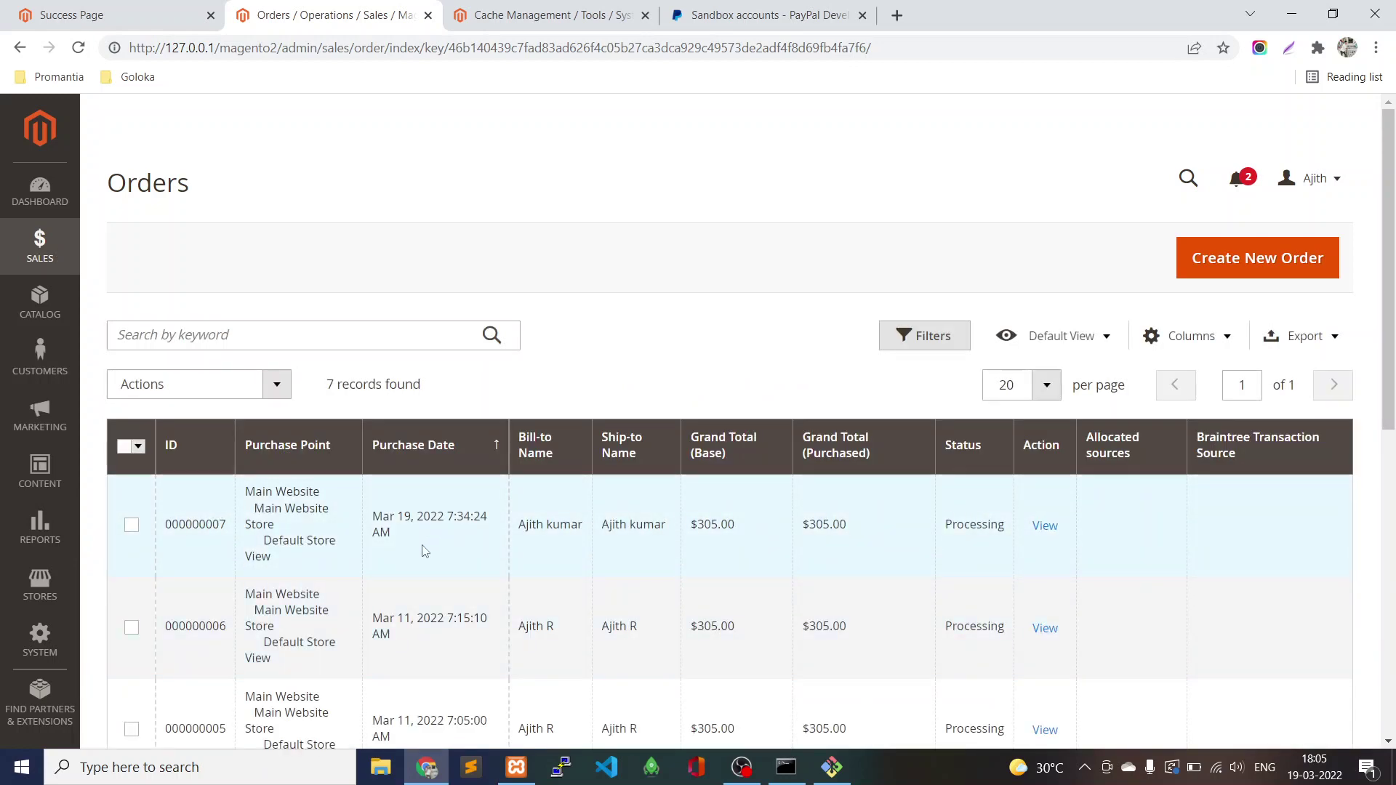
Open order #000000007 and check its PayPal payer status (verified) and address status (Confirmed).
{"action": "left_click", "coordinate": [1045, 526]}
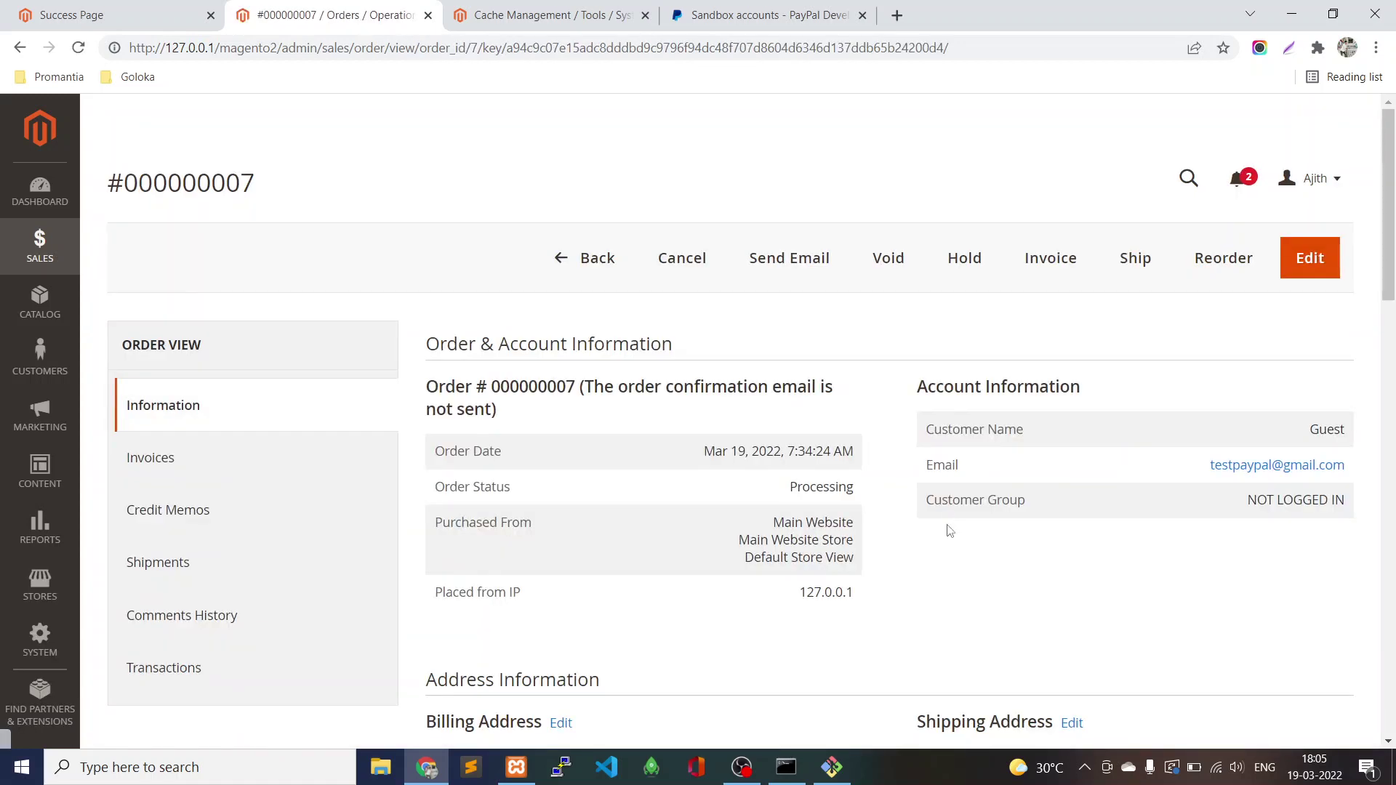
{"action": "left_click_drag", "start_coordinate": [1391, 247], "coordinate": [1392, 379]}
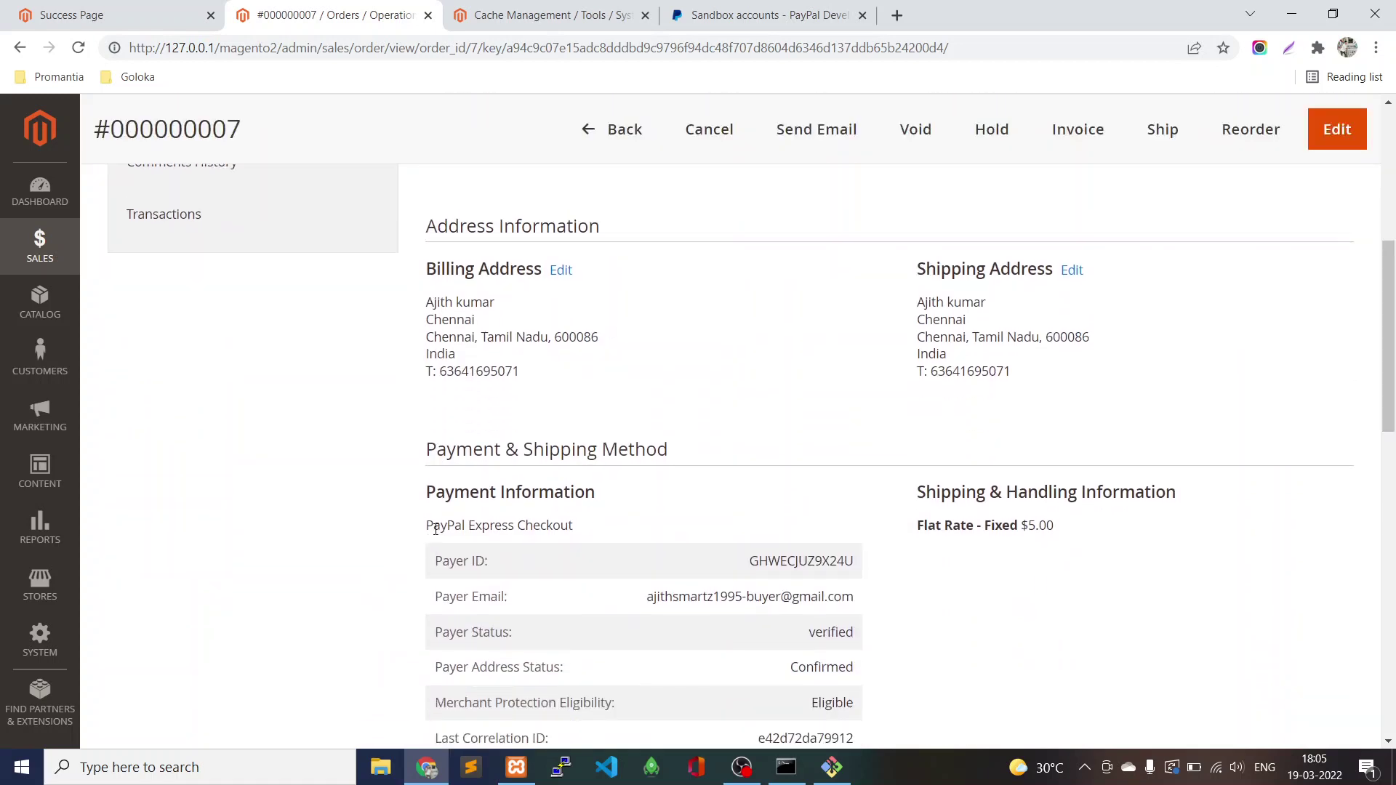
{"action": "left_click_drag", "start_coordinate": [427, 525], "coordinate": [638, 536]}
{"action": "scroll", "coordinate": [349, 296], "scroll_direction": "down", "scroll_amount": 4}
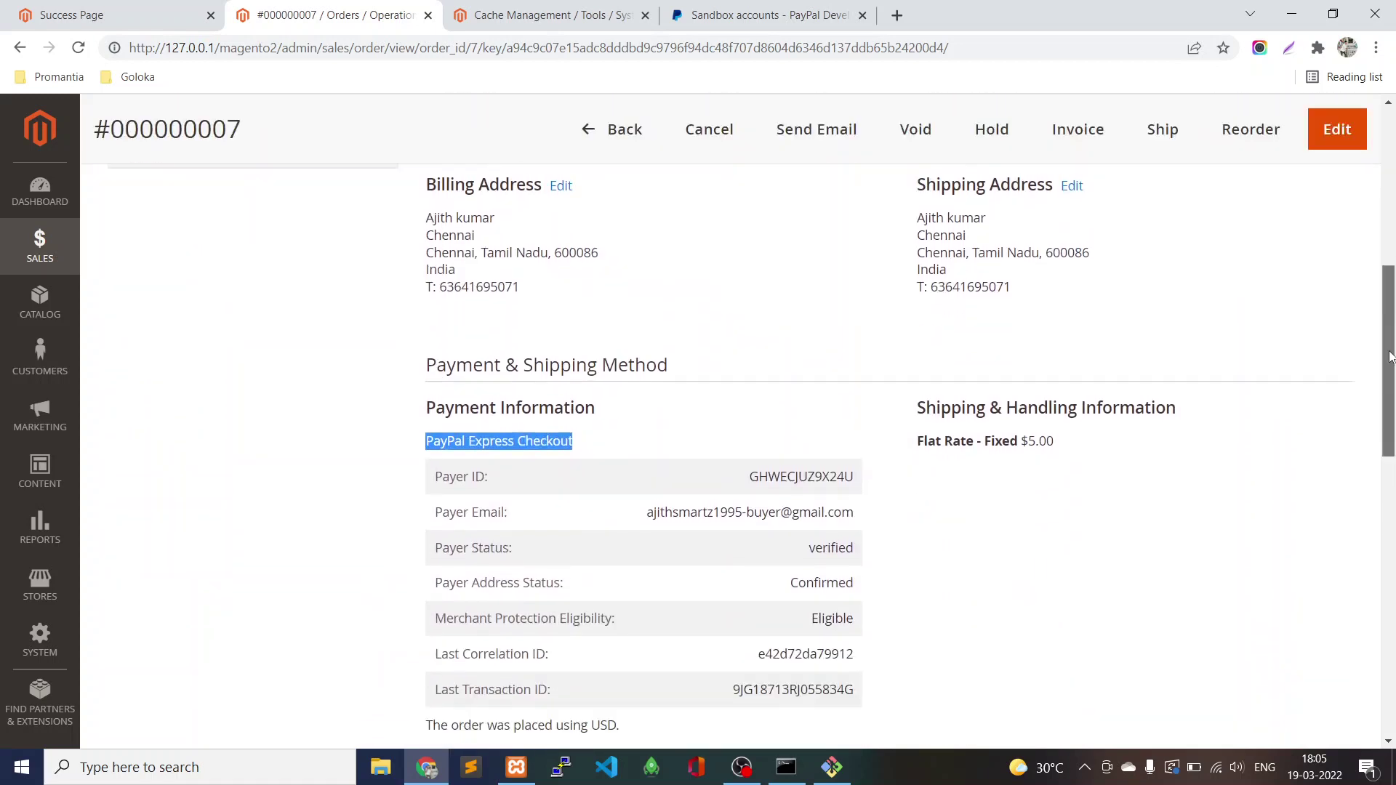
{"action": "double_click", "coordinate": [830, 317]}
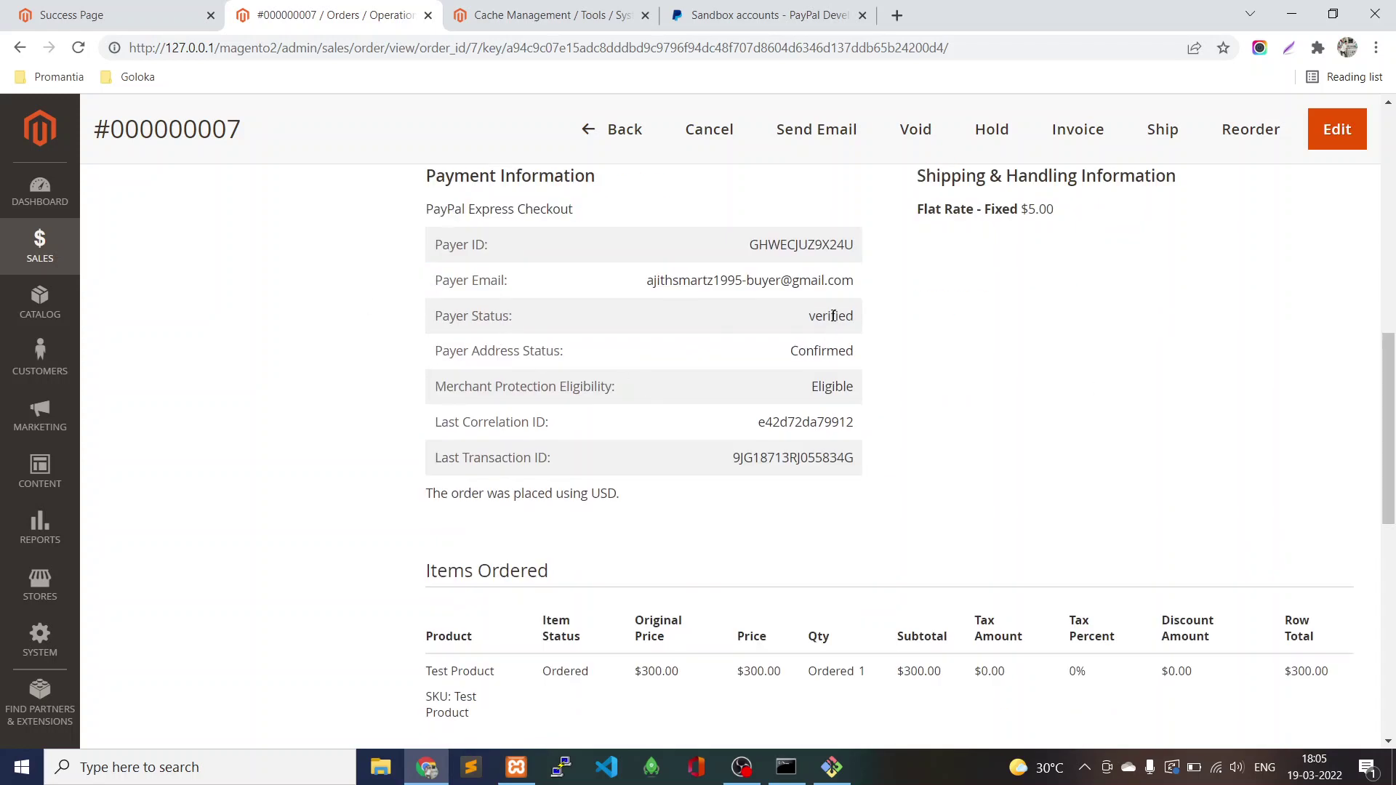
{"action": "double_click", "coordinate": [827, 349]}
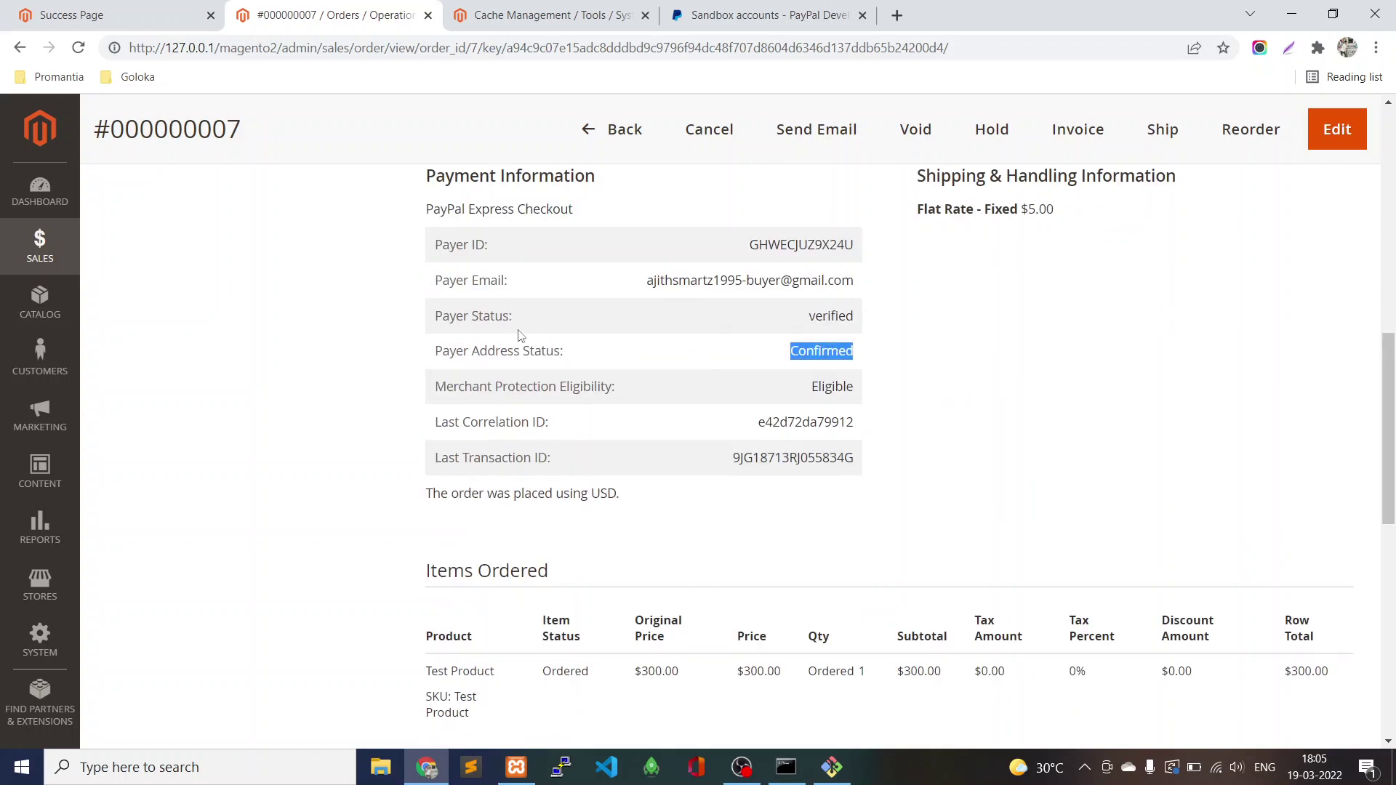
Show the order's Invoices tab, which has no records yet.
{"action": "left_click_drag", "start_coordinate": [1389, 433], "coordinate": [1392, 647]}
{"action": "scroll", "coordinate": [1392, 647], "scroll_direction": "up", "scroll_amount": 20}
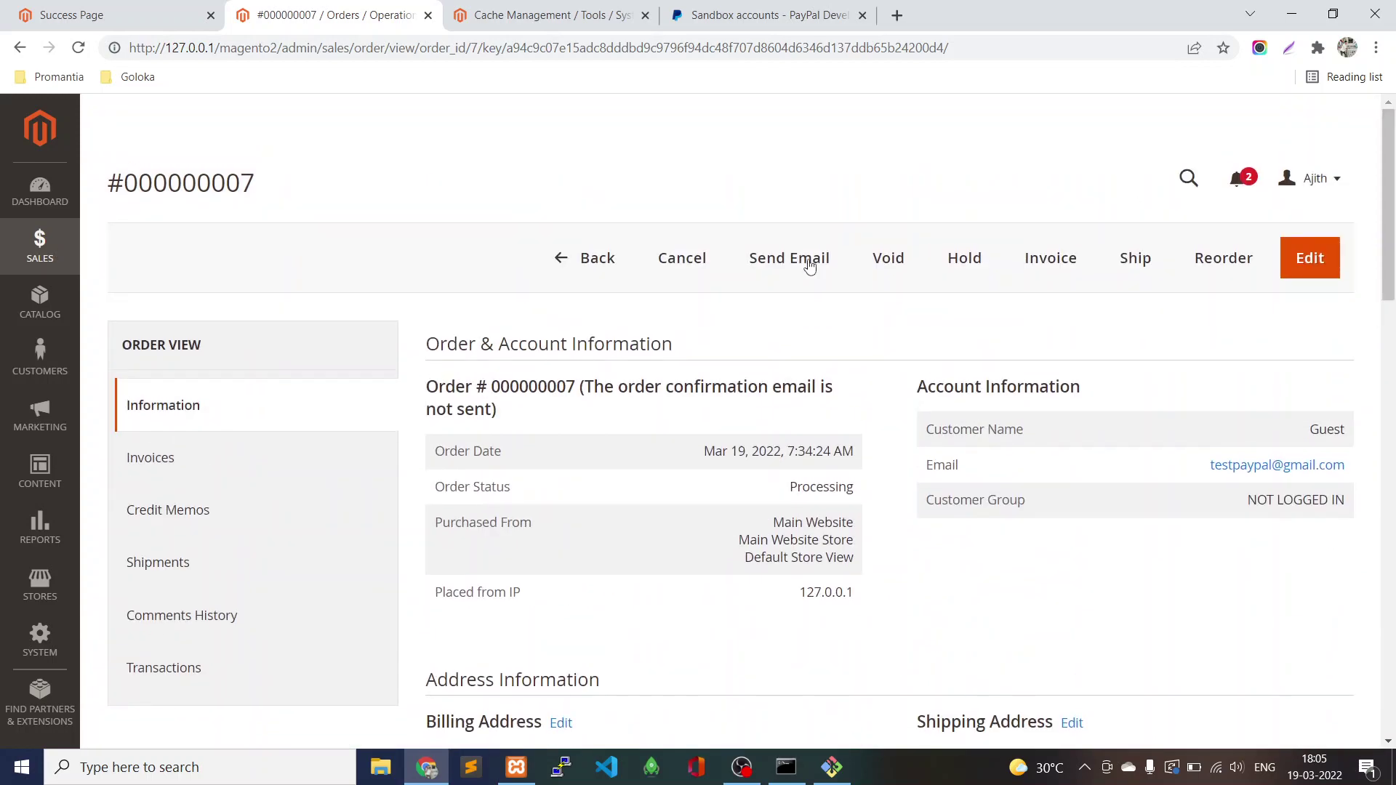
{"action": "left_click", "coordinate": [182, 466]}
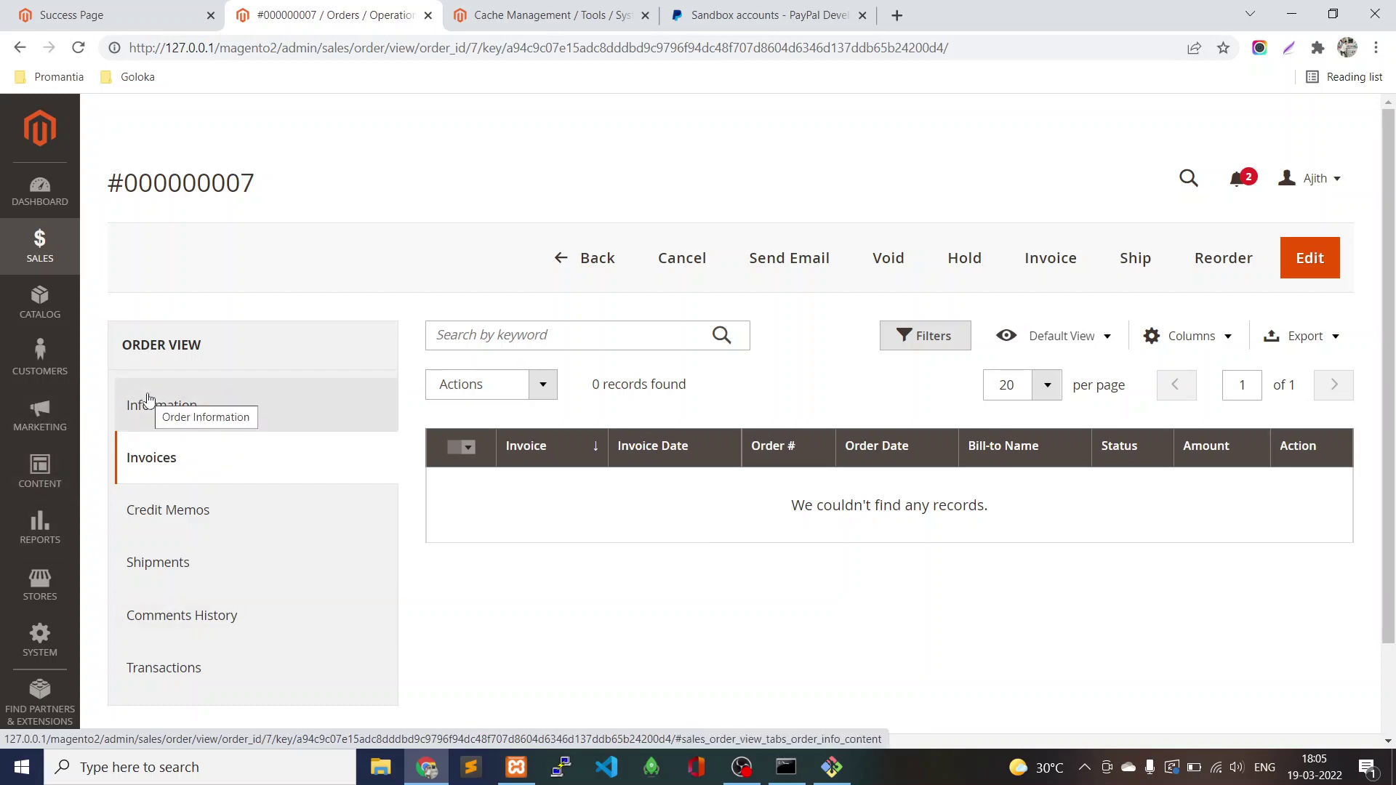
Create a new invoice for order #000000007 with Capture Online and a $305.00 grand total.
{"action": "left_click", "coordinate": [1054, 267]}
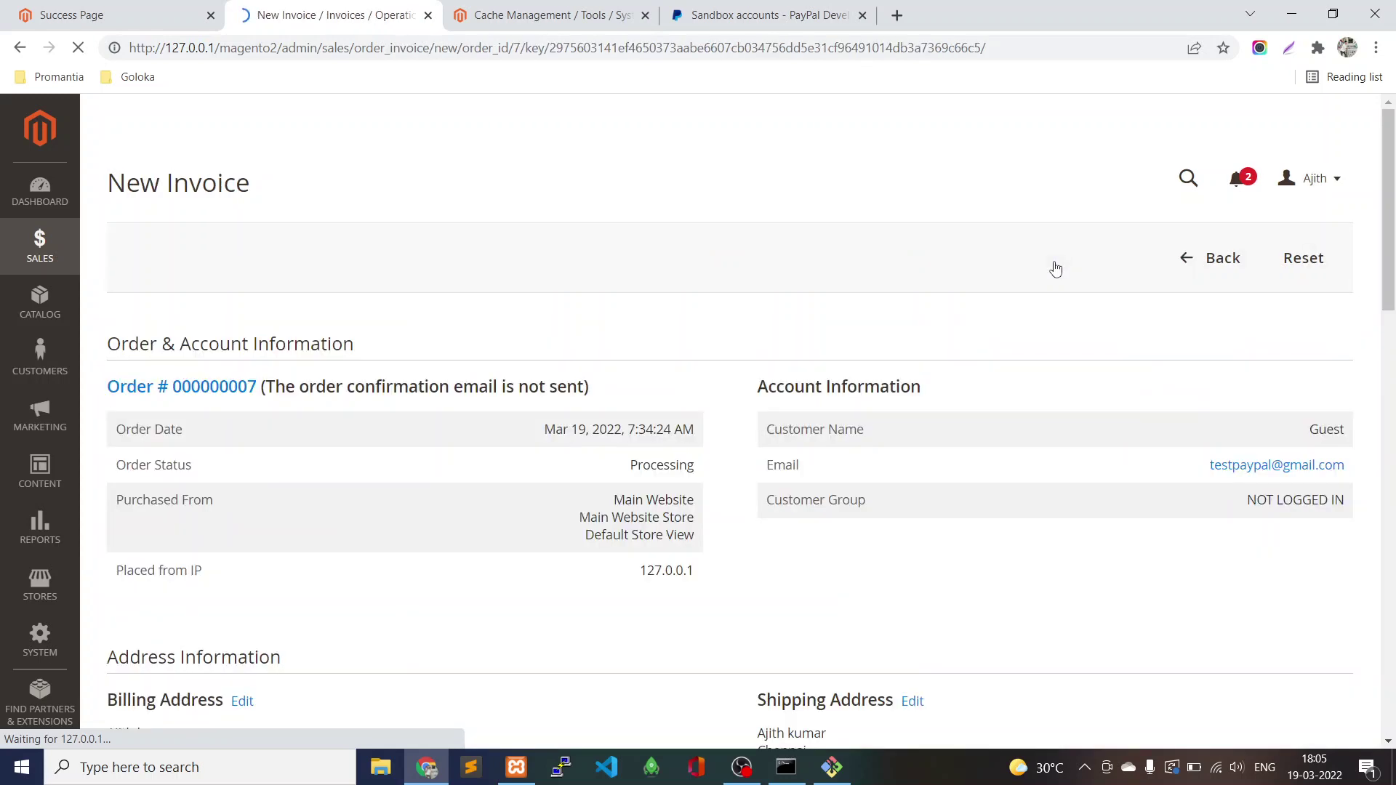
{"action": "left_click_drag", "start_coordinate": [1389, 240], "coordinate": [1394, 647]}
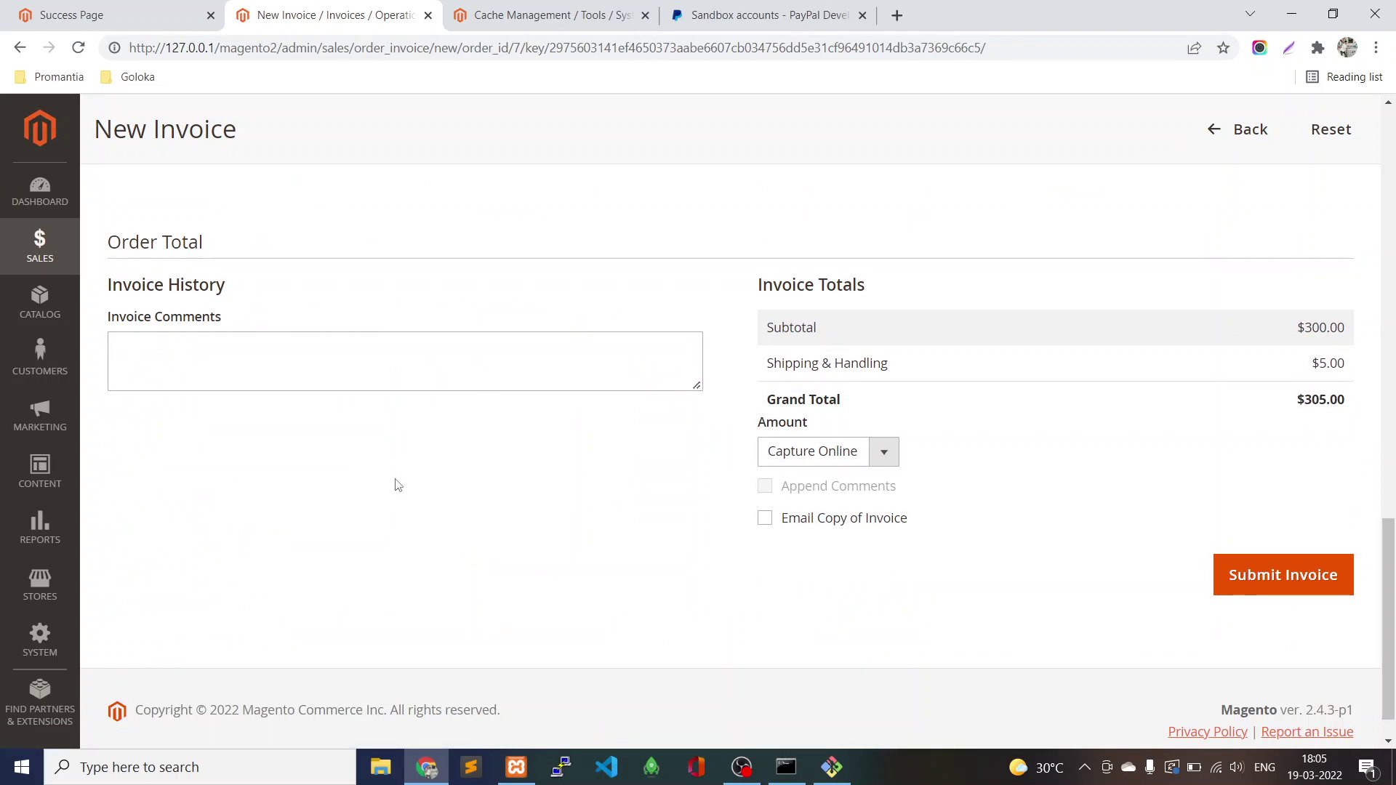
{"action": "left_click", "coordinate": [291, 379]}
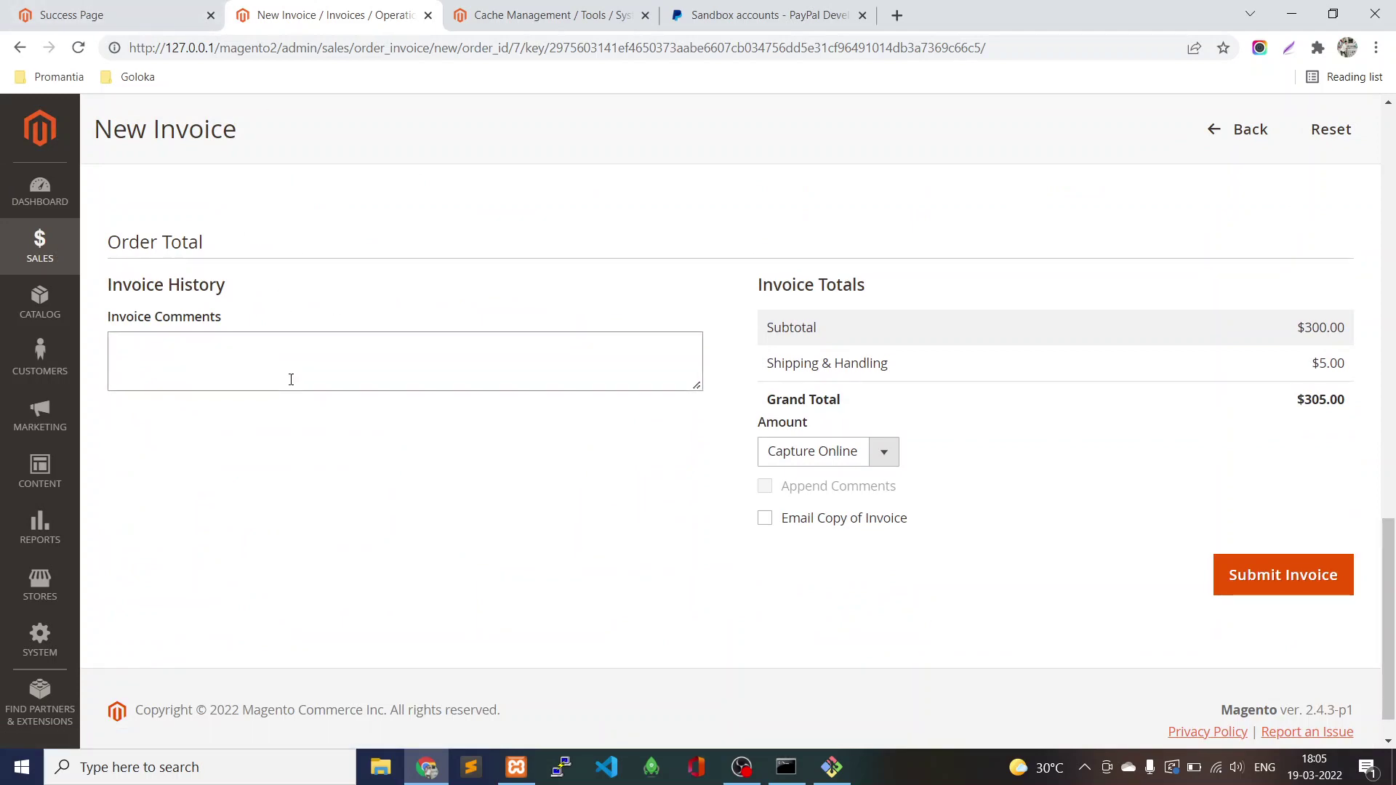
Minimise the browser to reveal the Magento 2 title wallpaper on the desktop.
{"action": "left_click", "coordinate": [1300, 28]}
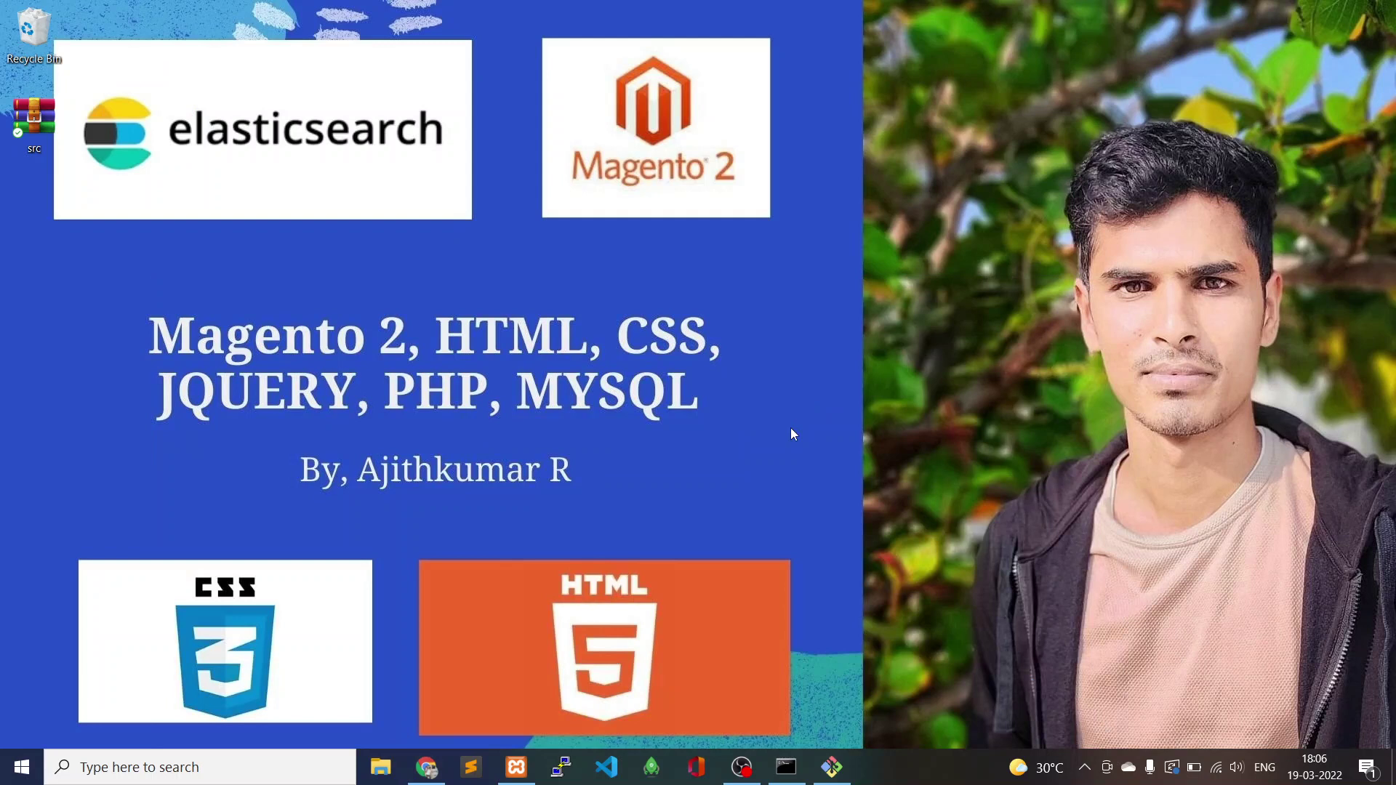